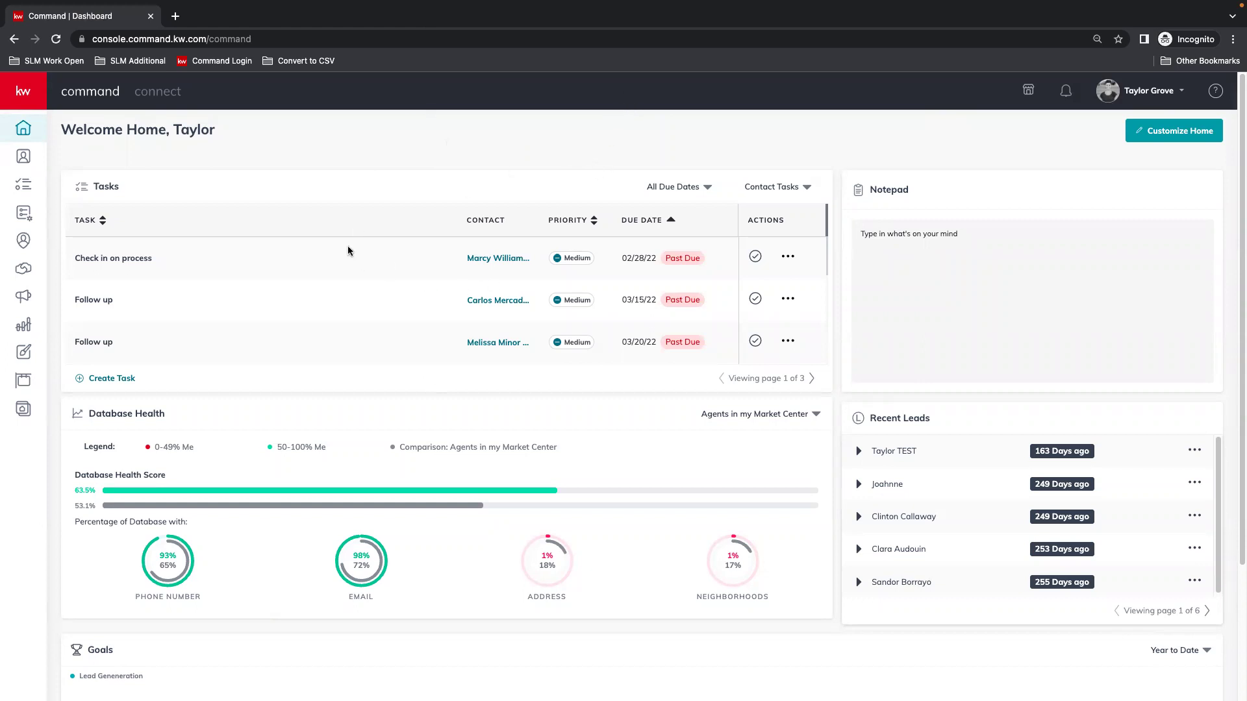
Open the saved Designs library from the left sidebar.
click(25, 354)
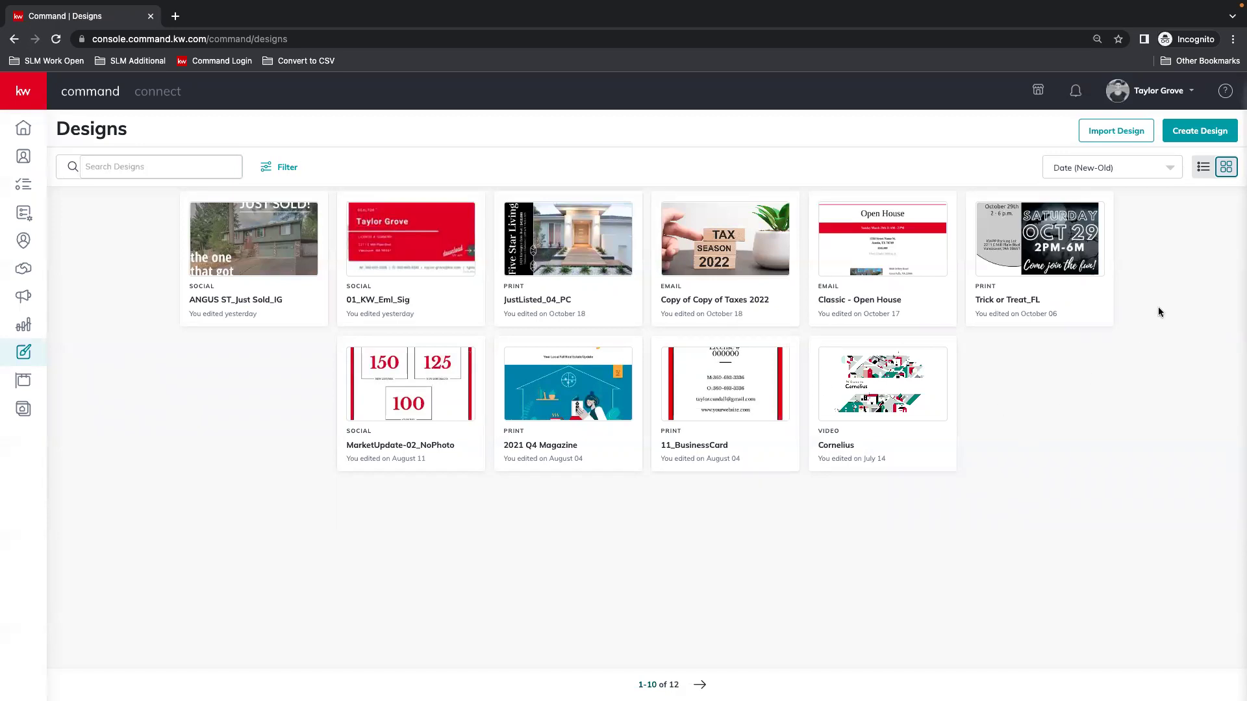
Start a new design of the Email type and continue to the template gallery.
click(1196, 134)
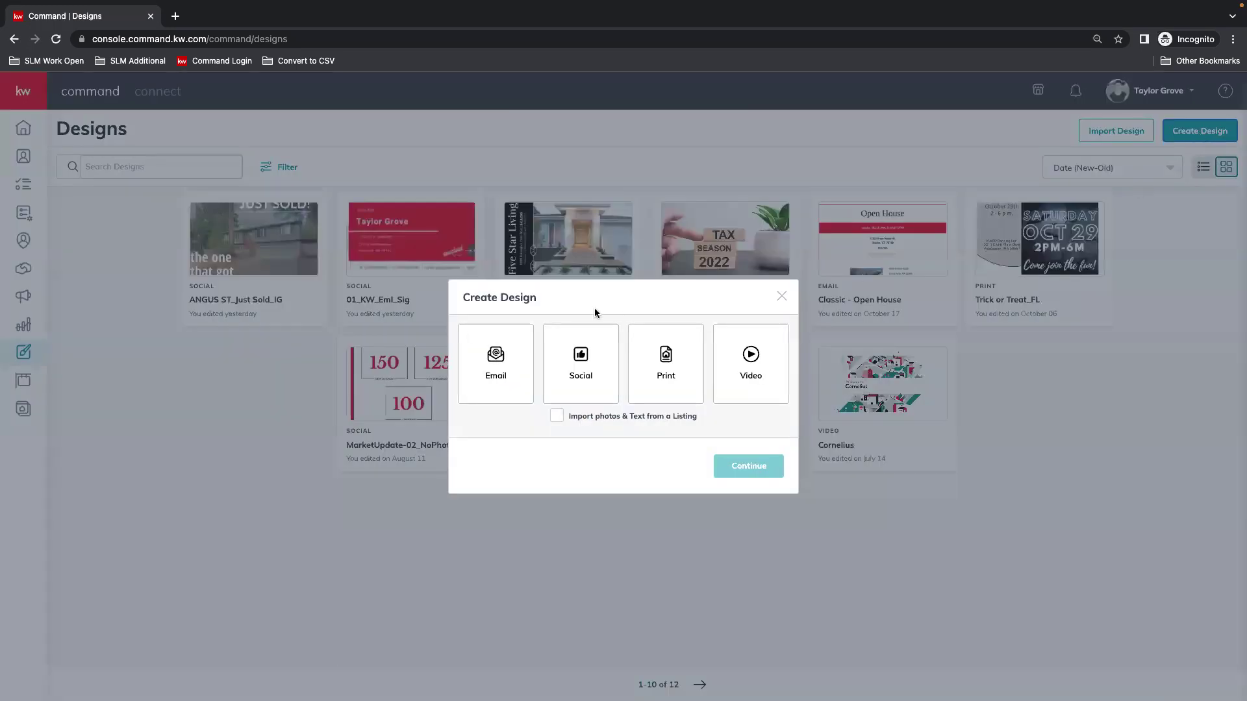
click(496, 378)
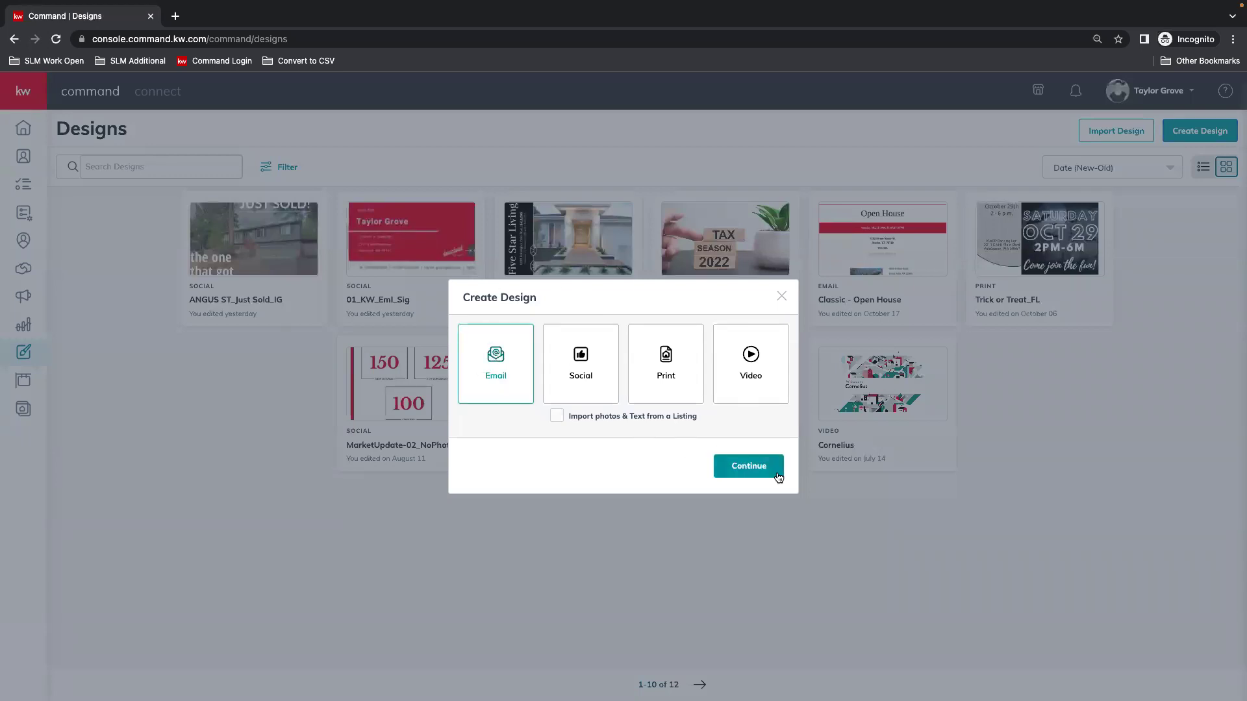
click(754, 469)
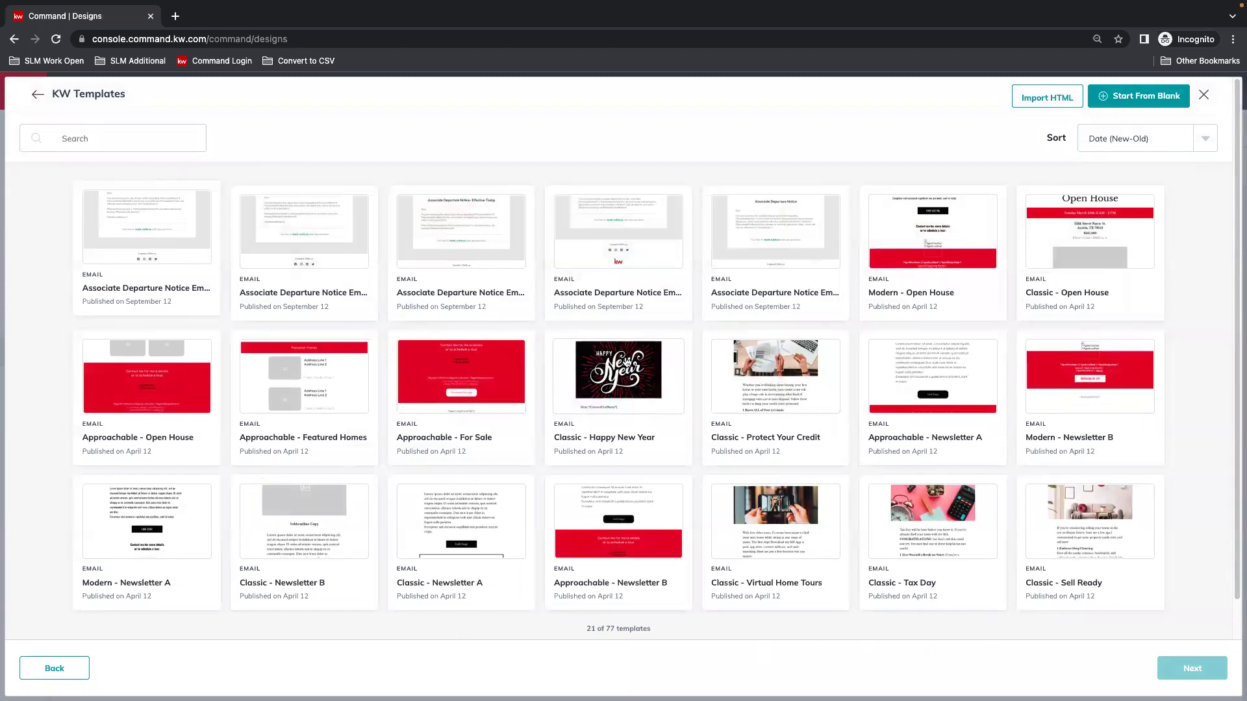
Browse the KW Templates email gallery, loading more templates to find Classic - Open House.
scroll(691, 367, down, 1)
scroll(701, 494, down, 1)
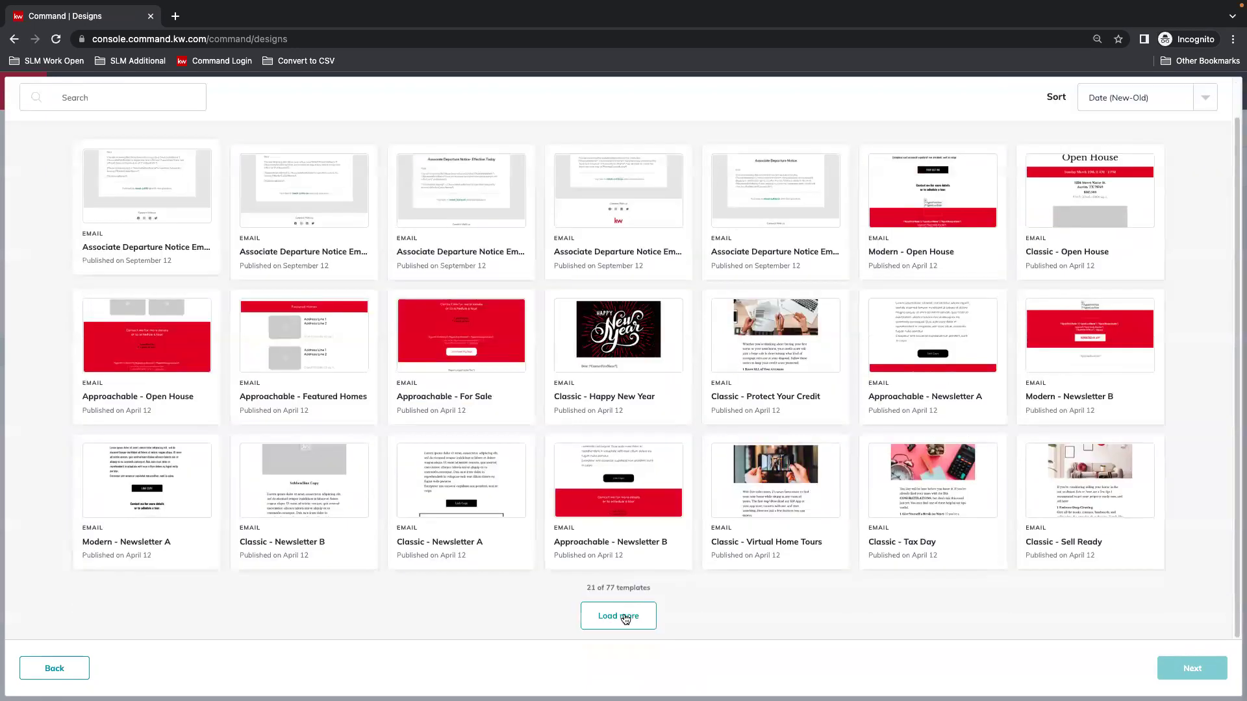
click(625, 619)
scroll(708, 572, down, 5)
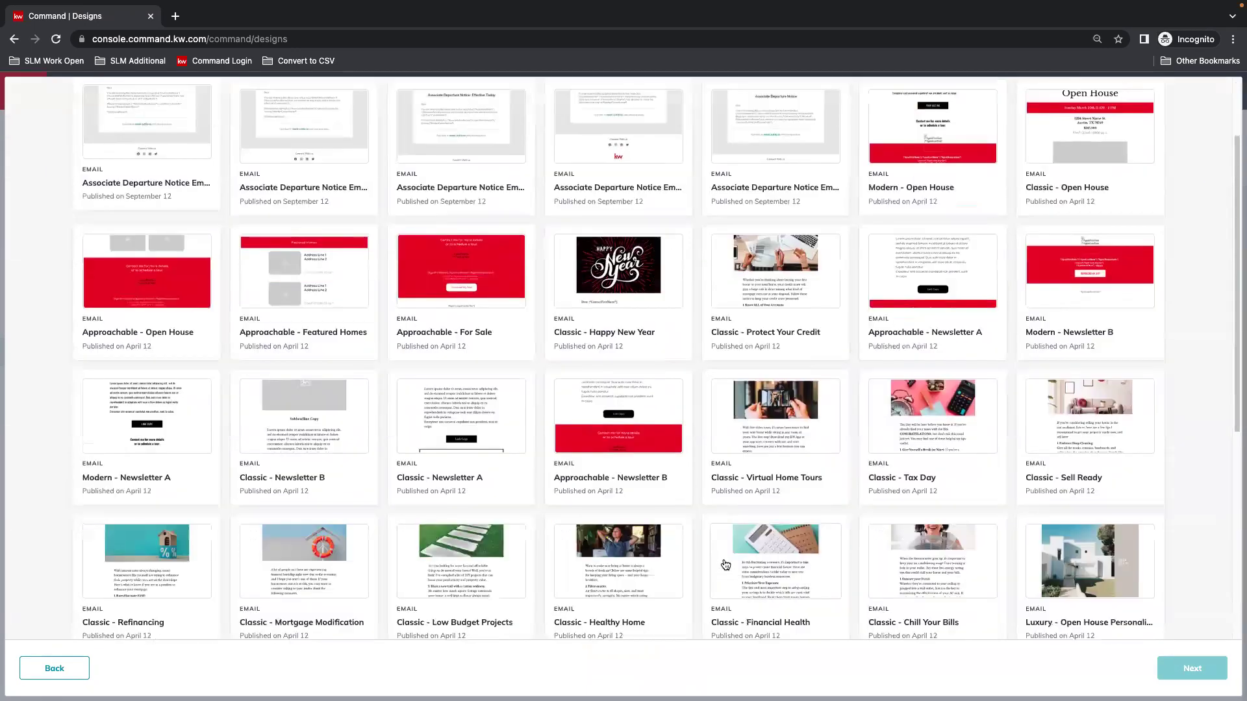
scroll(726, 564, down, 1)
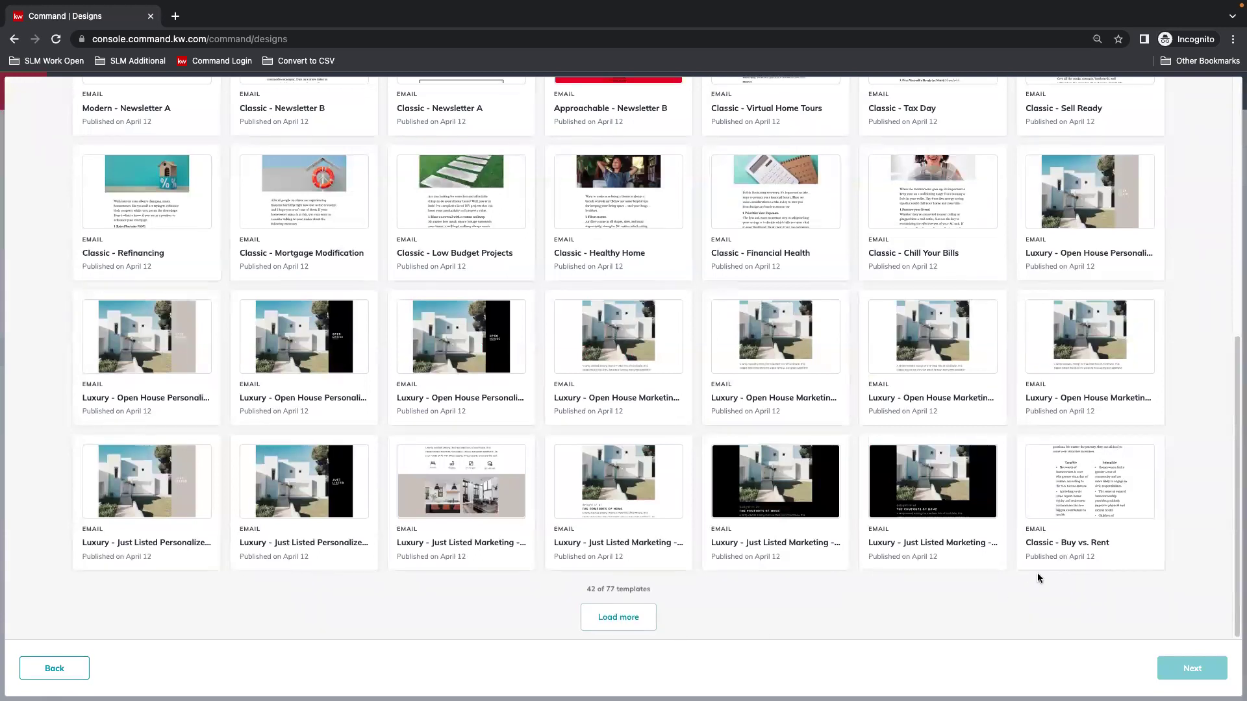
scroll(1037, 573, up, 2)
scroll(1029, 571, up, 5)
scroll(903, 516, up, 1)
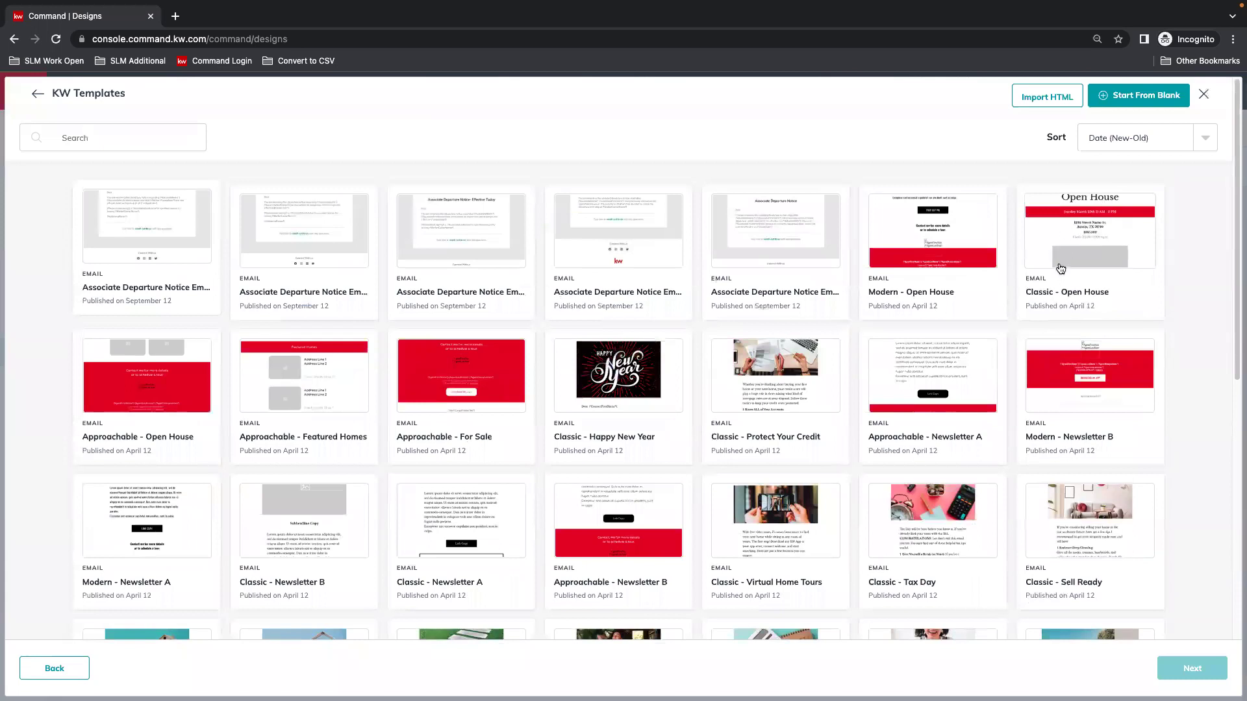
Open the Classic - Open House template and change the banner's day and month to Saturday October.
click(1060, 267)
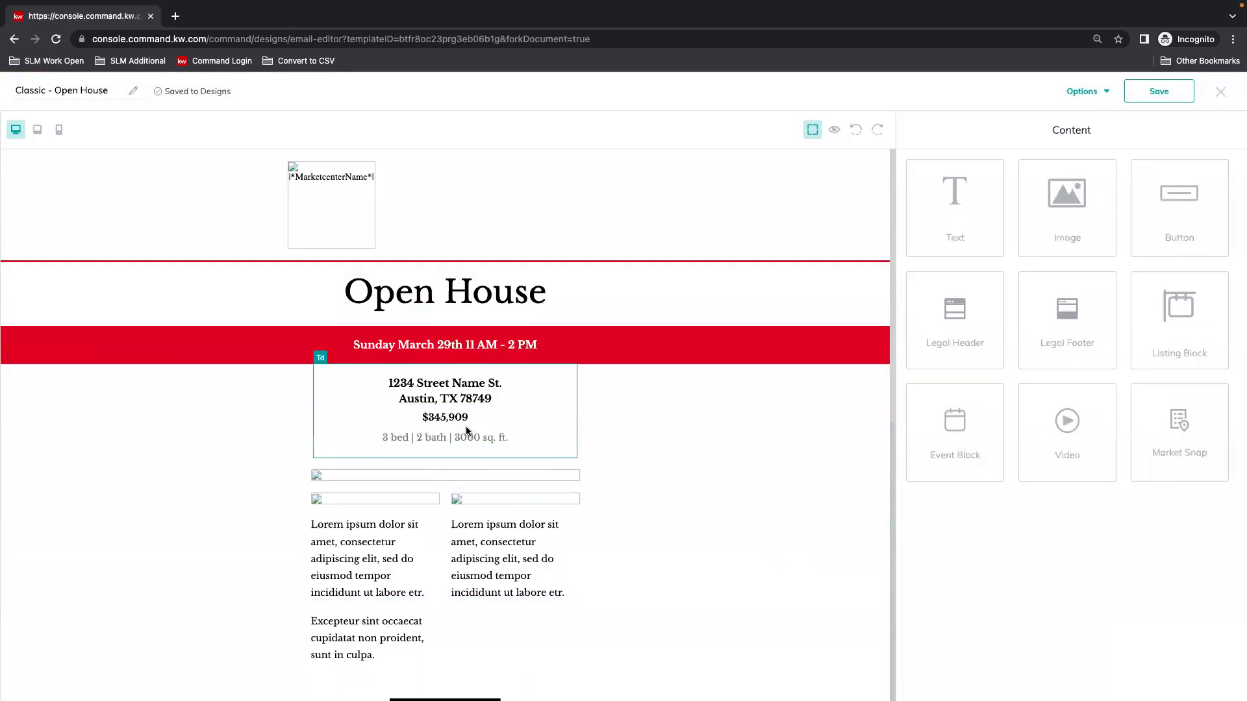
click(453, 348)
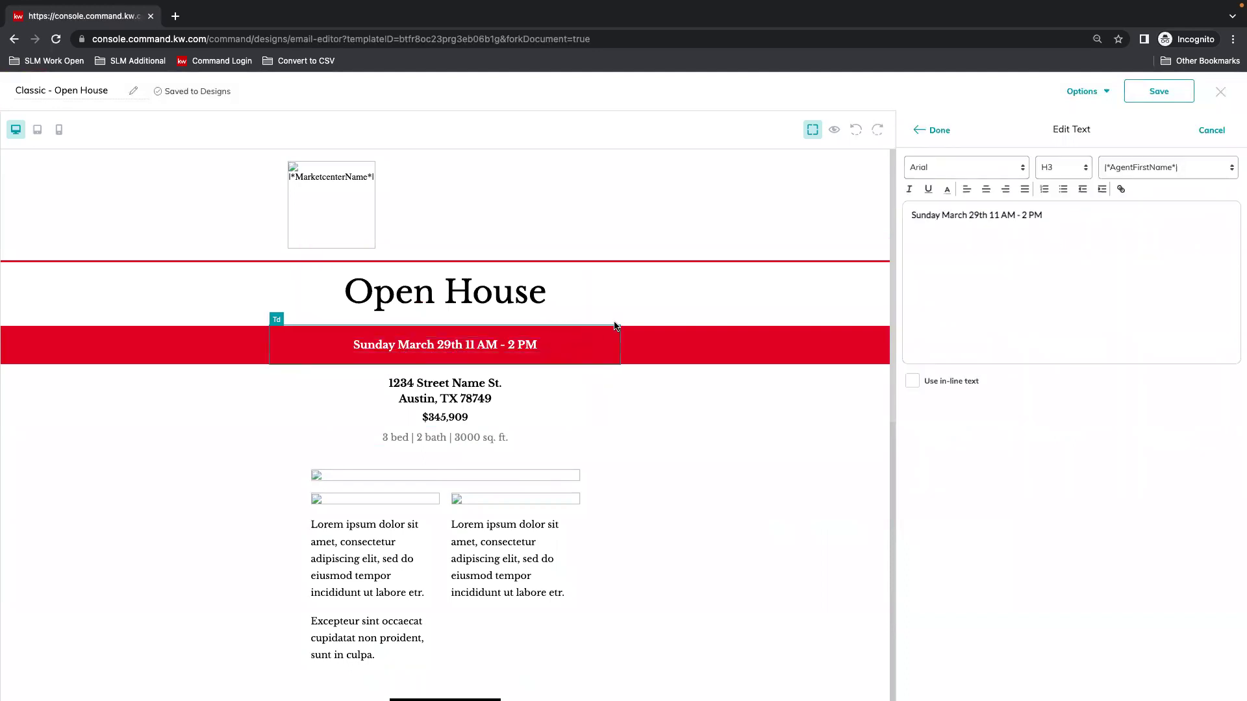
double_click(926, 215)
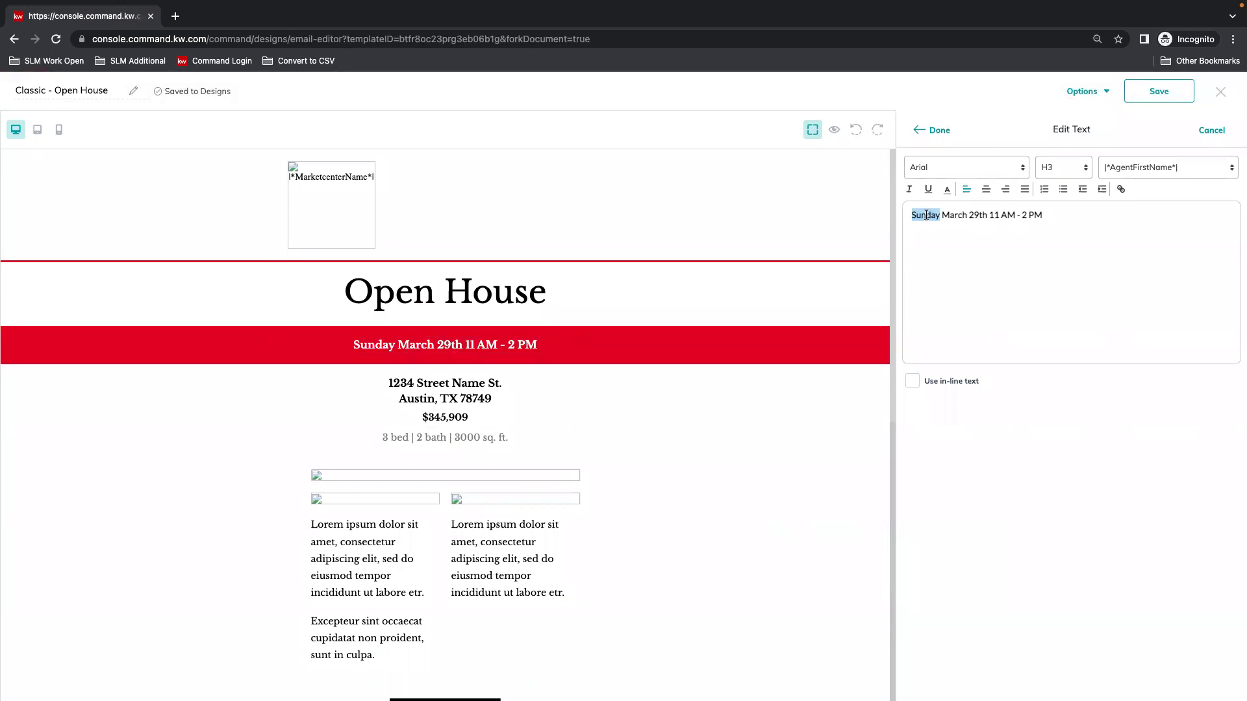
text(Satur)
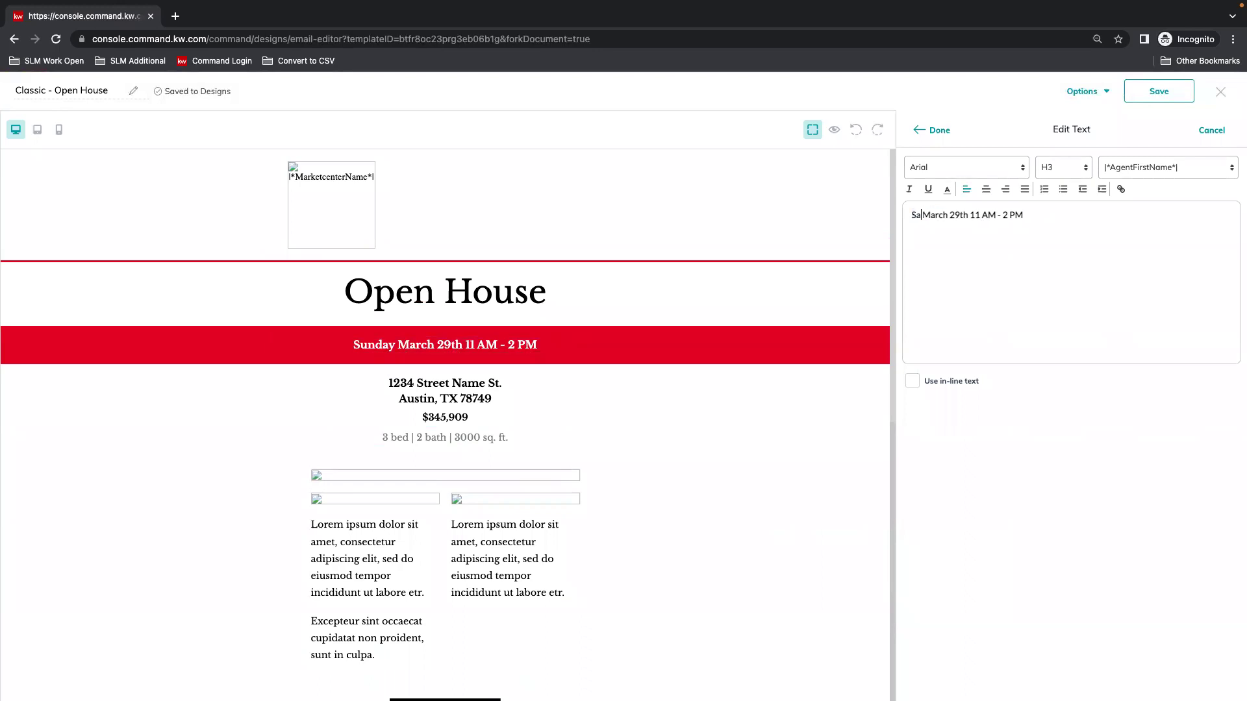
text(day)
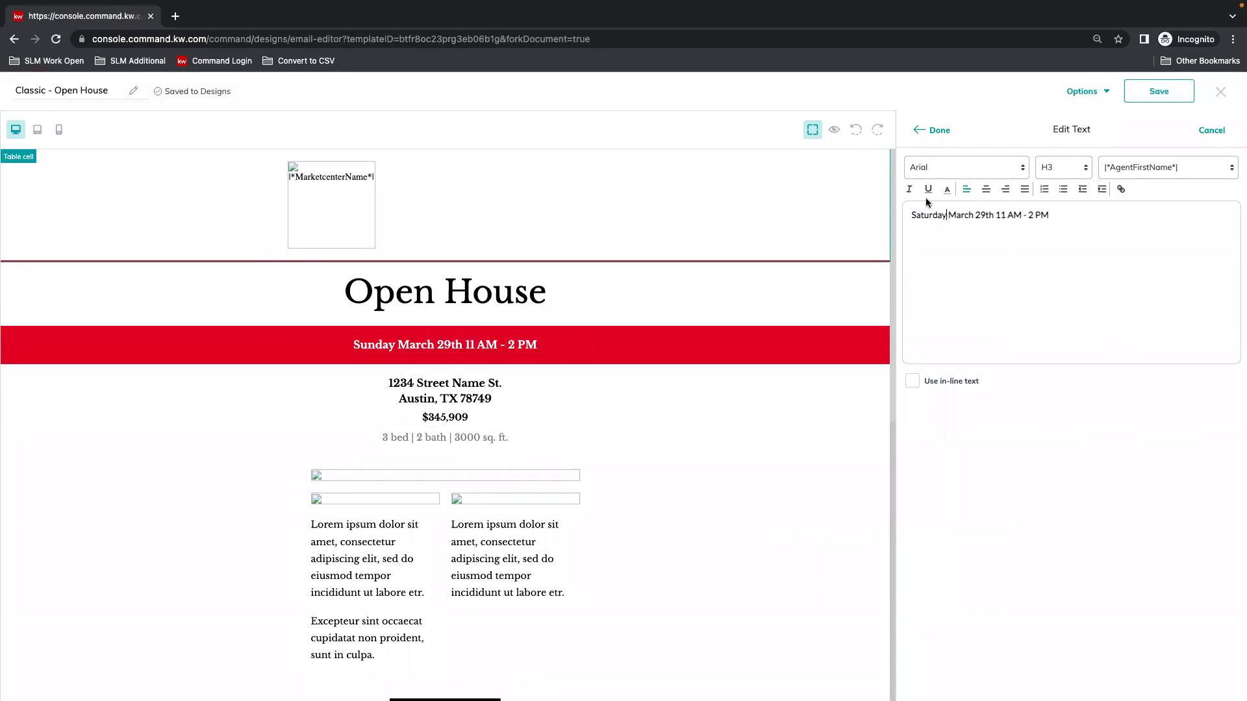
double_click(961, 215)
text(October)
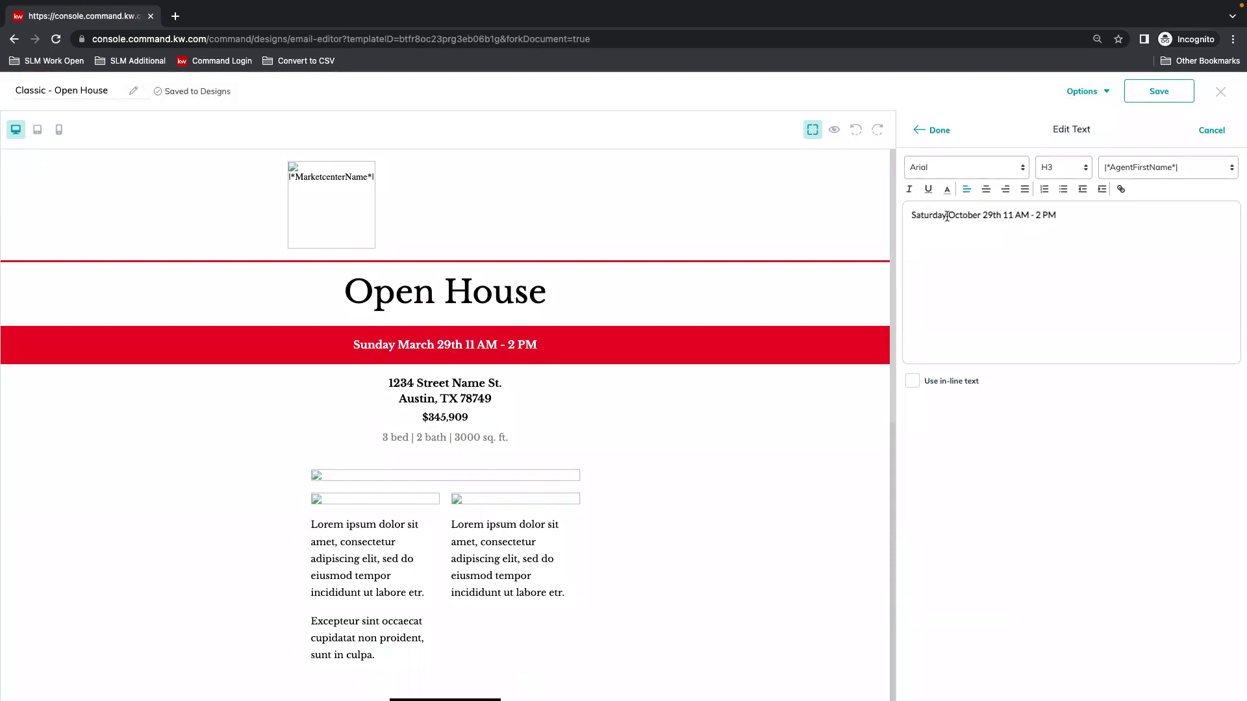
Make the banner read 'Saturday October 2nd 11 AM - 2 PM', centered.
click(1002, 215)
key(BackSpace)
key(BackSpace)
key(BackSpace)
key(BackSpace)
text(nd)
click(986, 189)
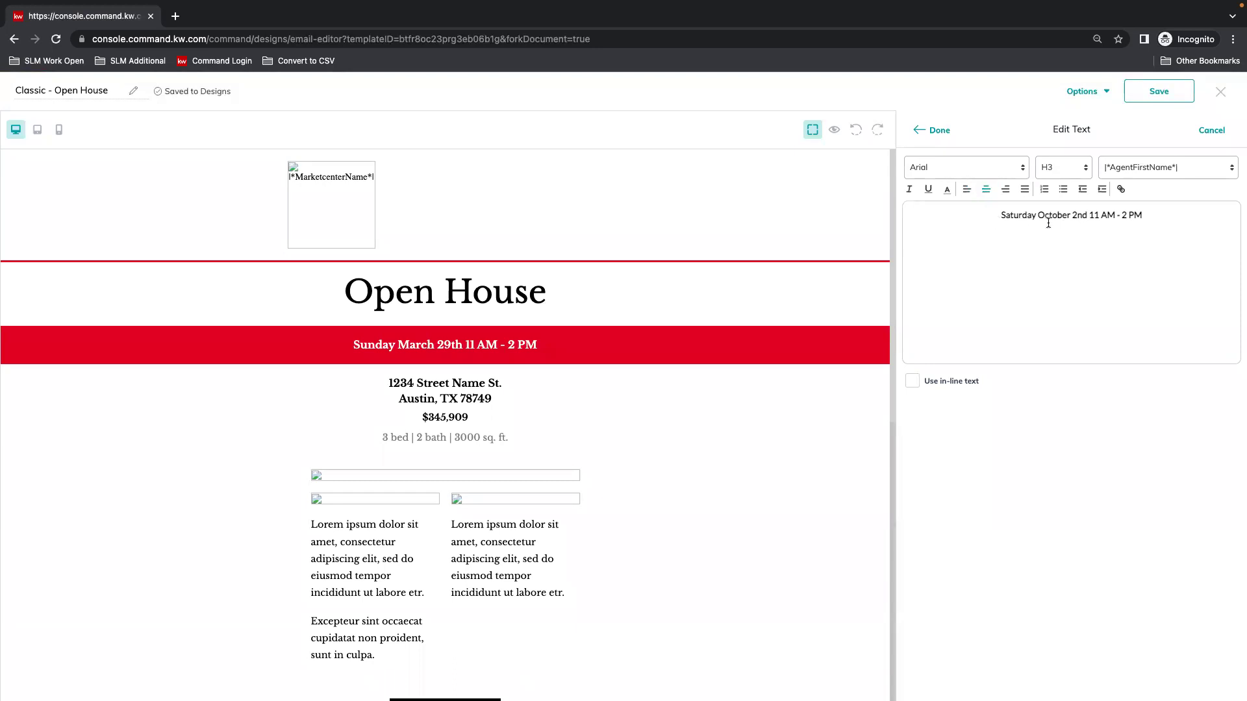
click(928, 128)
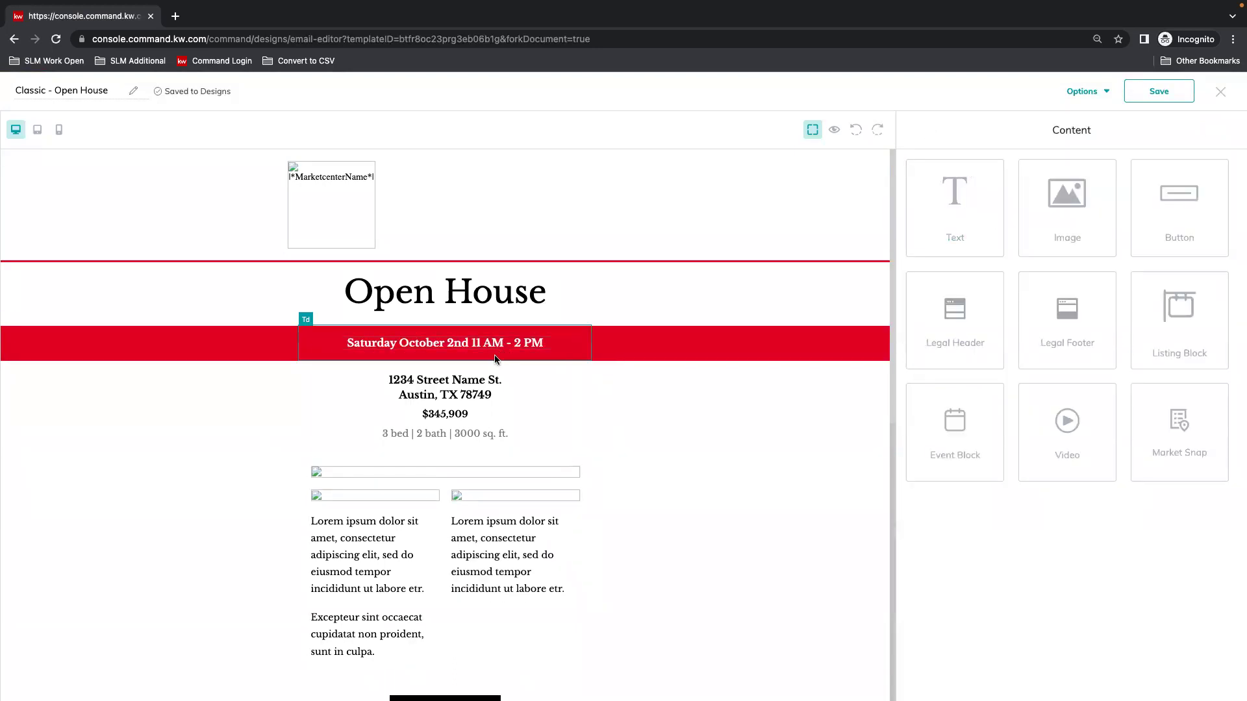
Replace the placeholder address with the 98th Ave listing address.
mouse_move(460, 396)
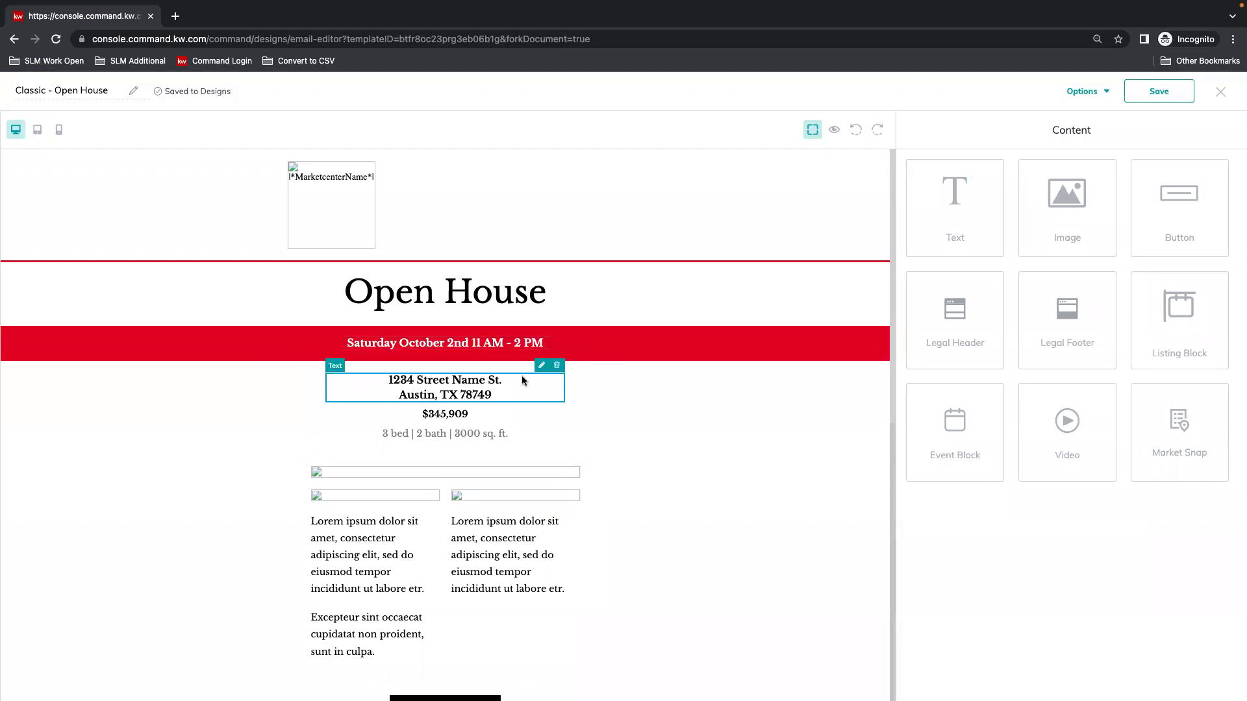
click(460, 396)
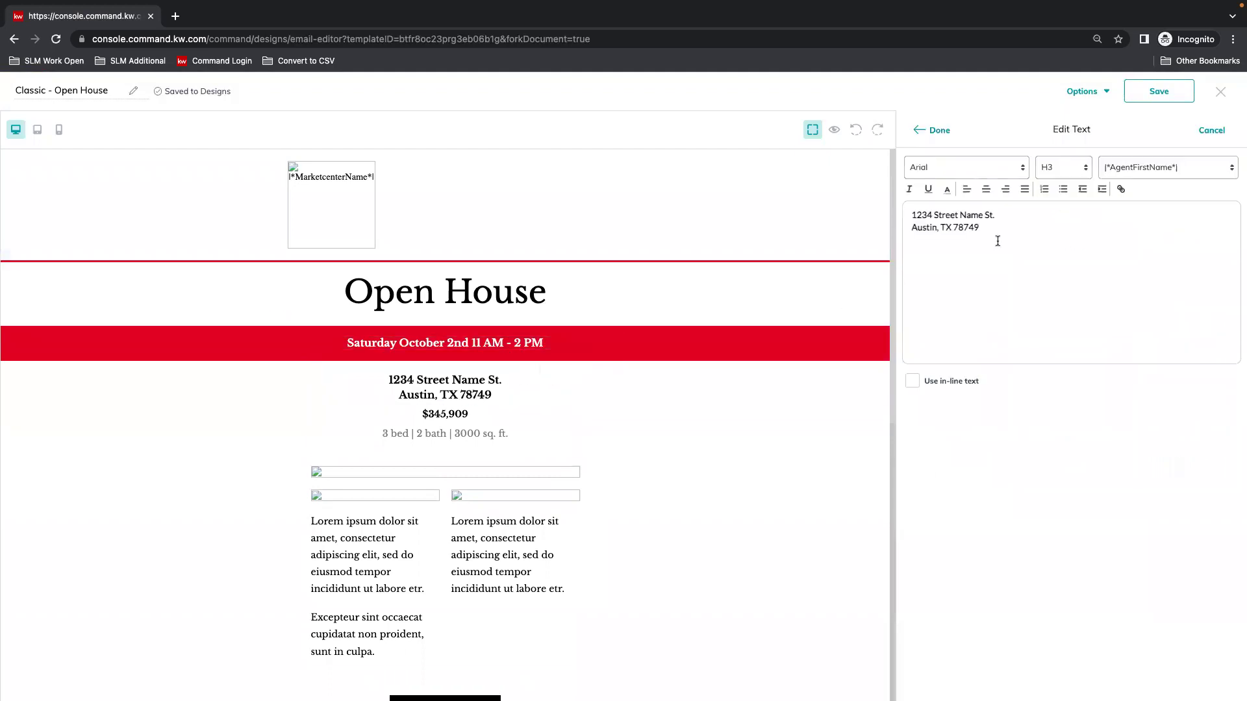
drag(996, 235, 880, 200)
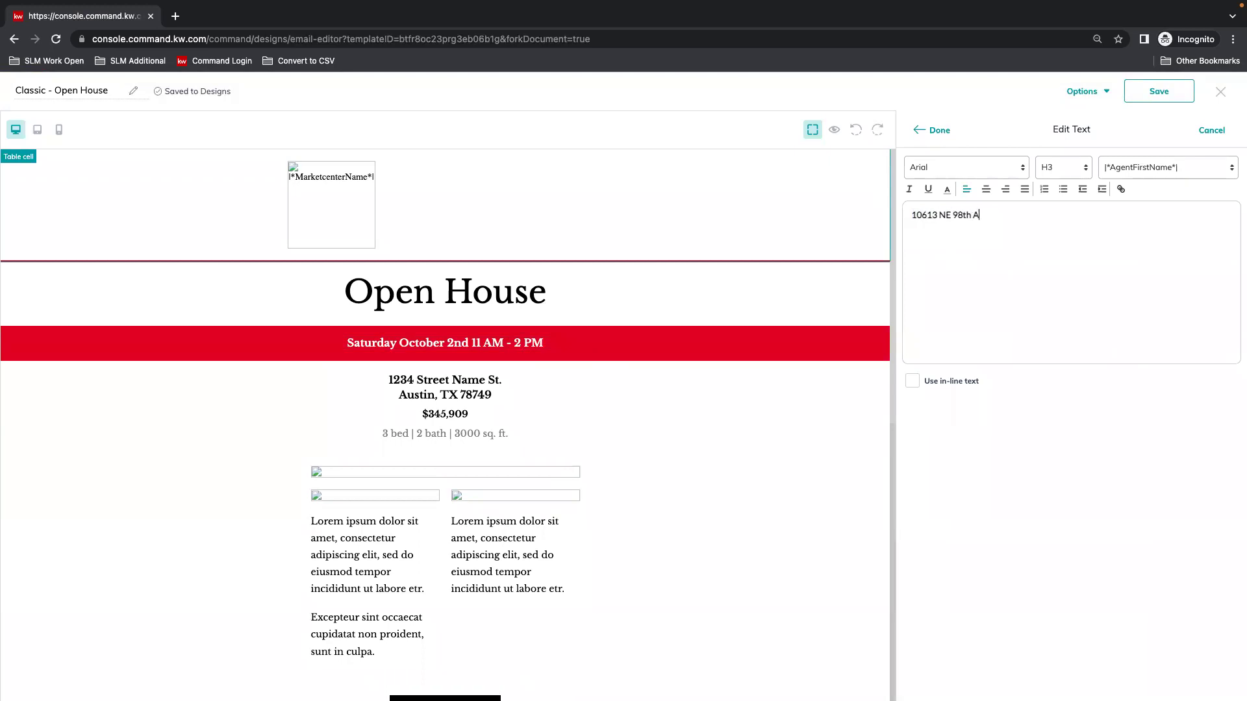
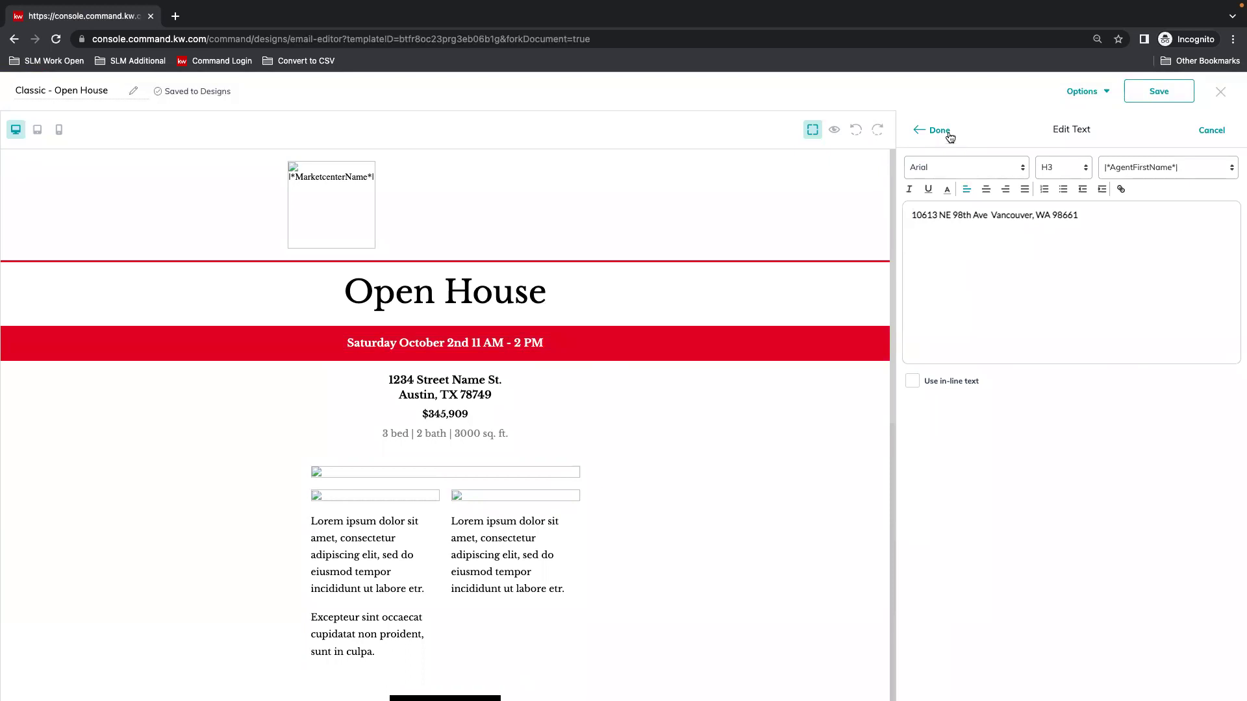
click(941, 129)
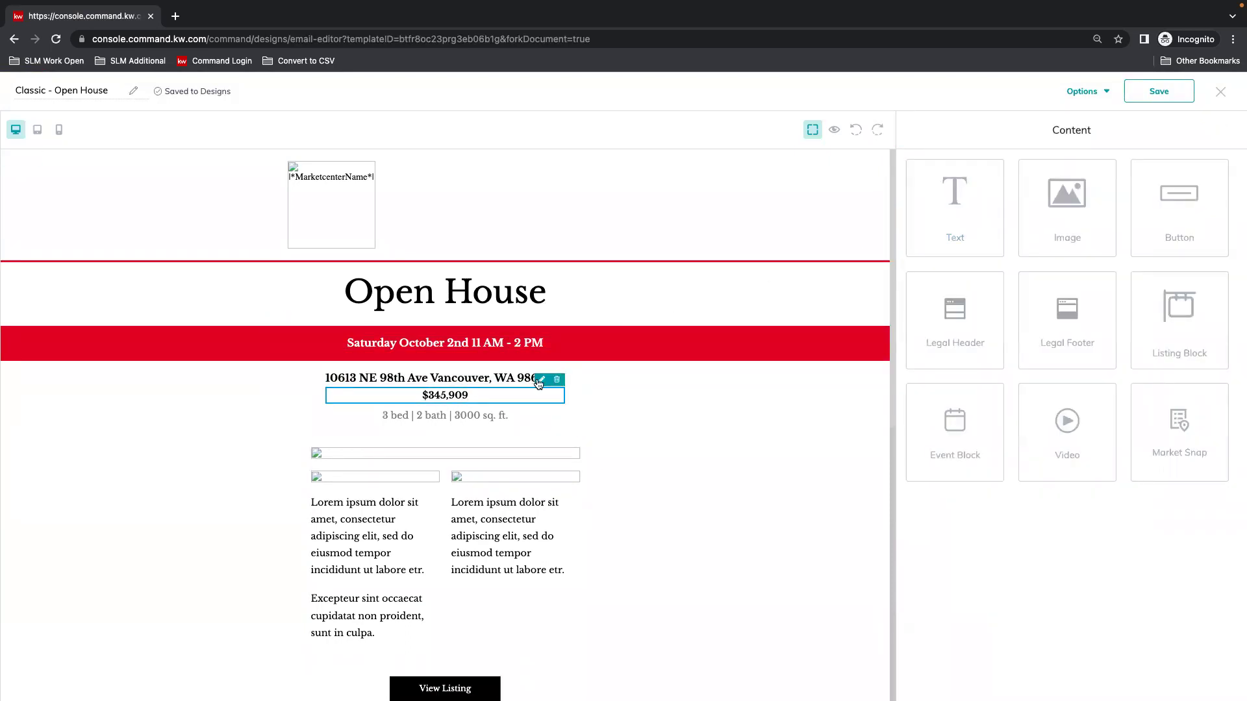
Set the listing price to $550,000 and center it.
click(463, 396)
drag(964, 215, 917, 215)
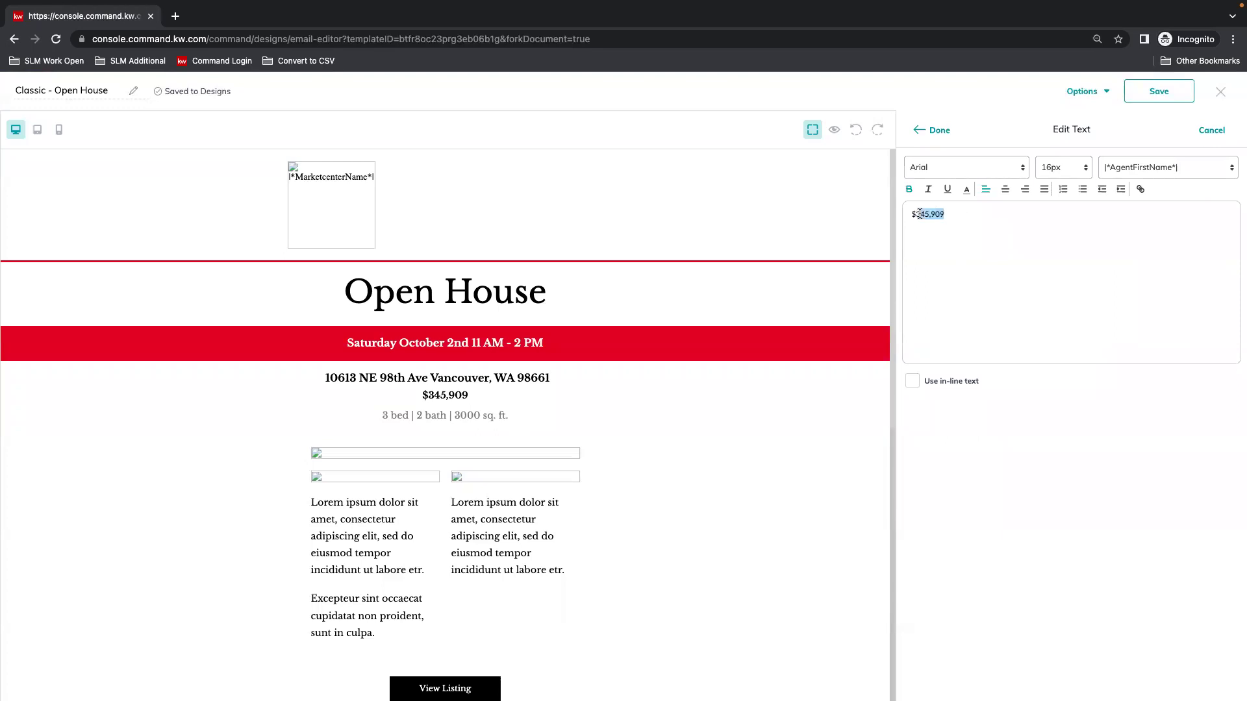
key(BackSpace)
click(935, 130)
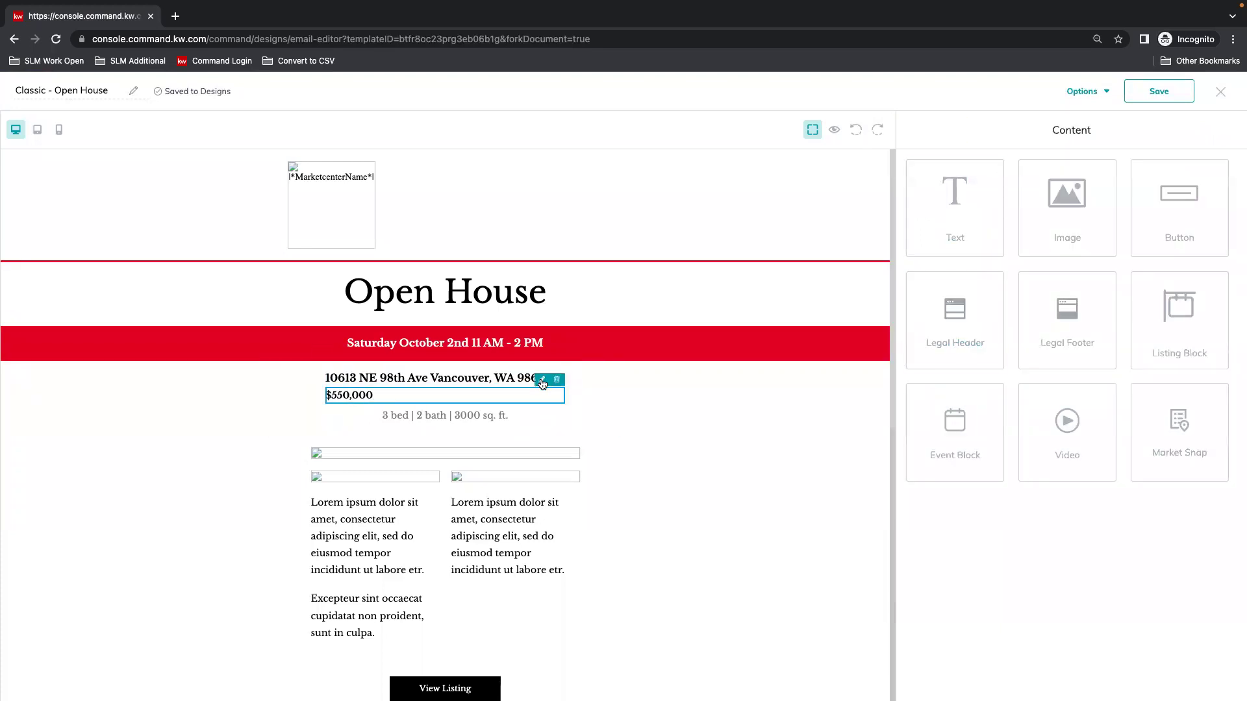
click(542, 381)
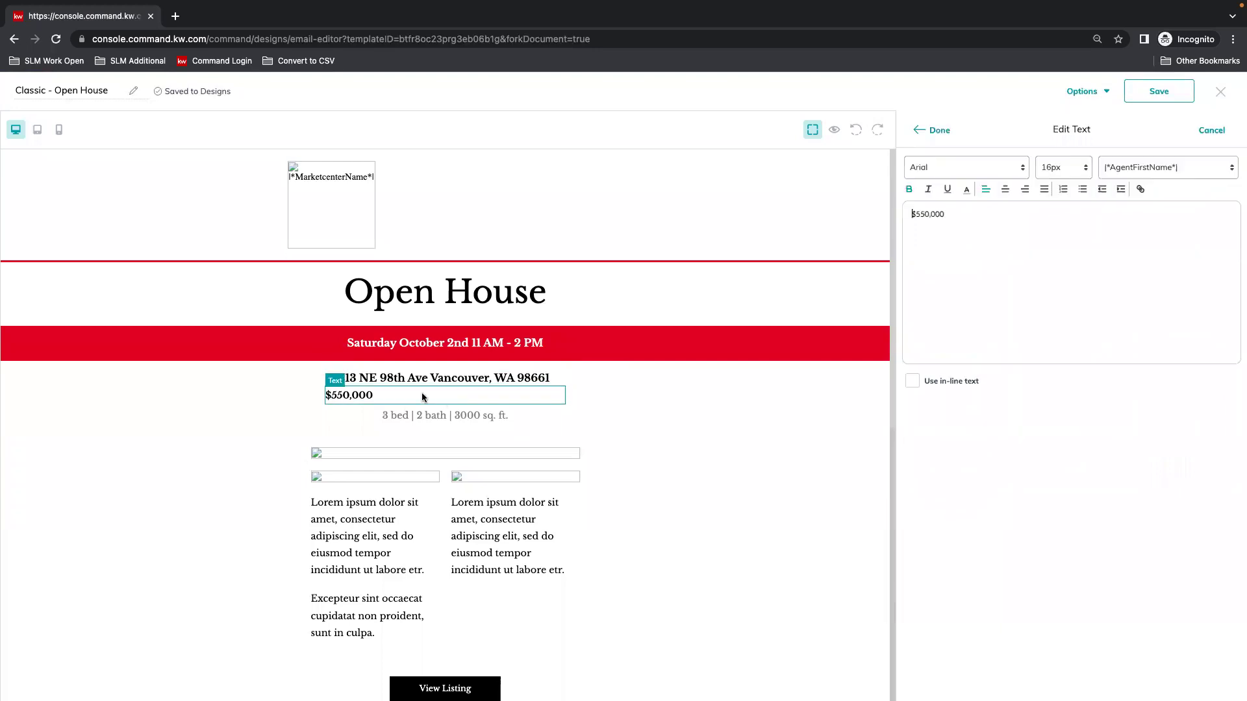
click(1005, 189)
click(935, 130)
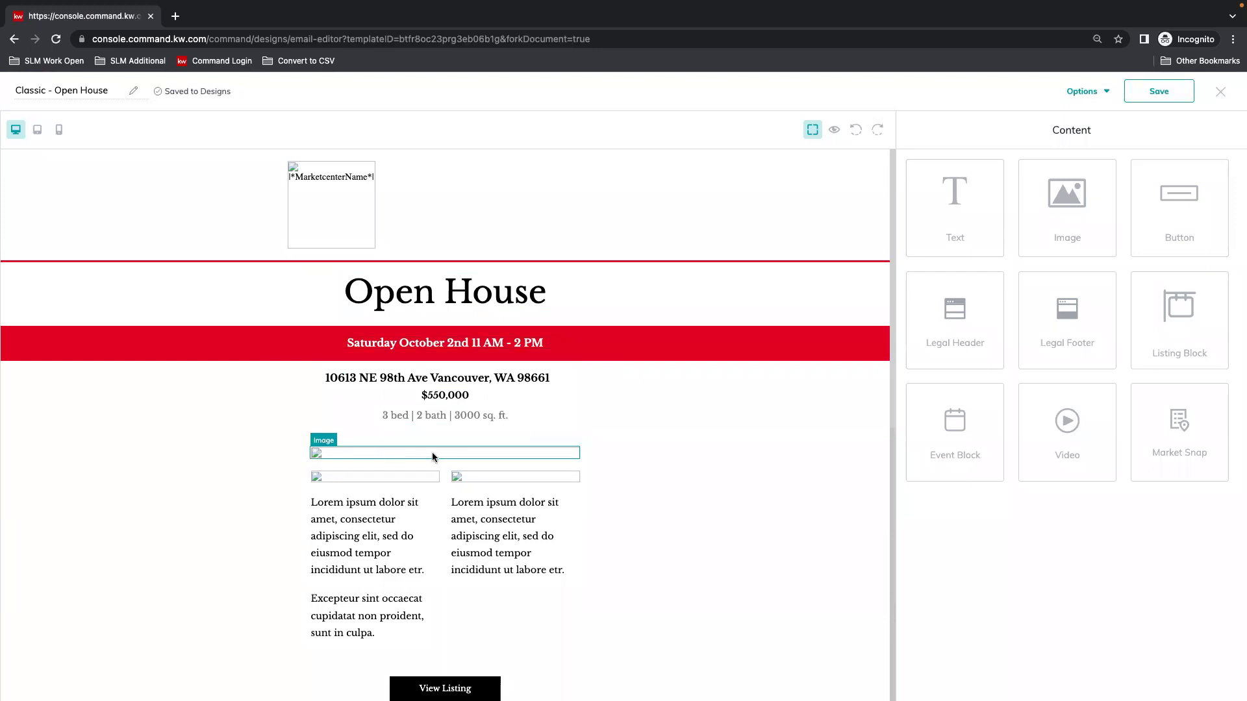
Replace the thin image row under the property details with an uploaded house exterior photo.
click(563, 451)
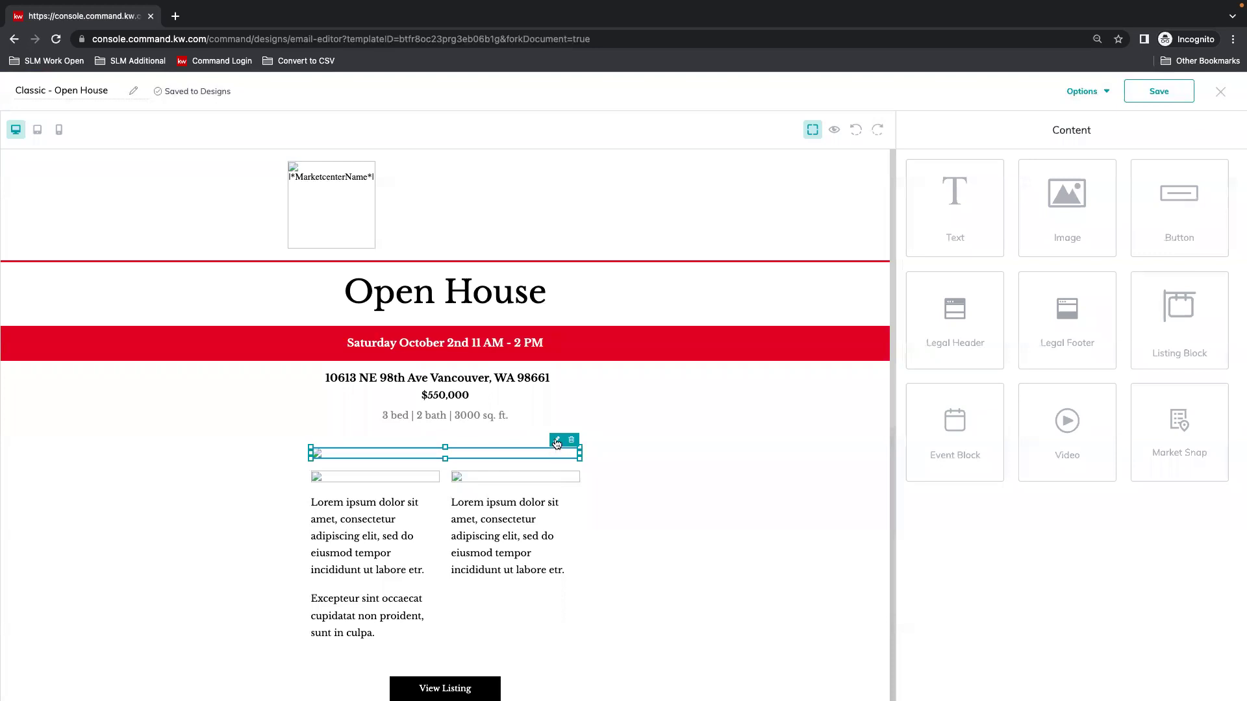
click(556, 440)
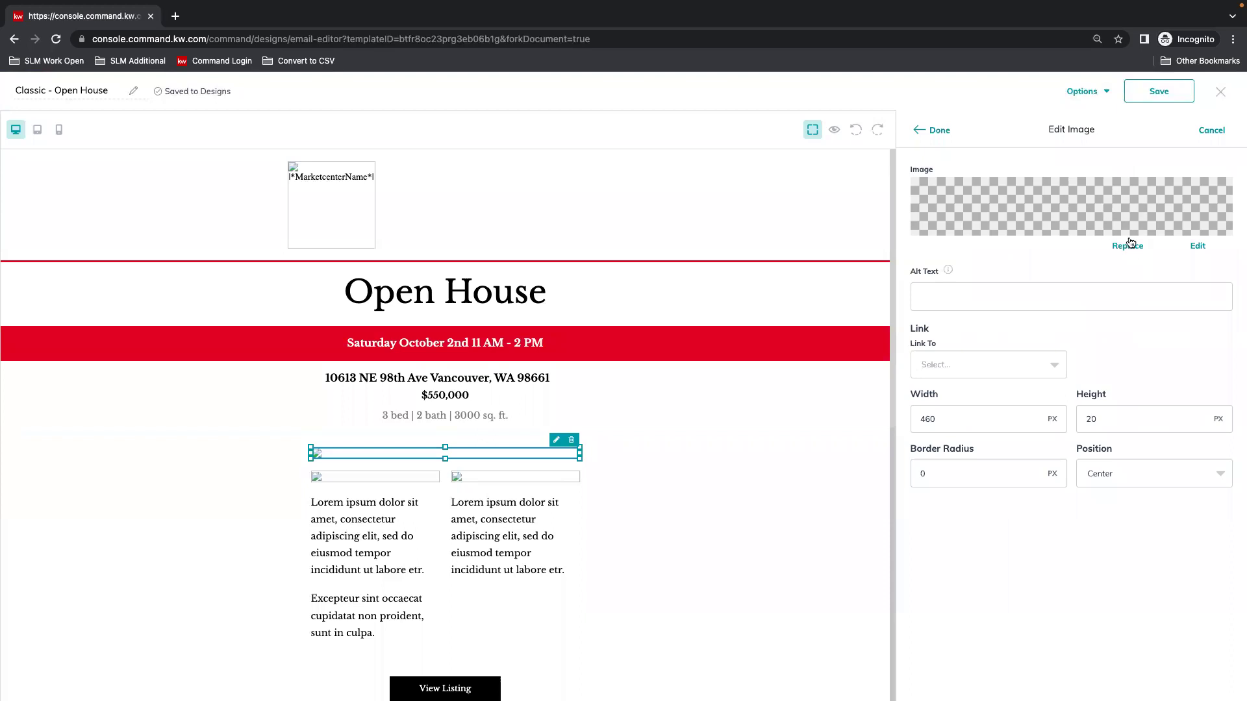
click(1133, 246)
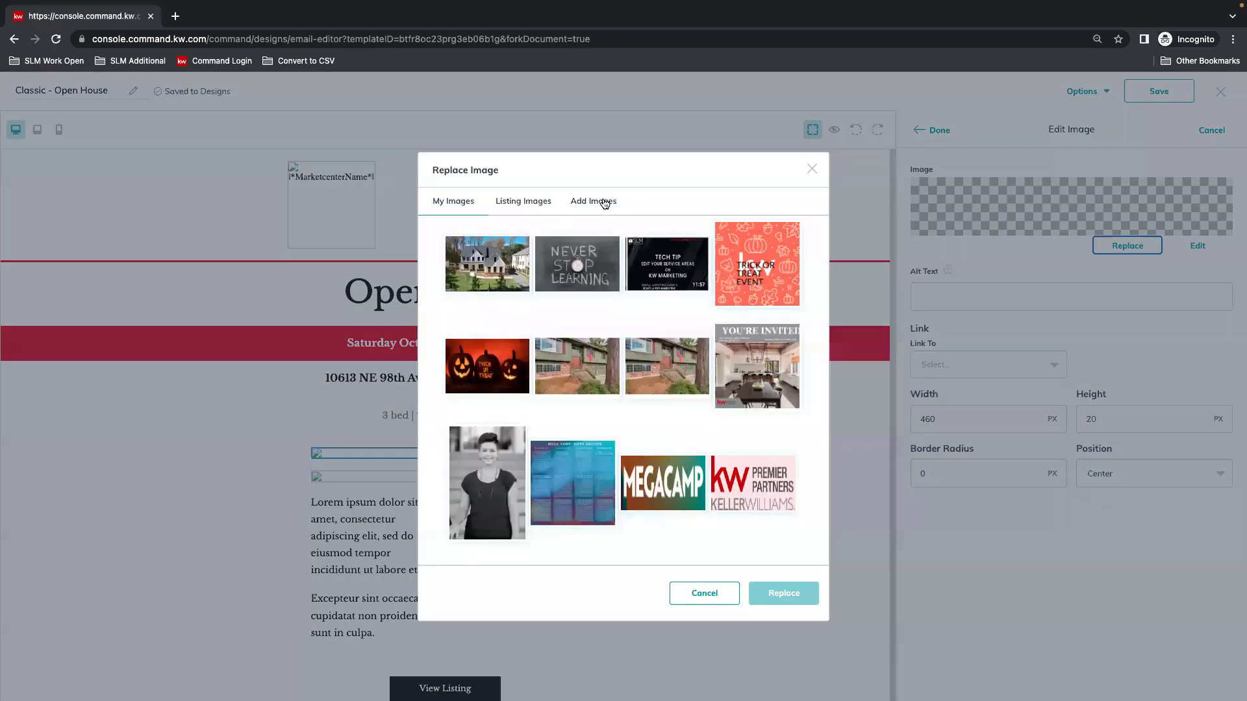
click(602, 203)
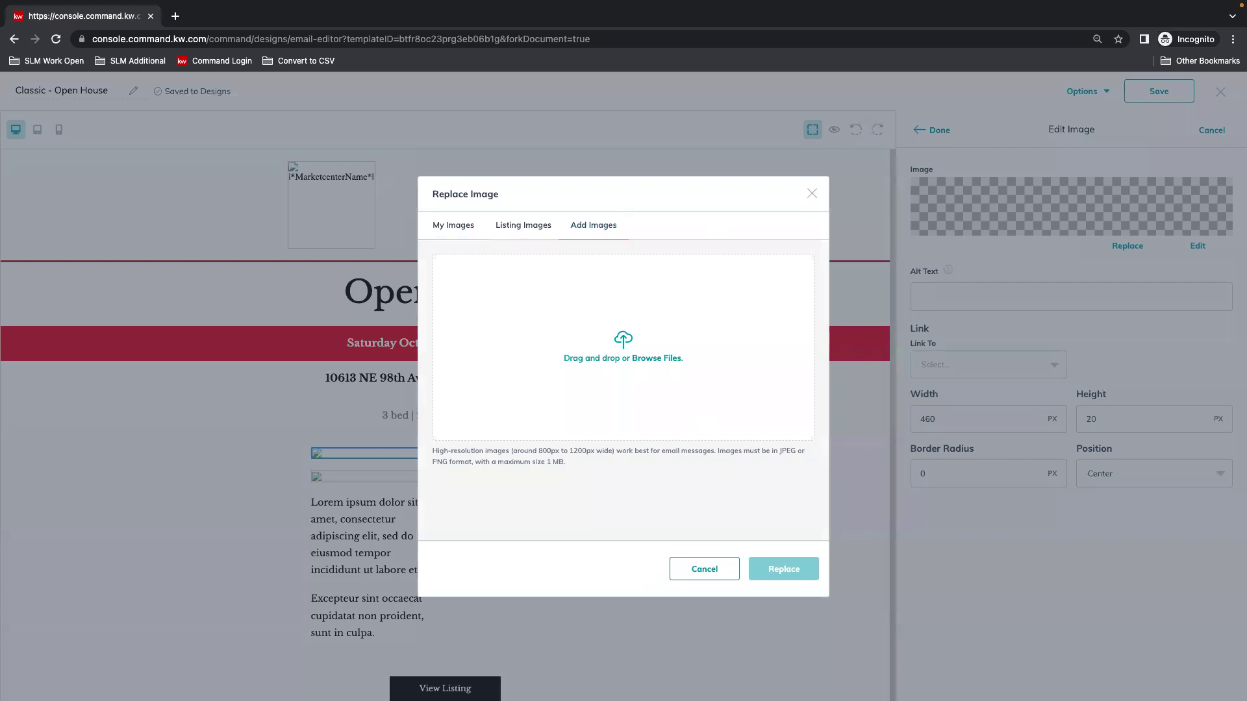
drag(863, 192, 620, 341)
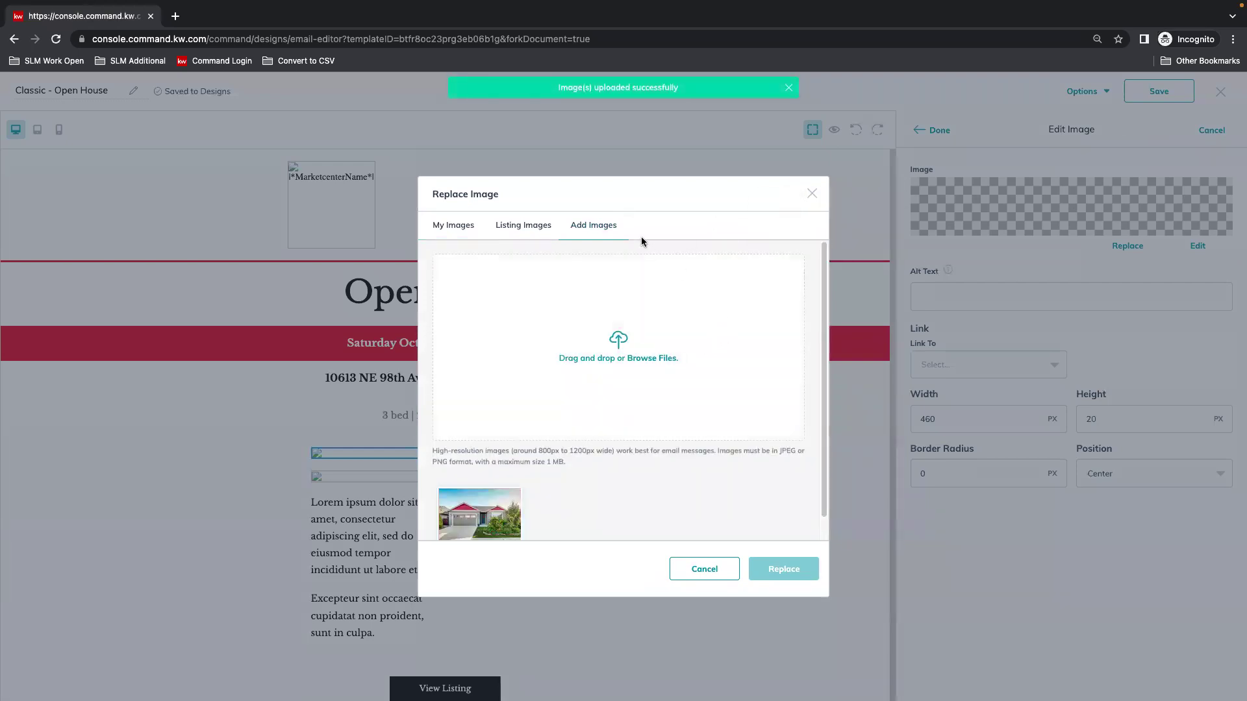
scroll(662, 412, down, 1)
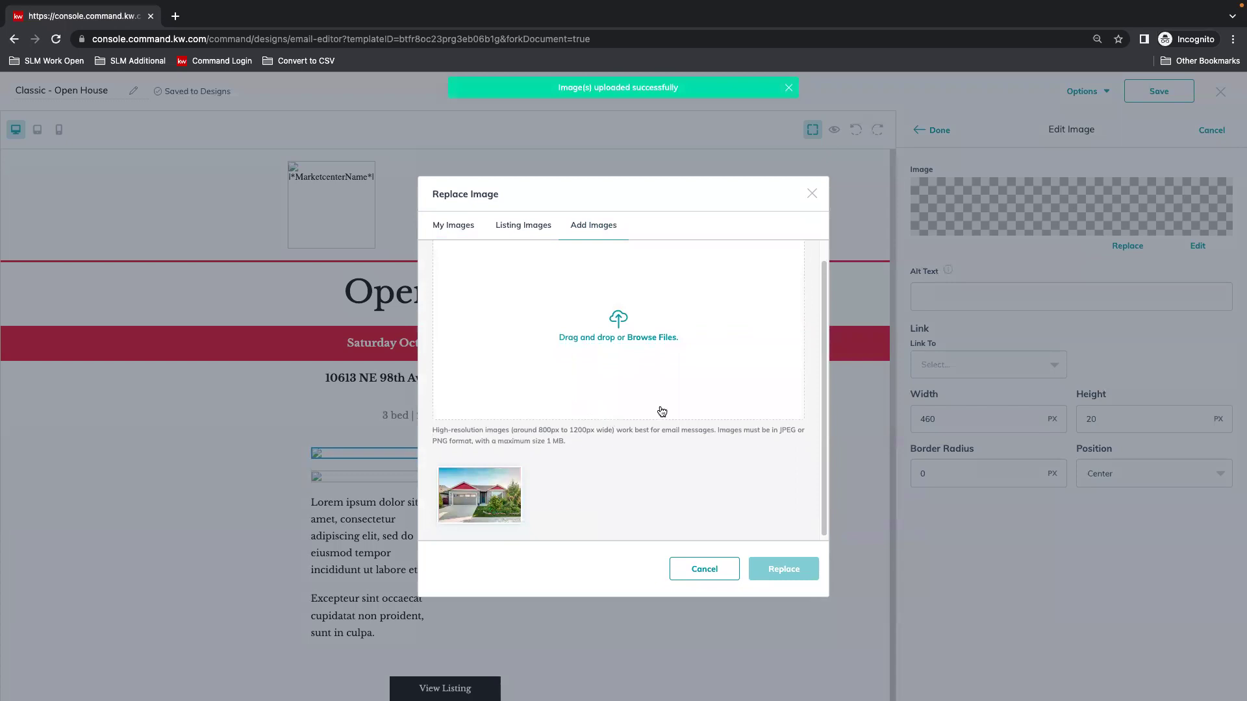
click(478, 507)
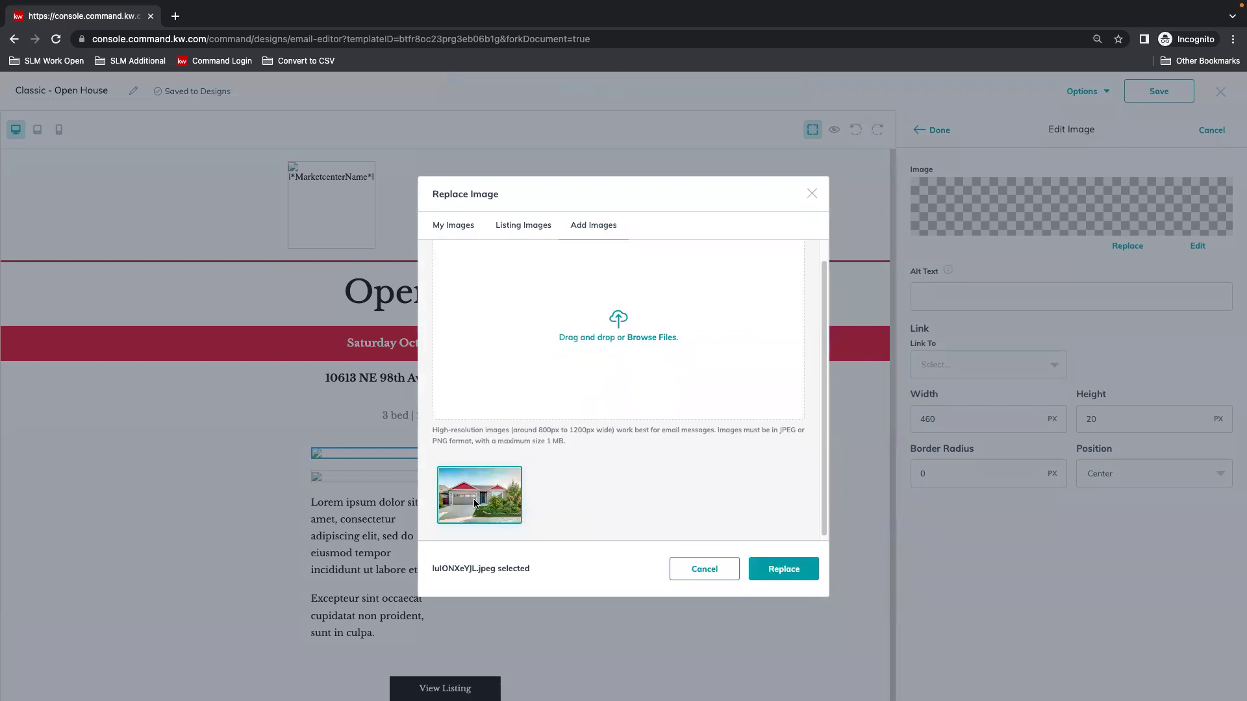
click(789, 569)
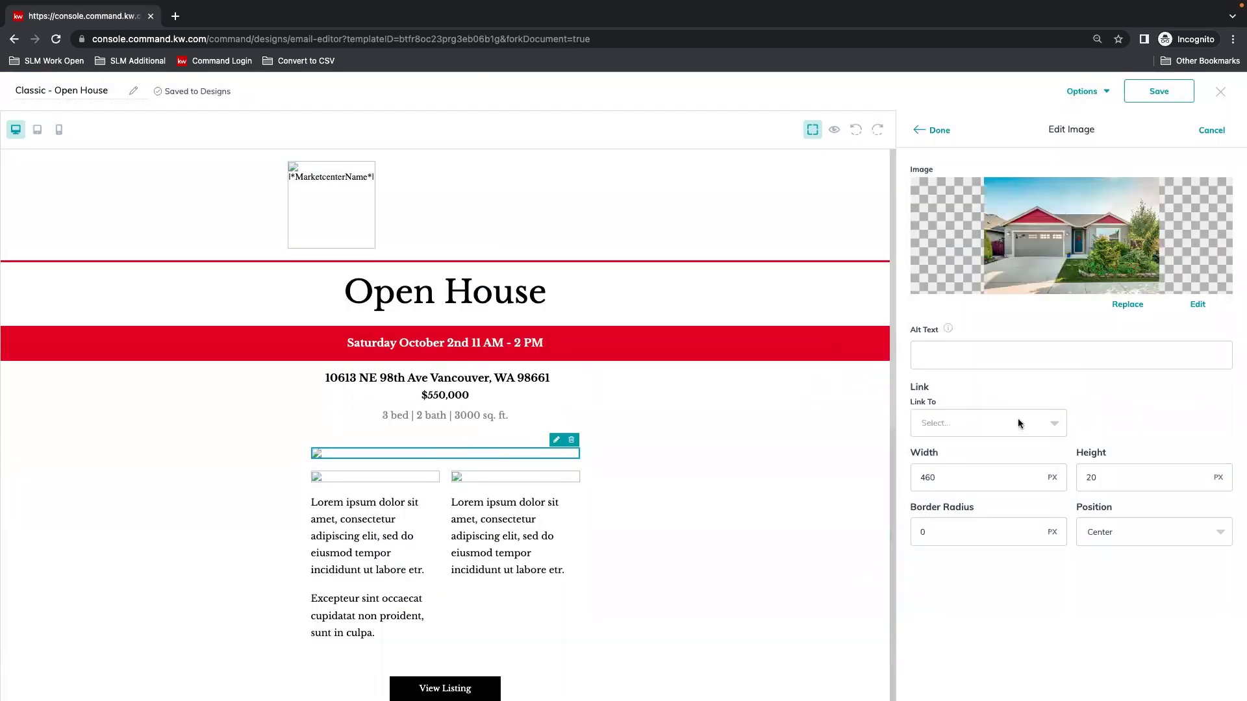
Raise the house photo's height from 20 px to 250 px.
click(935, 131)
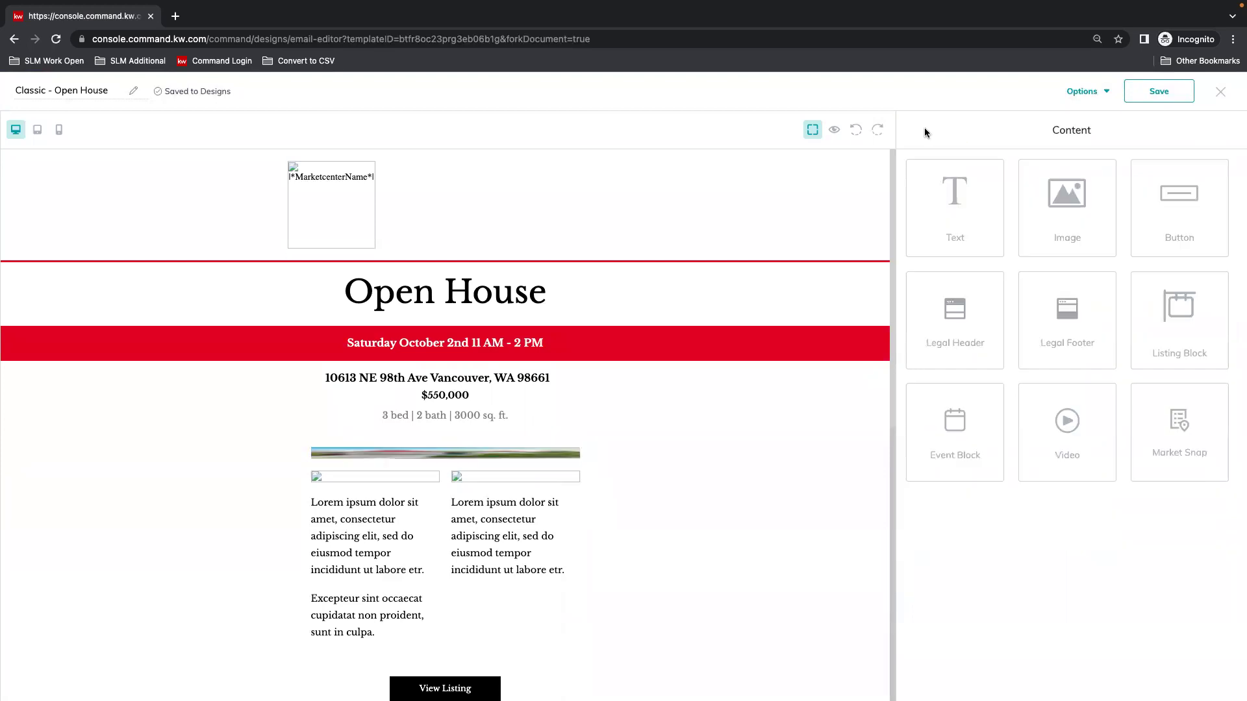
click(446, 455)
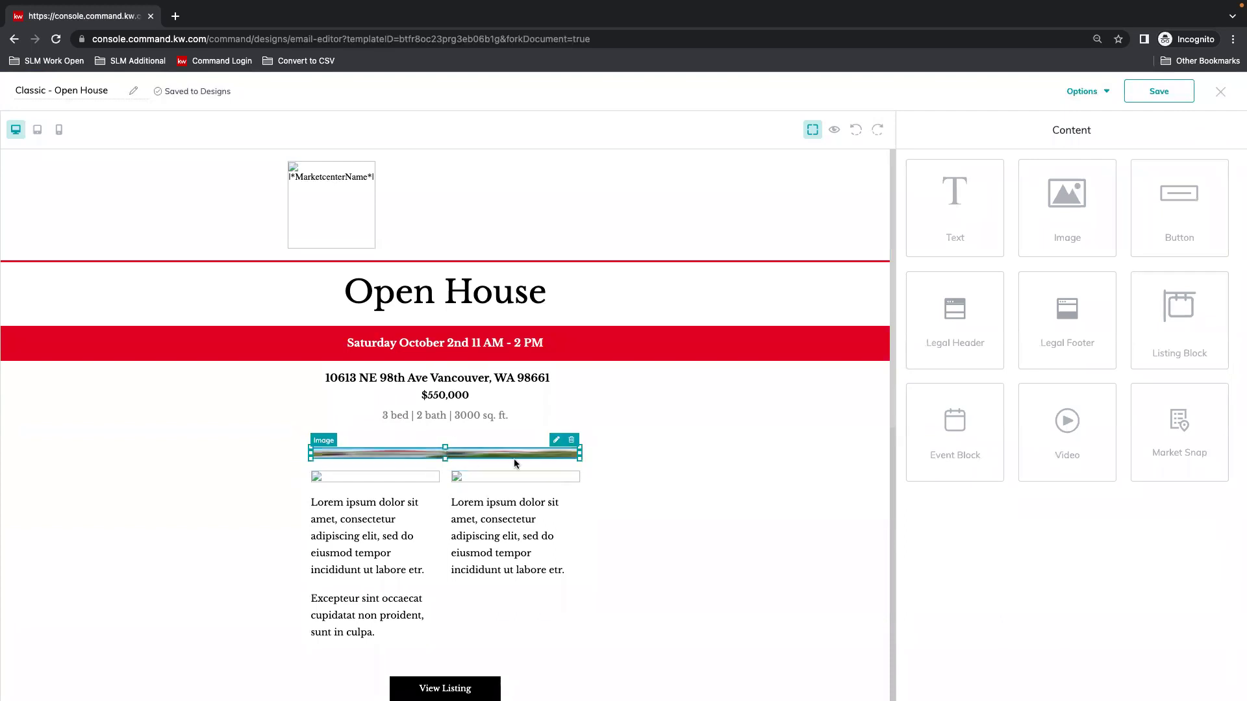
click(556, 440)
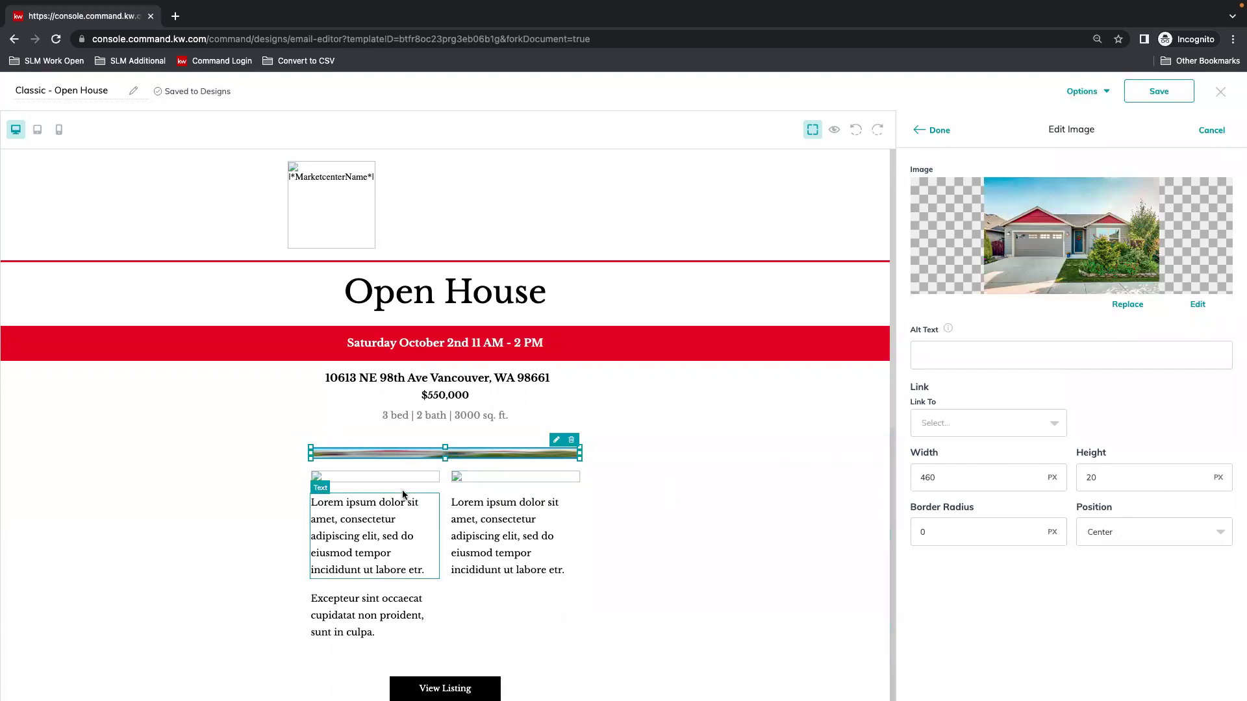
click(1136, 479)
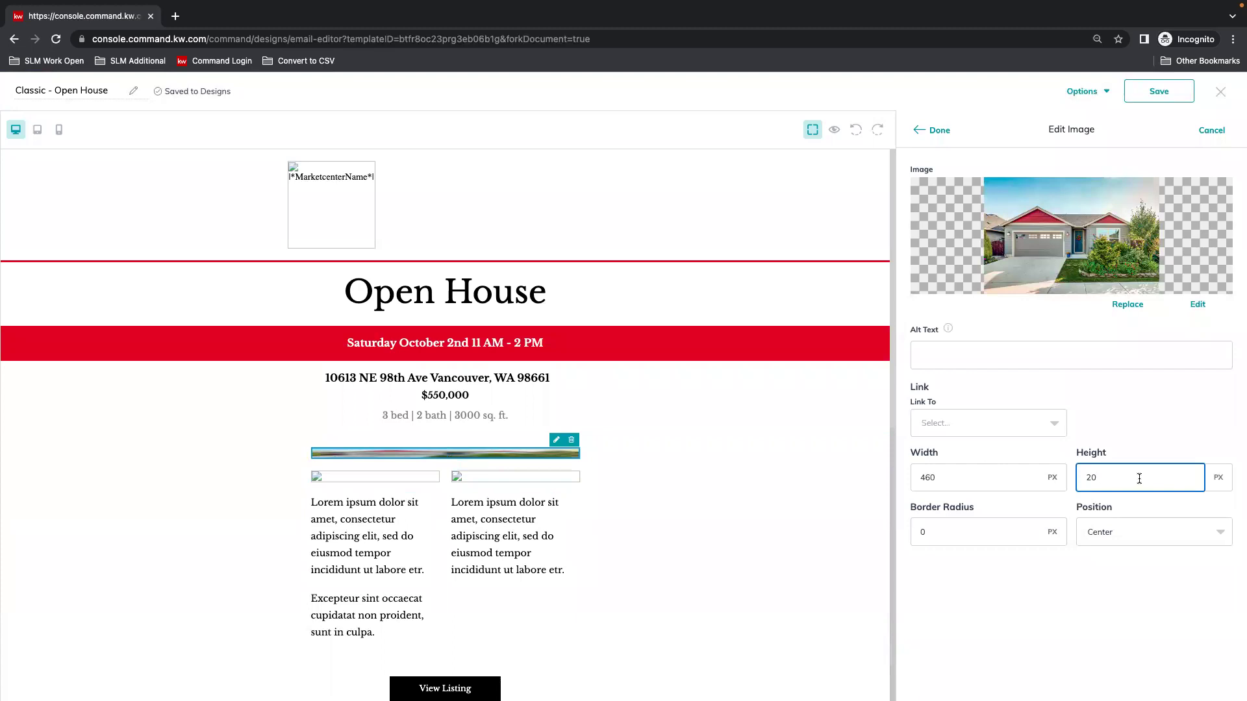
key(BackSpace)
text(50)
click(935, 130)
scroll(805, 581, down, 1)
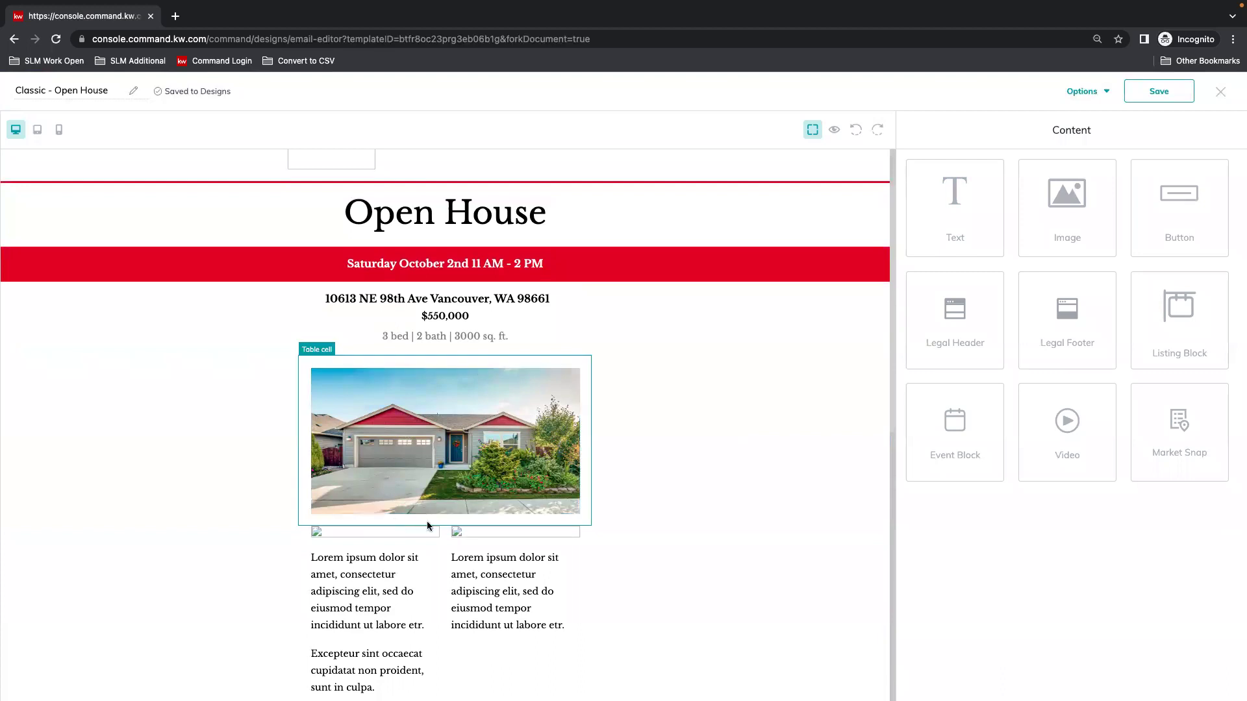
Delete the left and right empty image placeholders beneath the house photo.
click(348, 533)
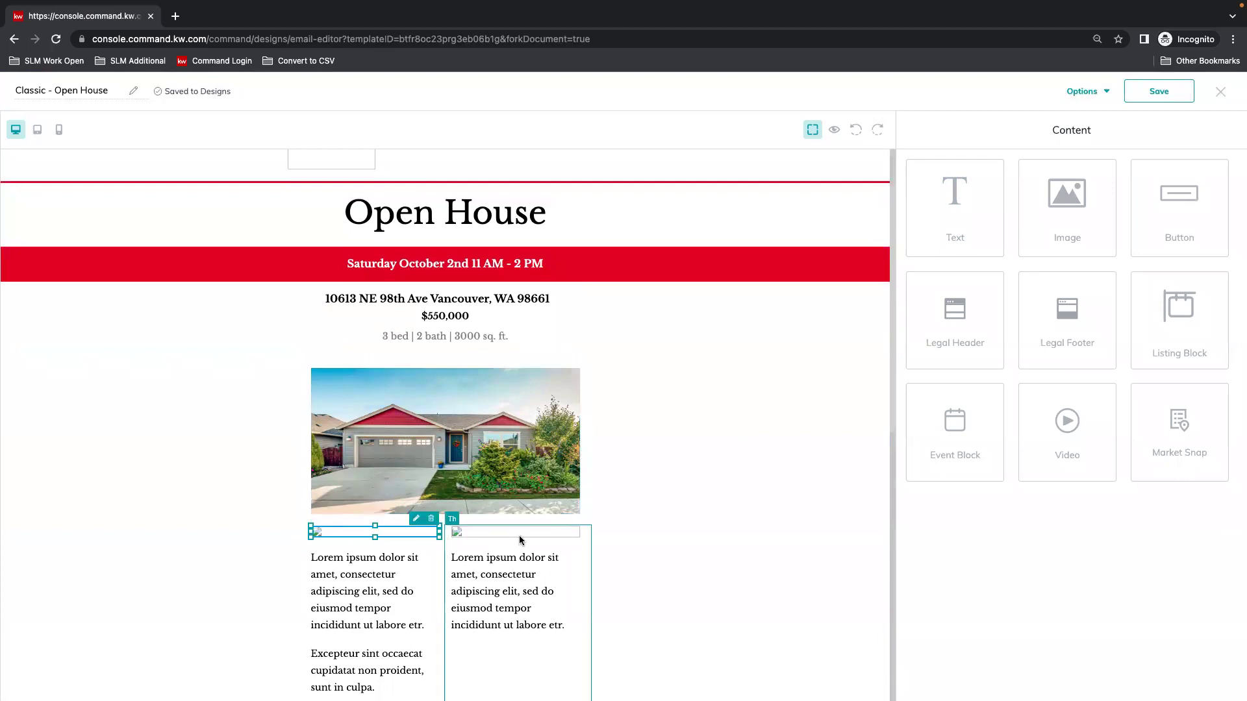
click(518, 534)
click(417, 534)
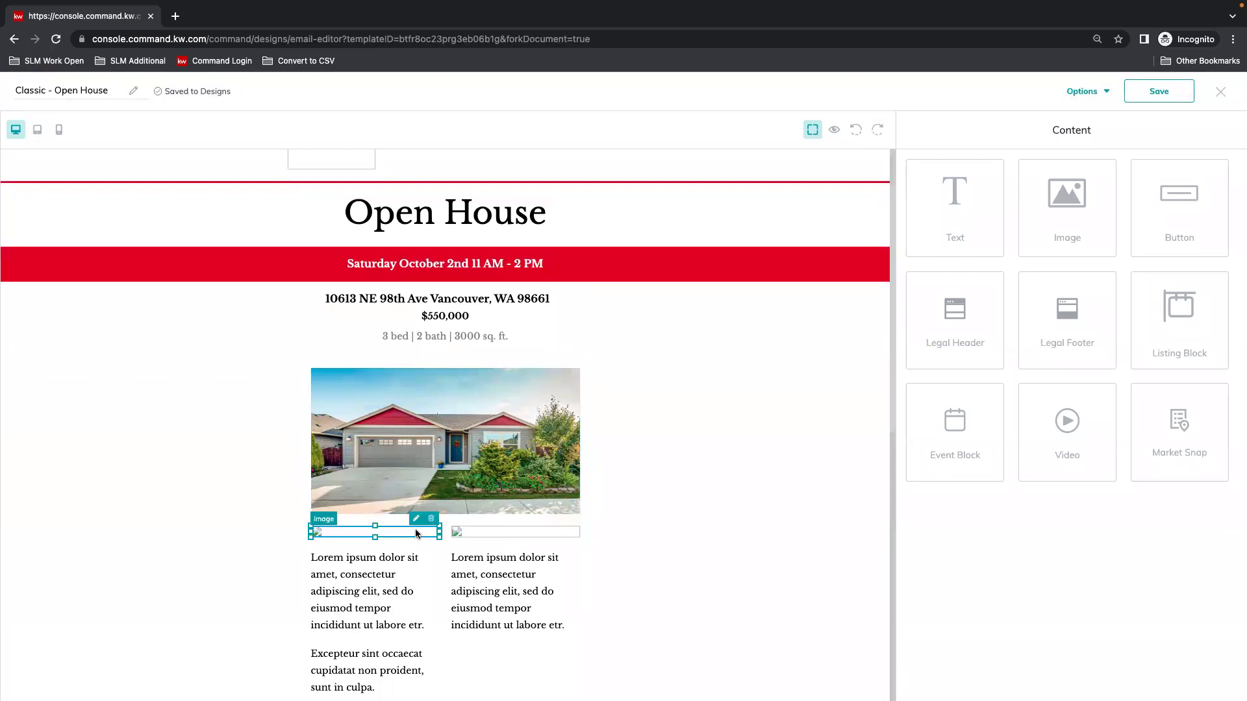
click(431, 519)
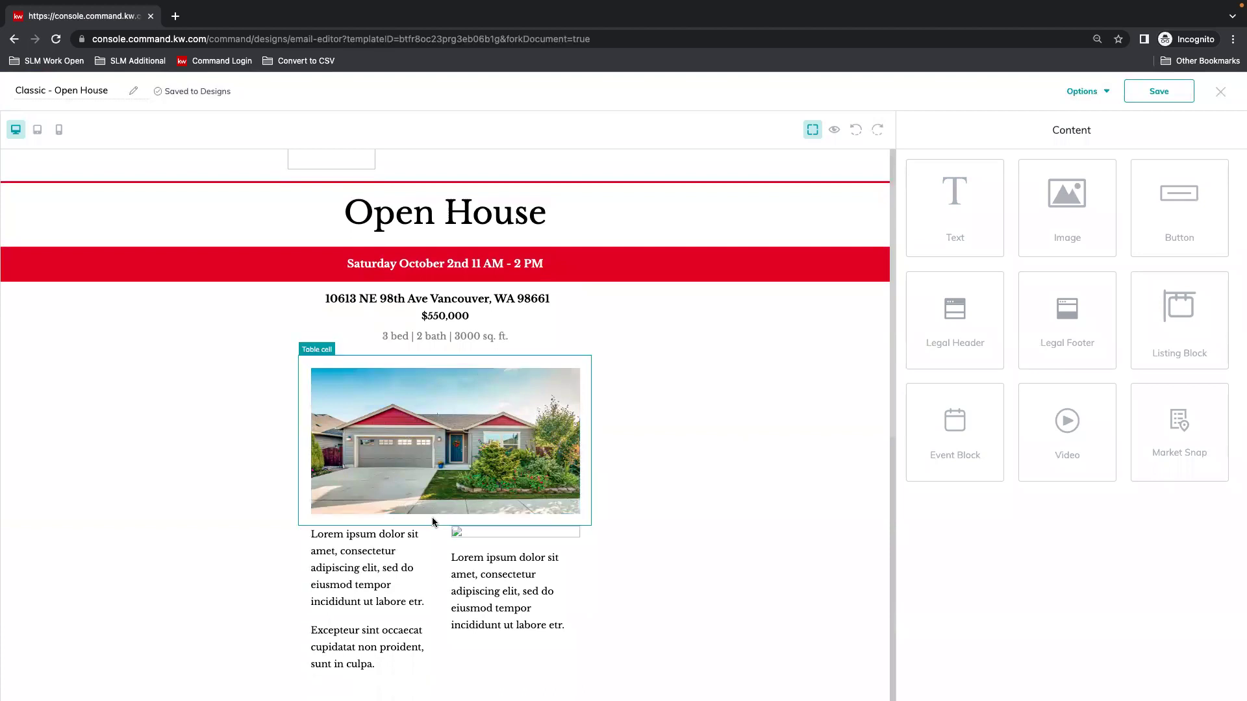
click(504, 533)
click(569, 524)
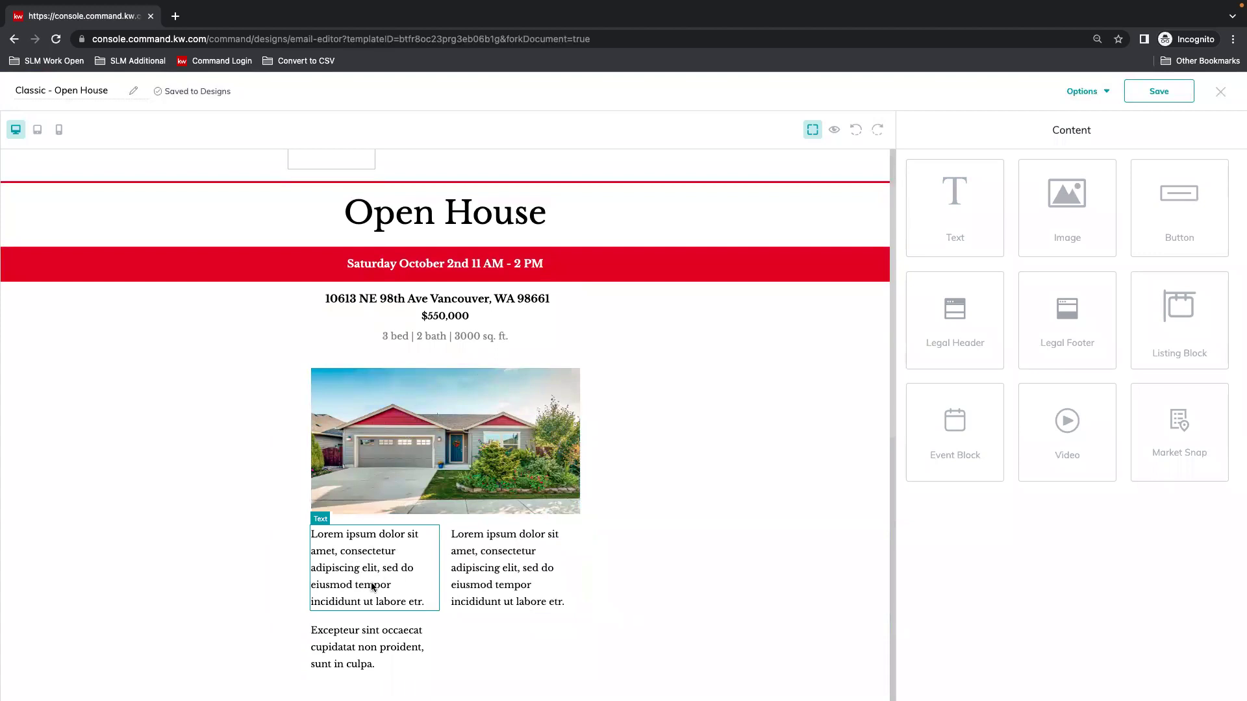
scroll(373, 587, down, 3)
Delete the Excepteur text block and the right Lorem ipsum column.
click(417, 472)
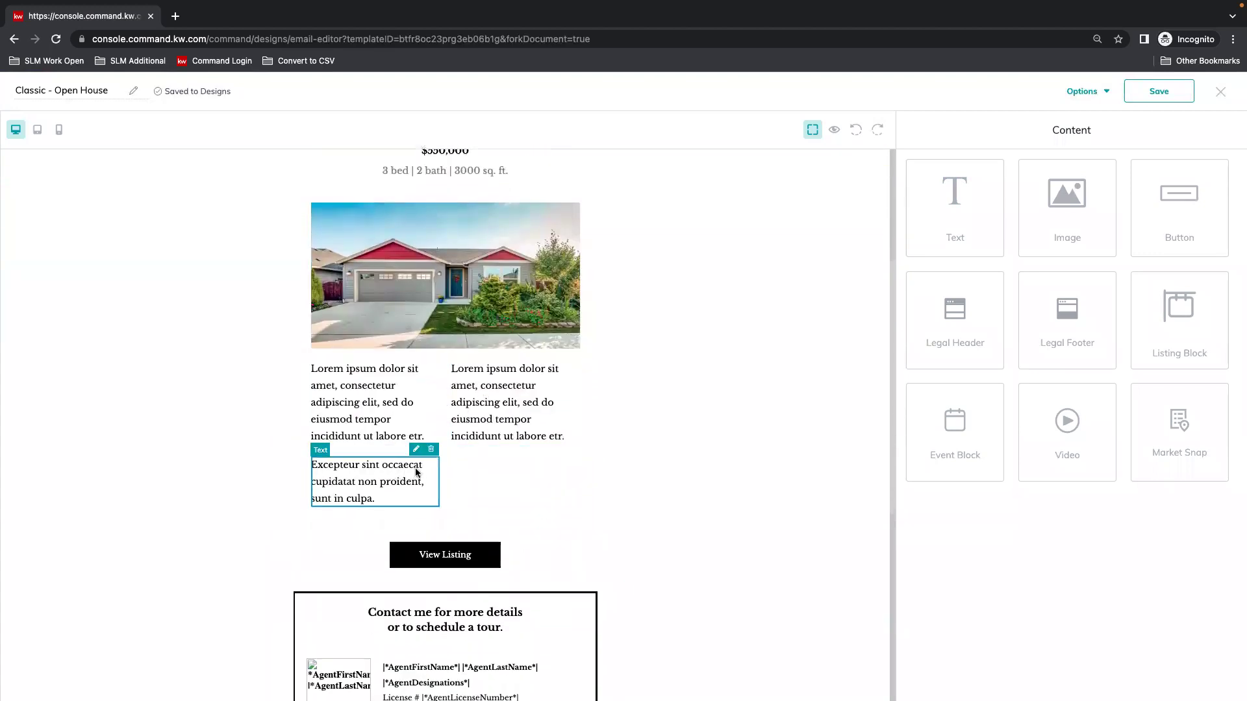
click(431, 450)
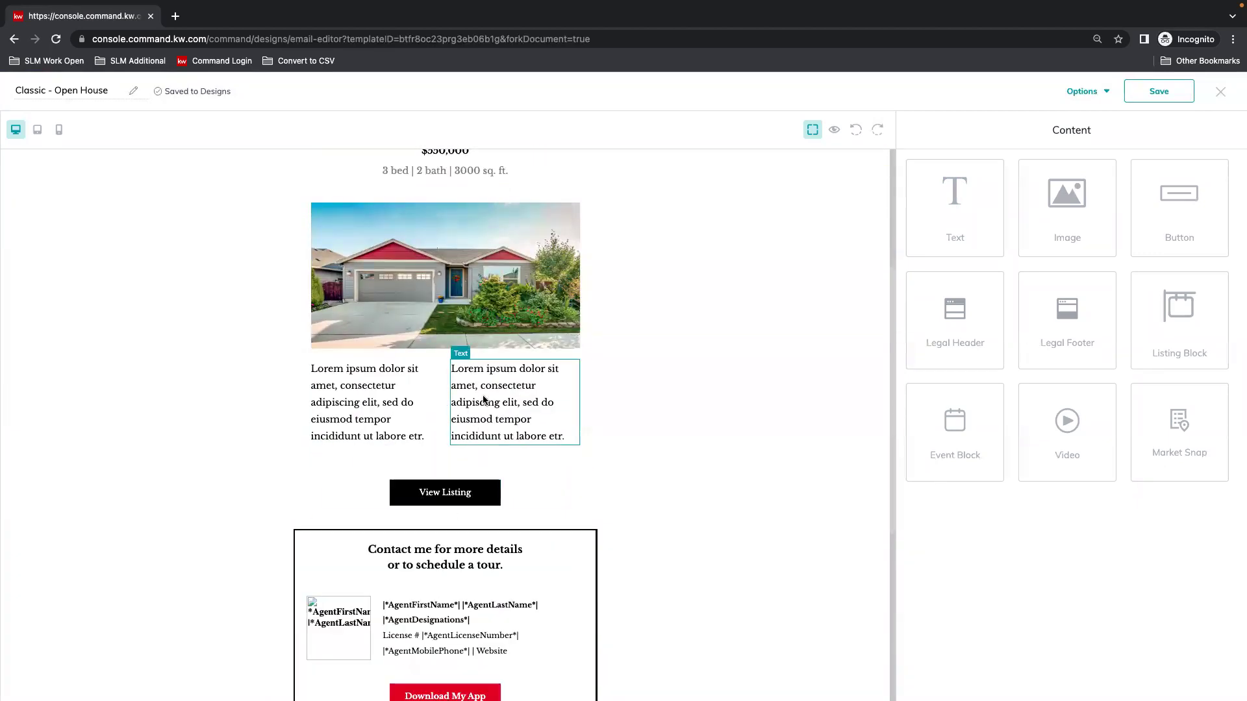
click(513, 389)
click(577, 357)
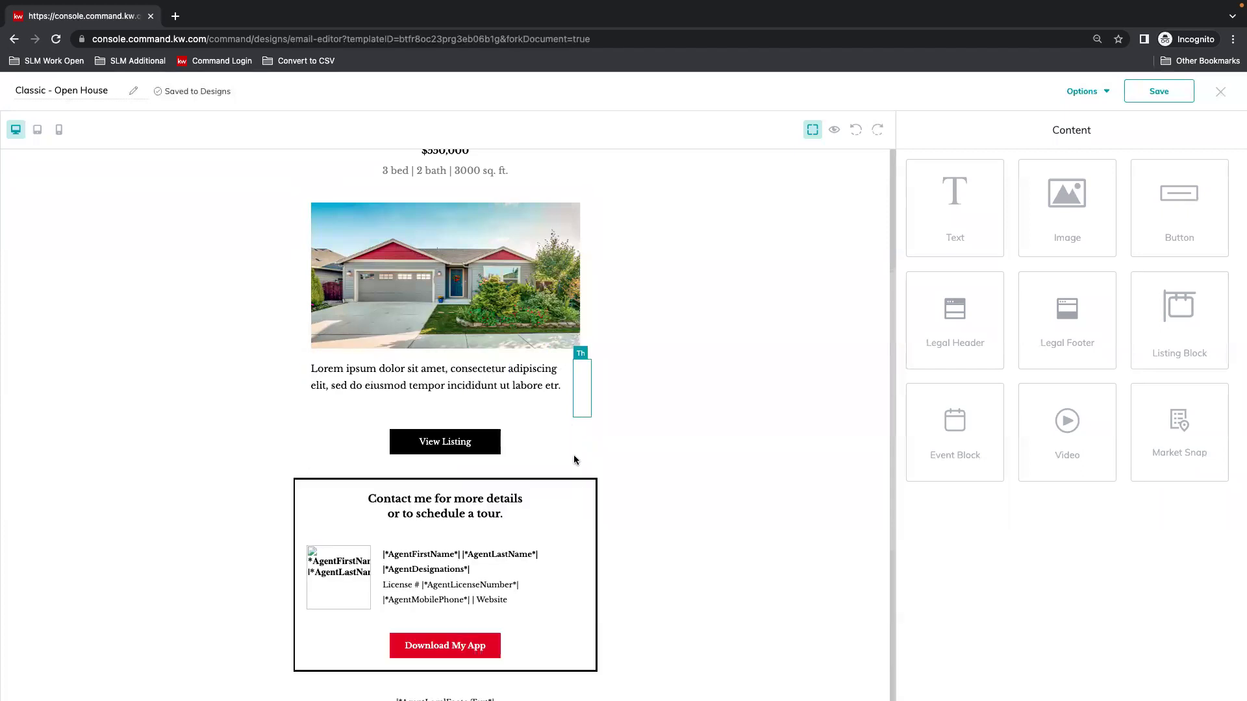
Replace the remaining Lorem paragraph with 'Come and see what this property is all about! :)'.
click(454, 385)
click(544, 354)
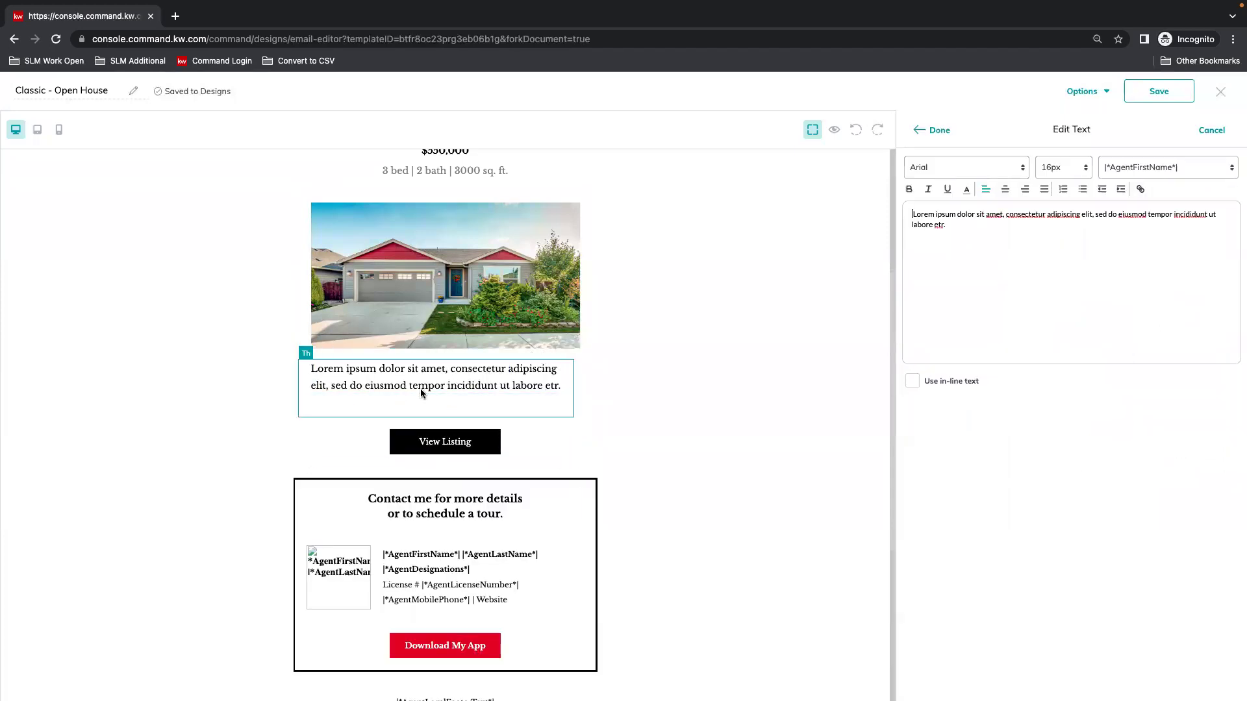
drag(1050, 260, 893, 207)
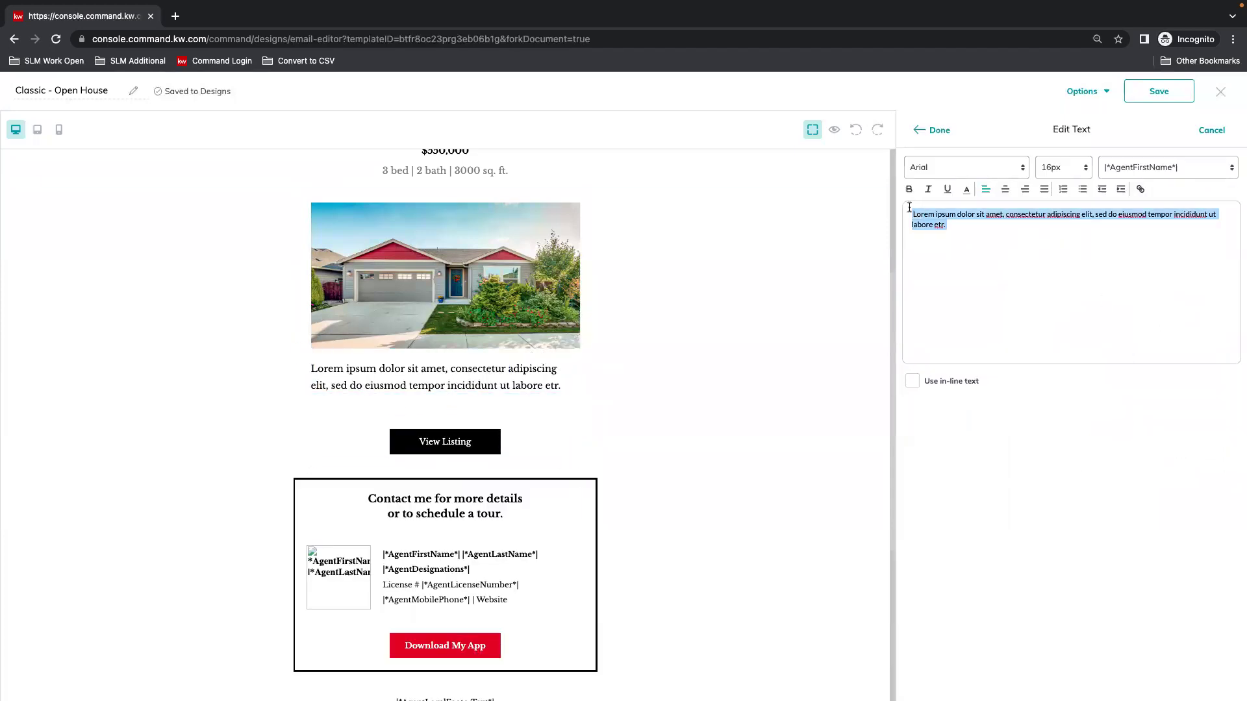
text(Co)
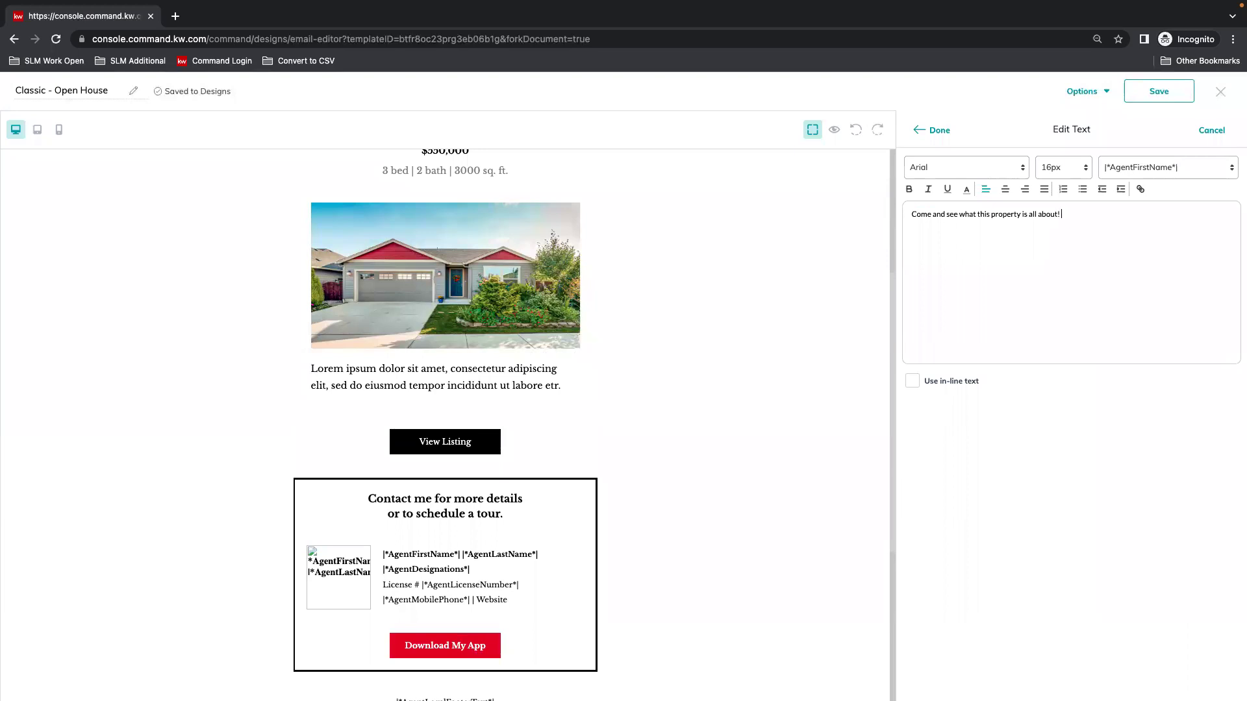
click(936, 130)
click(412, 370)
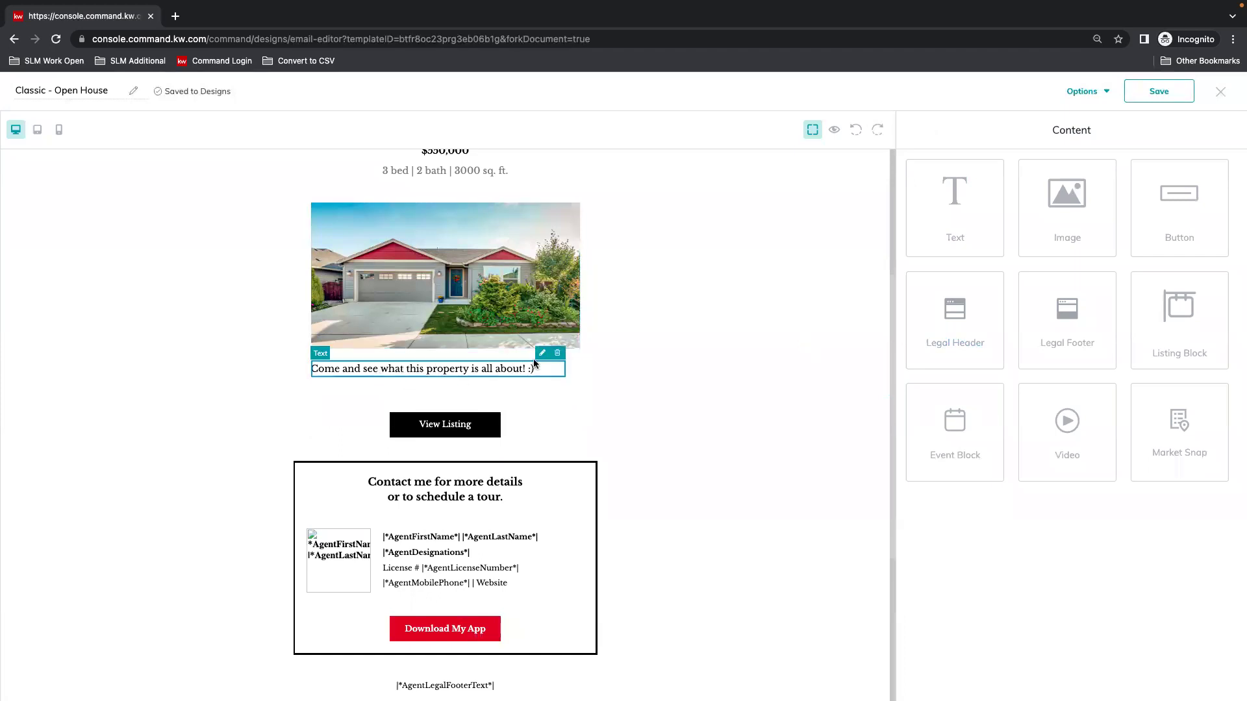
Center the welcome paragraph and set its text size to 20px.
click(542, 352)
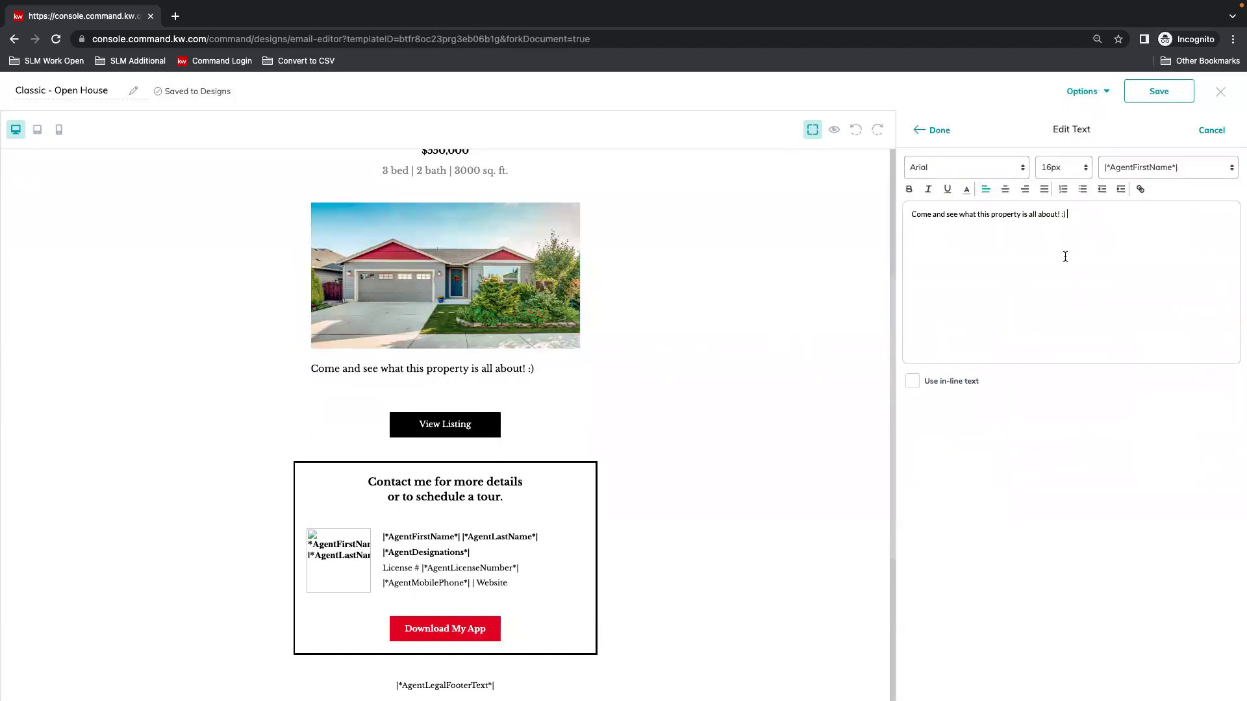
click(1005, 189)
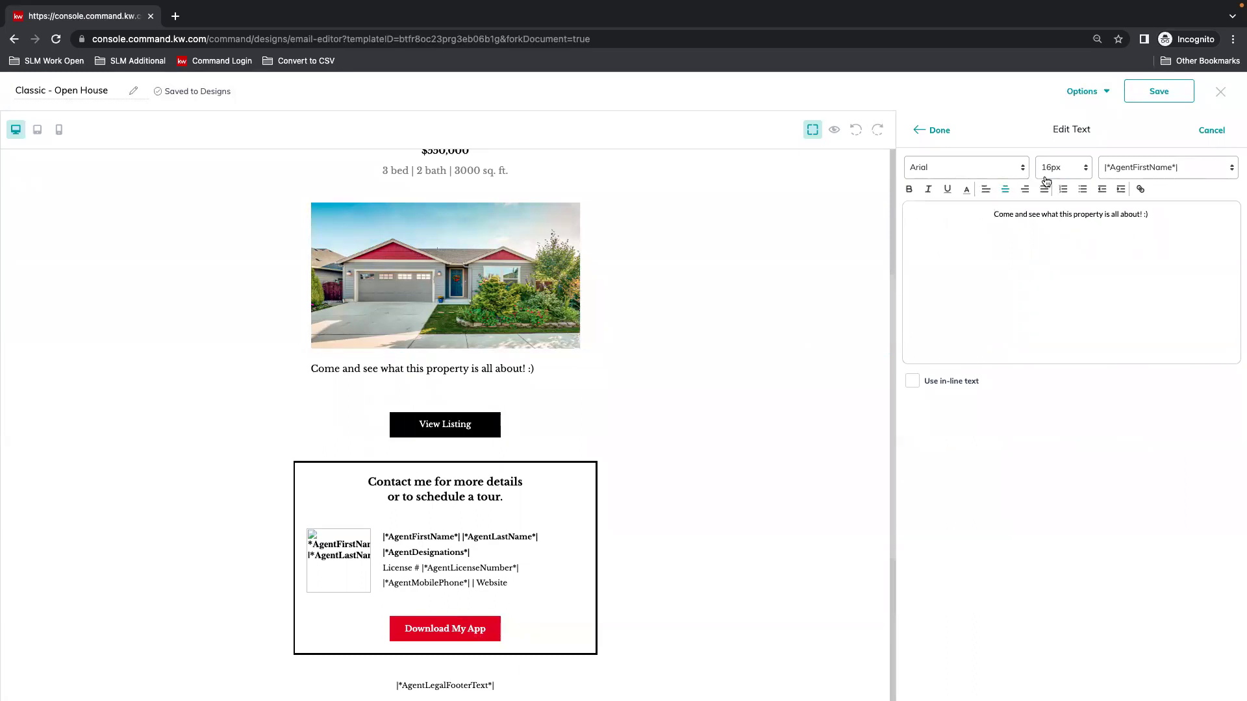
click(1080, 168)
click(1052, 280)
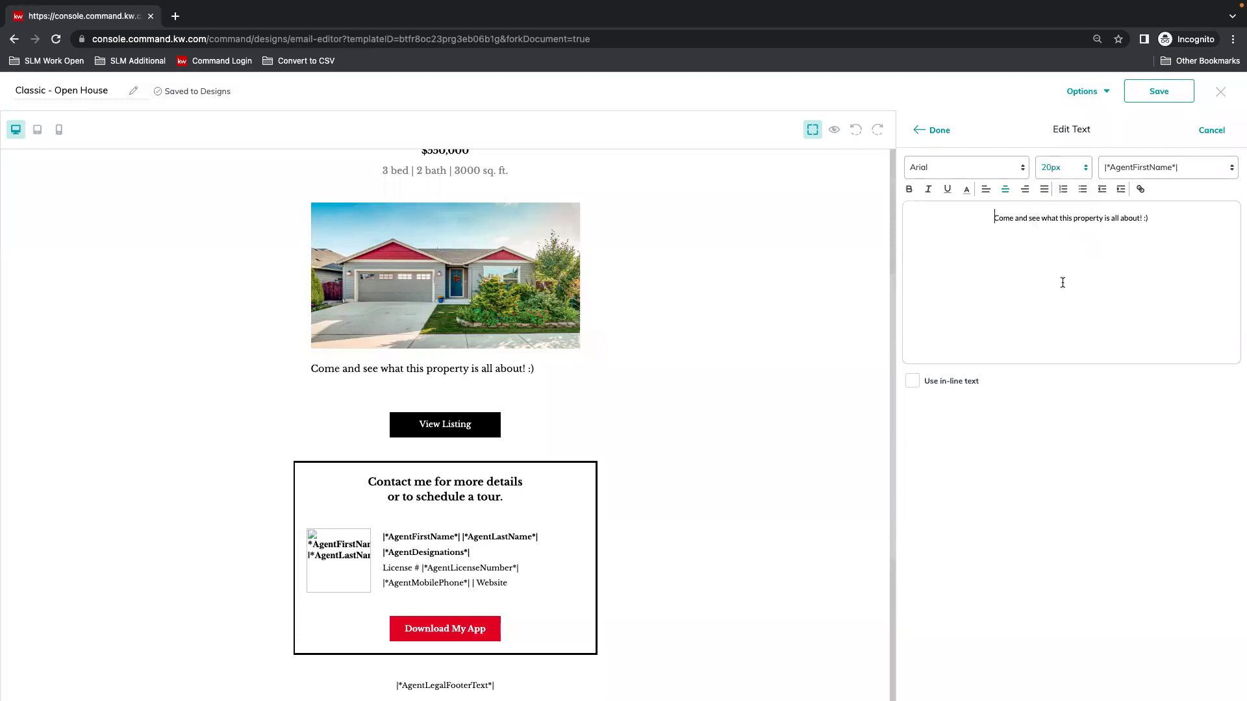
drag(1152, 219, 986, 216)
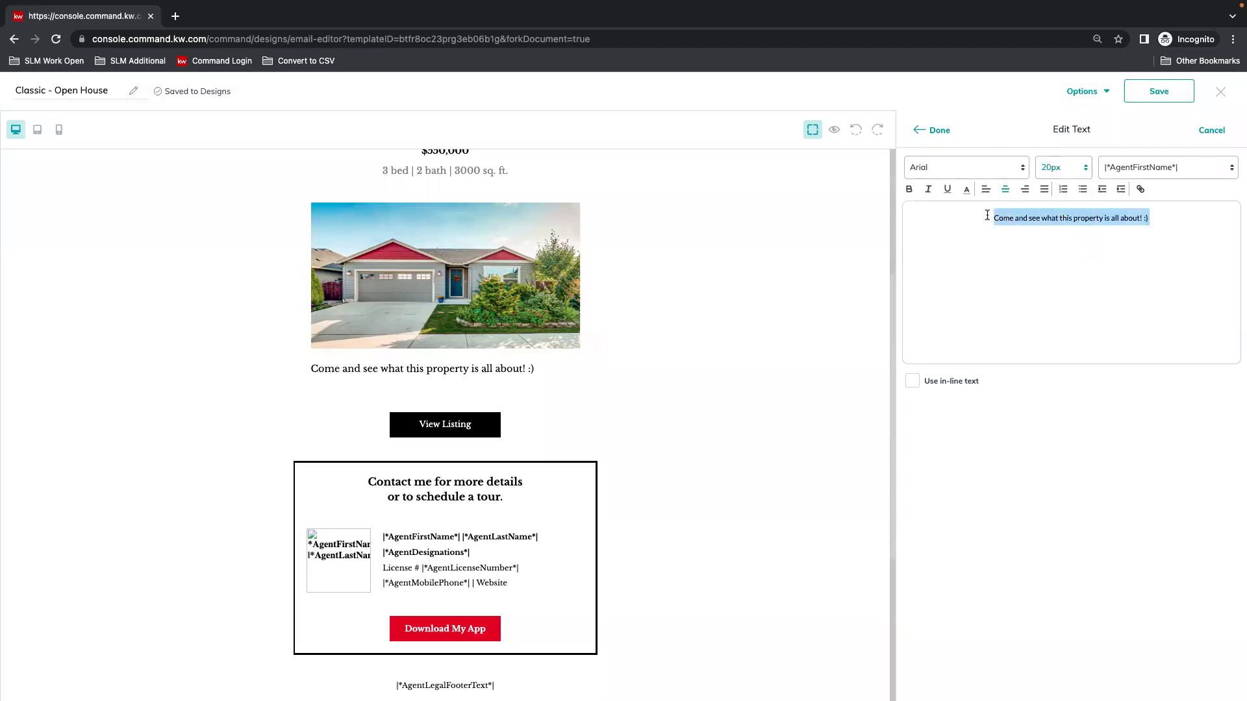
click(1078, 166)
click(1059, 280)
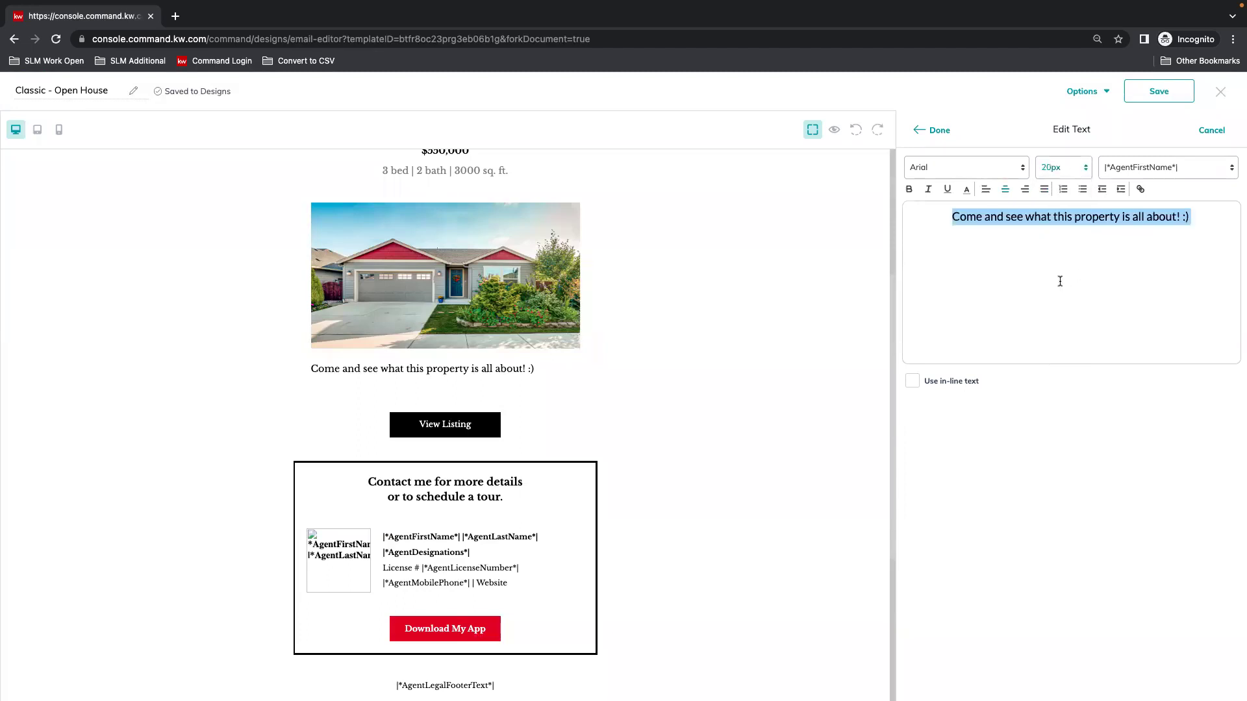
click(929, 130)
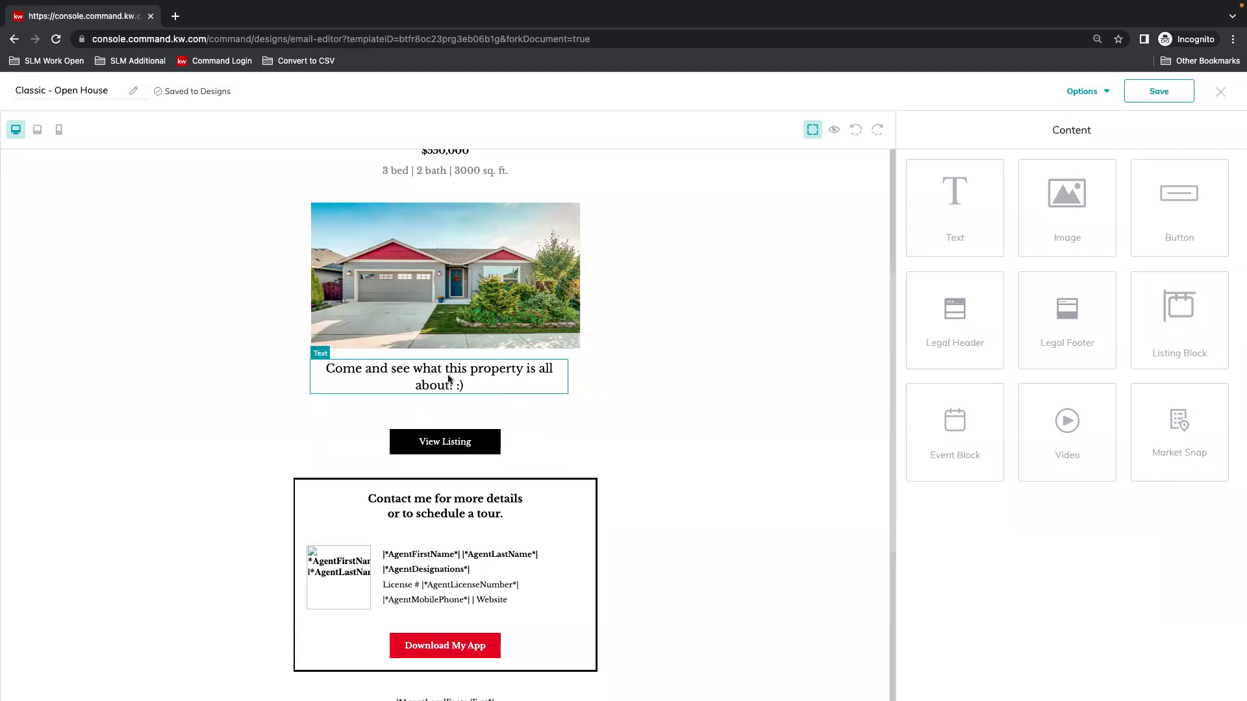
Relabel the View Listing button as 'More Info'.
click(426, 445)
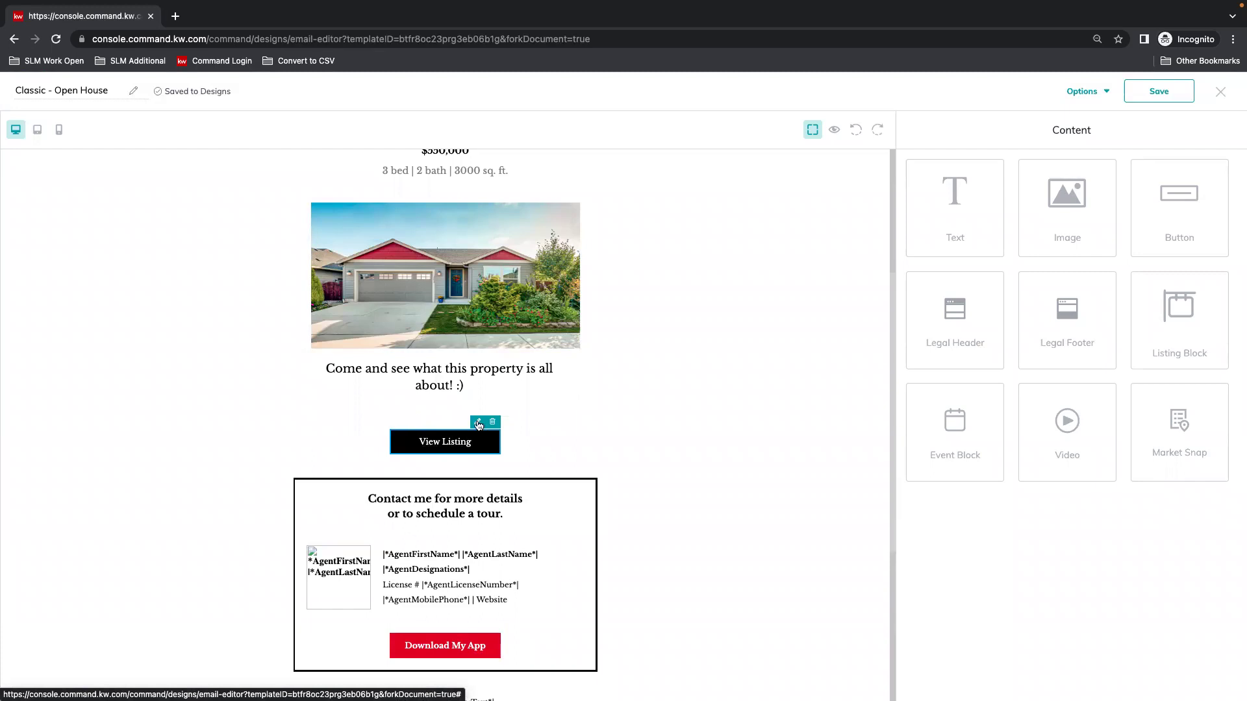
click(478, 423)
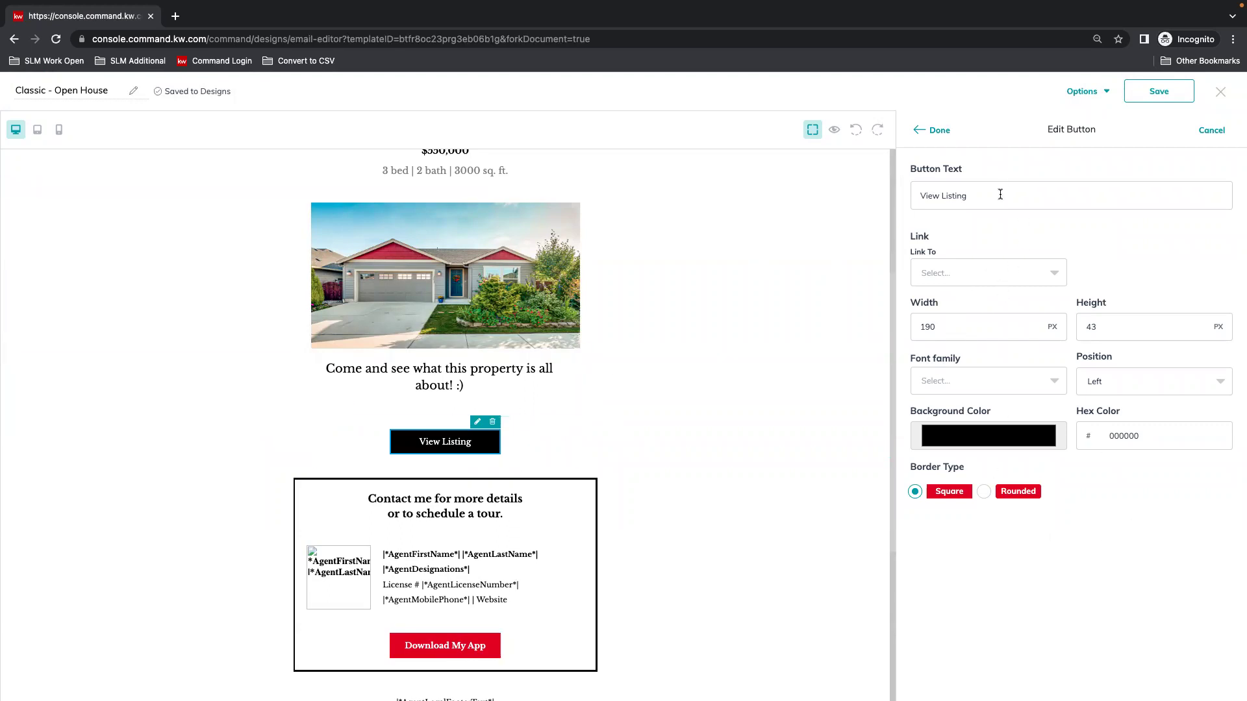
drag(967, 195, 921, 194)
text(More Info)
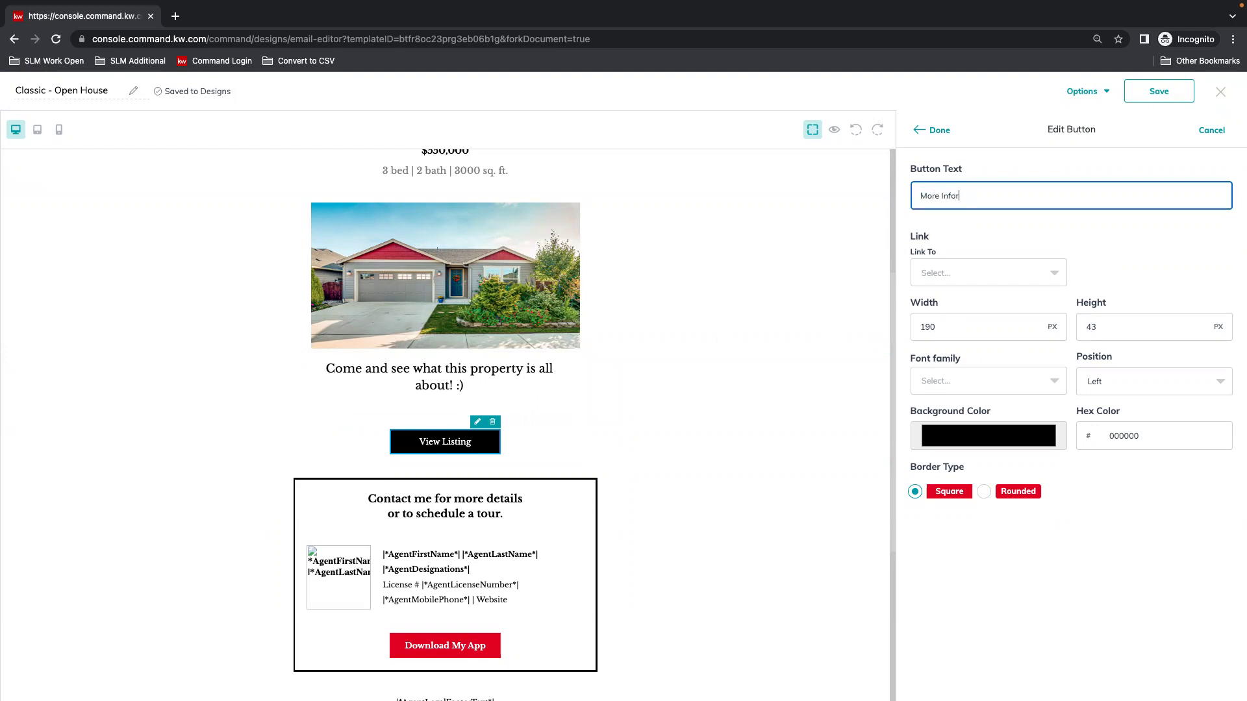
Link the button to the About me landing page.
click(1017, 227)
click(967, 278)
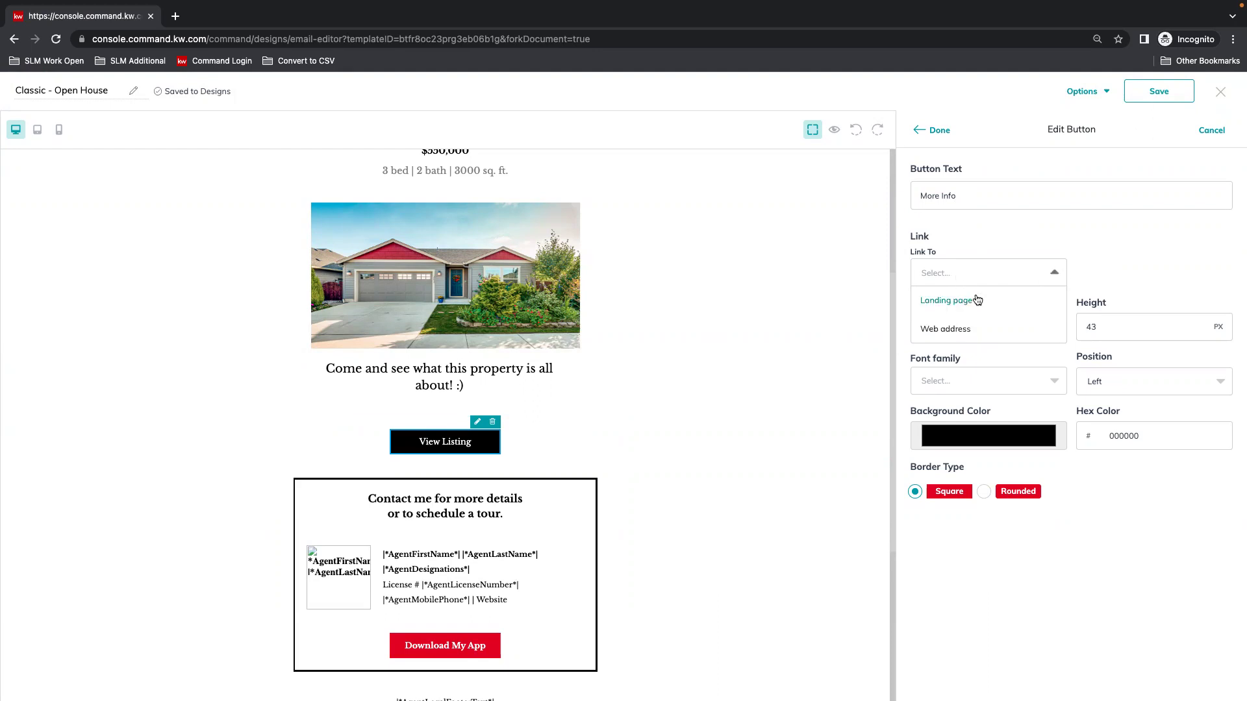
click(949, 330)
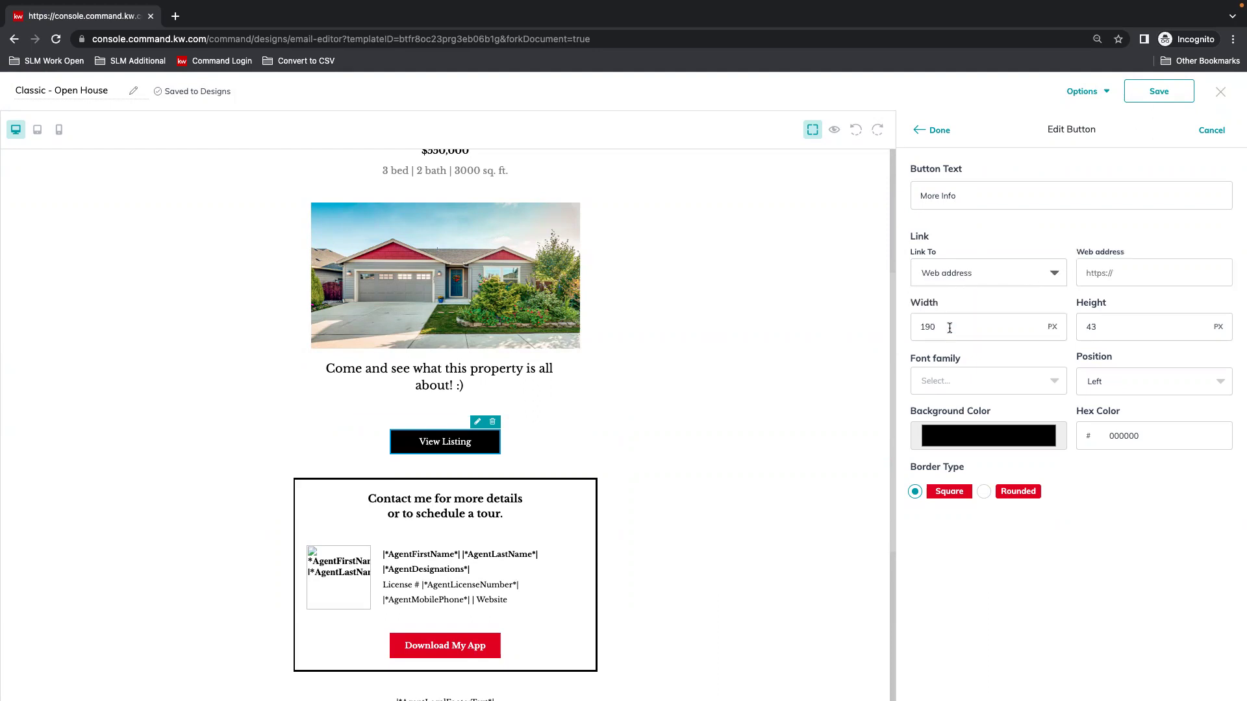
click(1166, 278)
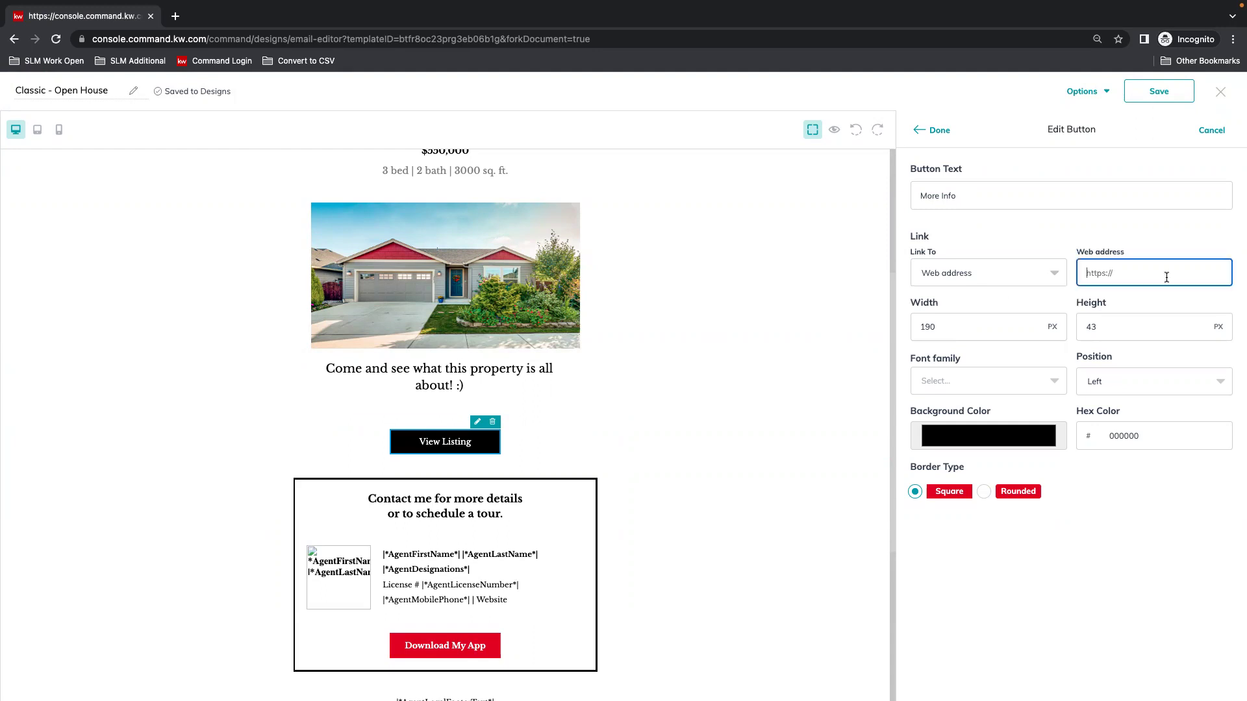
click(991, 272)
click(935, 300)
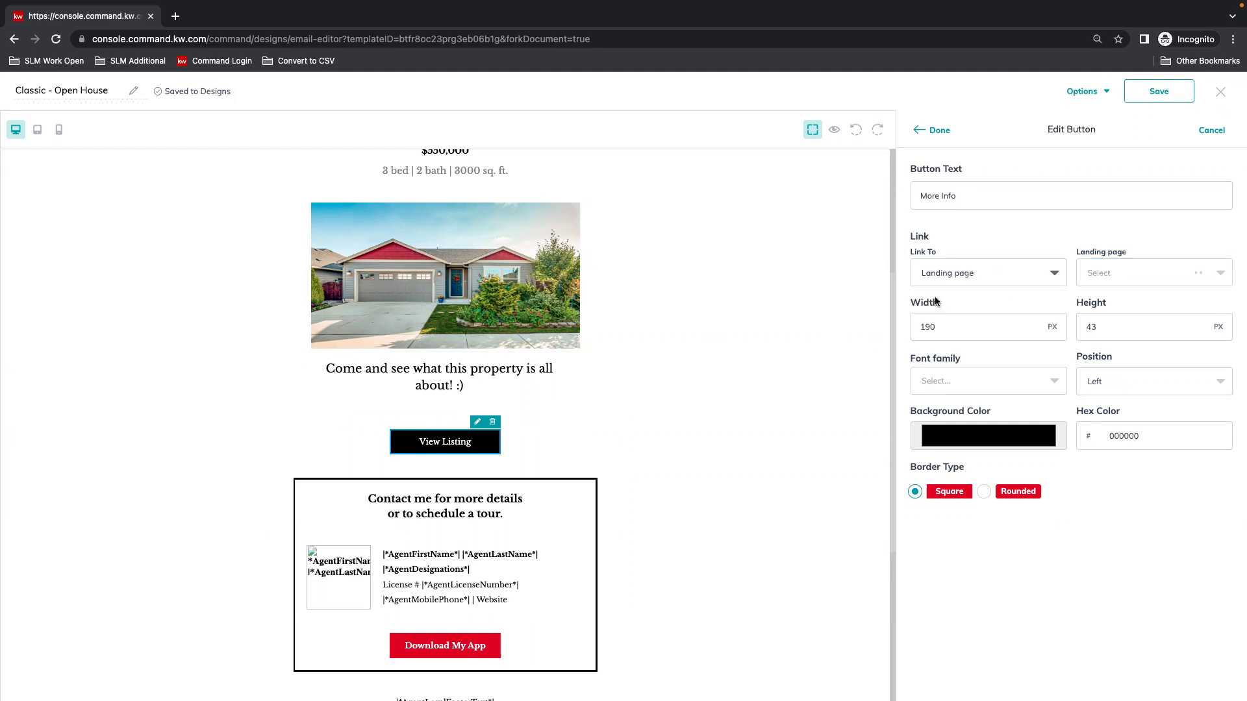
click(1160, 273)
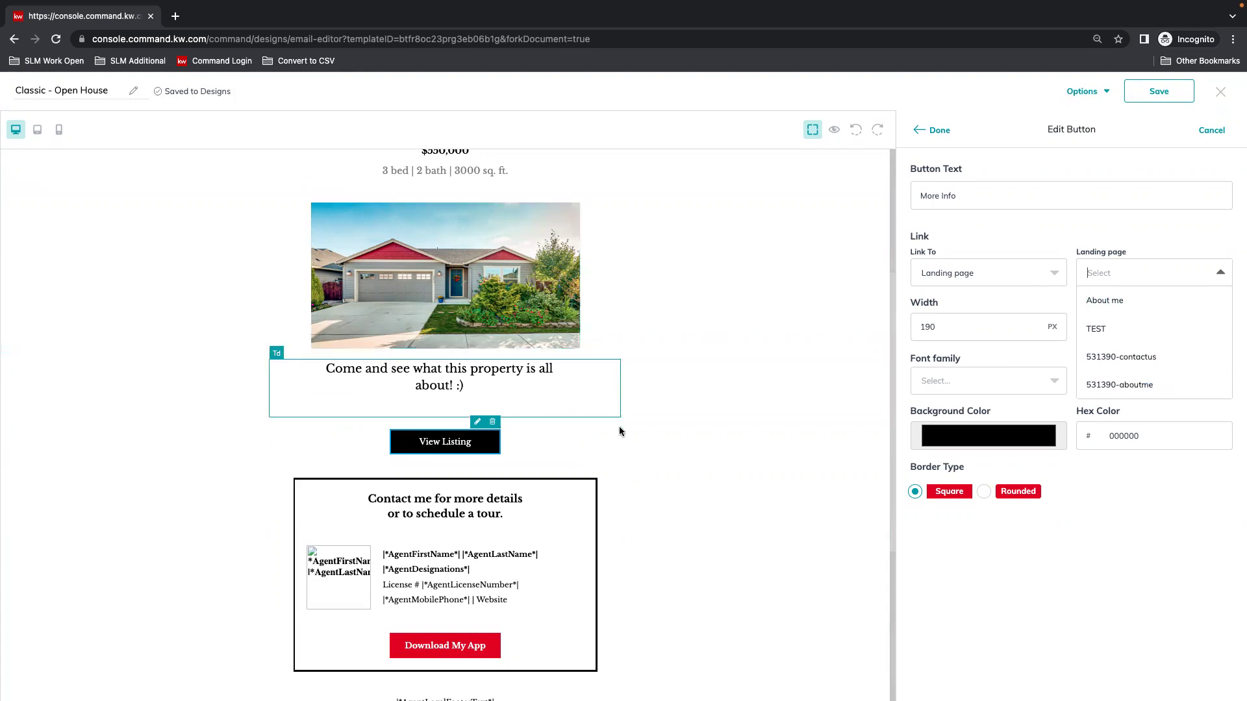
click(1136, 298)
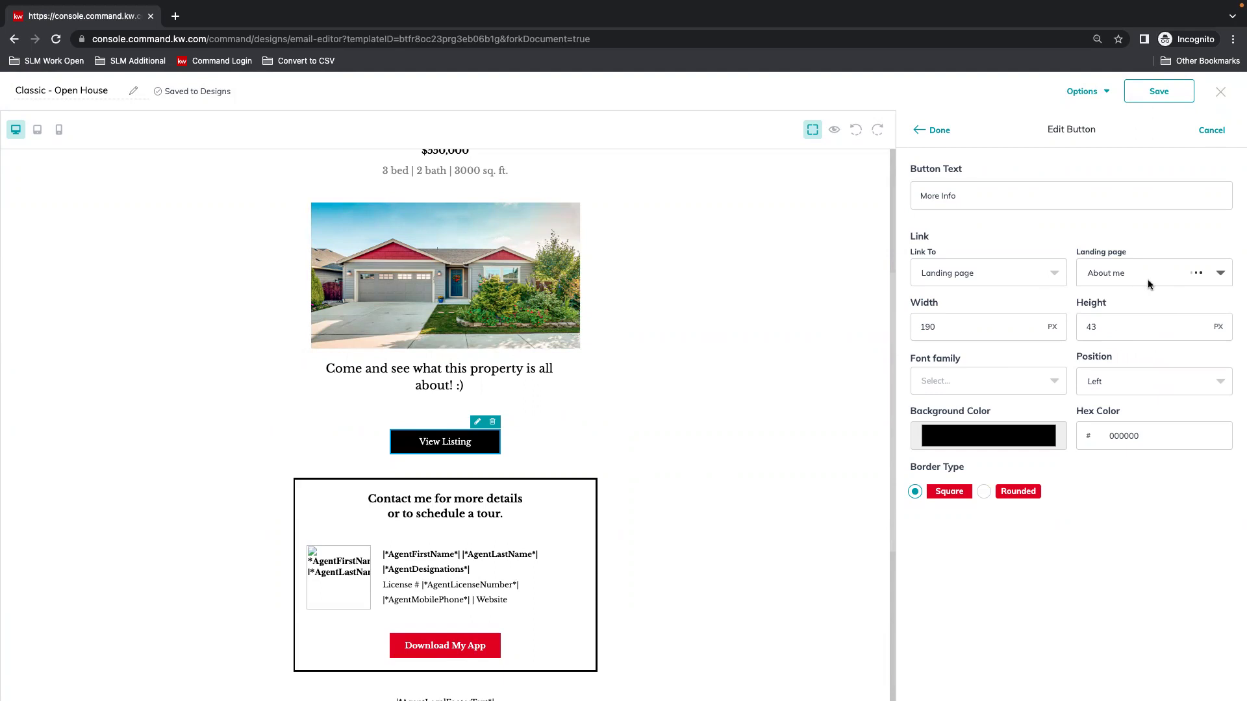
Set the button width to 250 px.
click(967, 324)
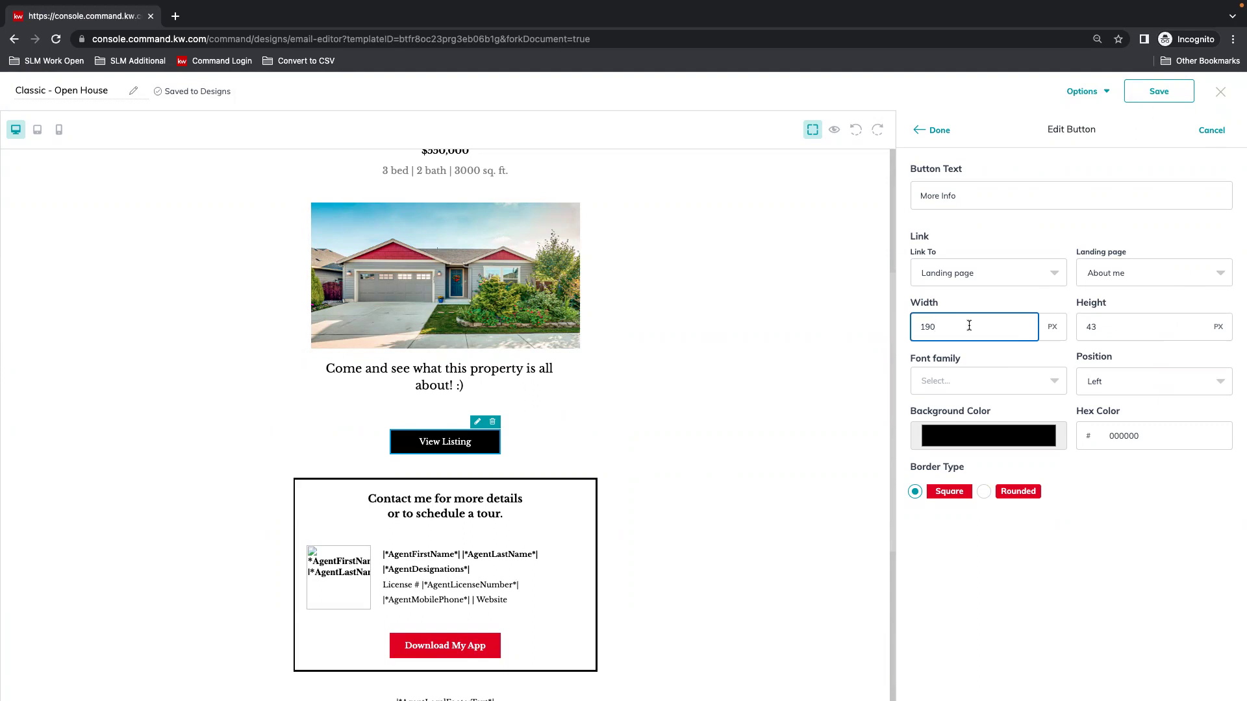
key(BackSpace)
text(250)
key(Tab)
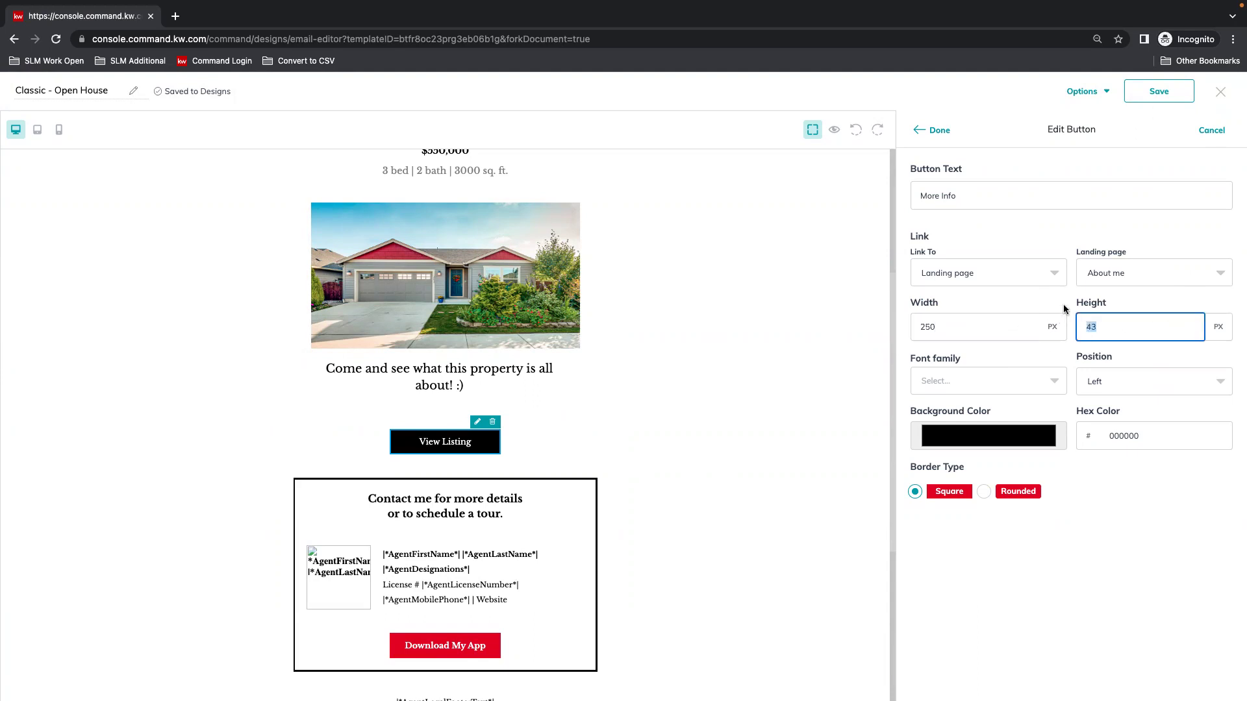
Change the More Info button's height from 100 to 40 px.
text(100)
click(942, 135)
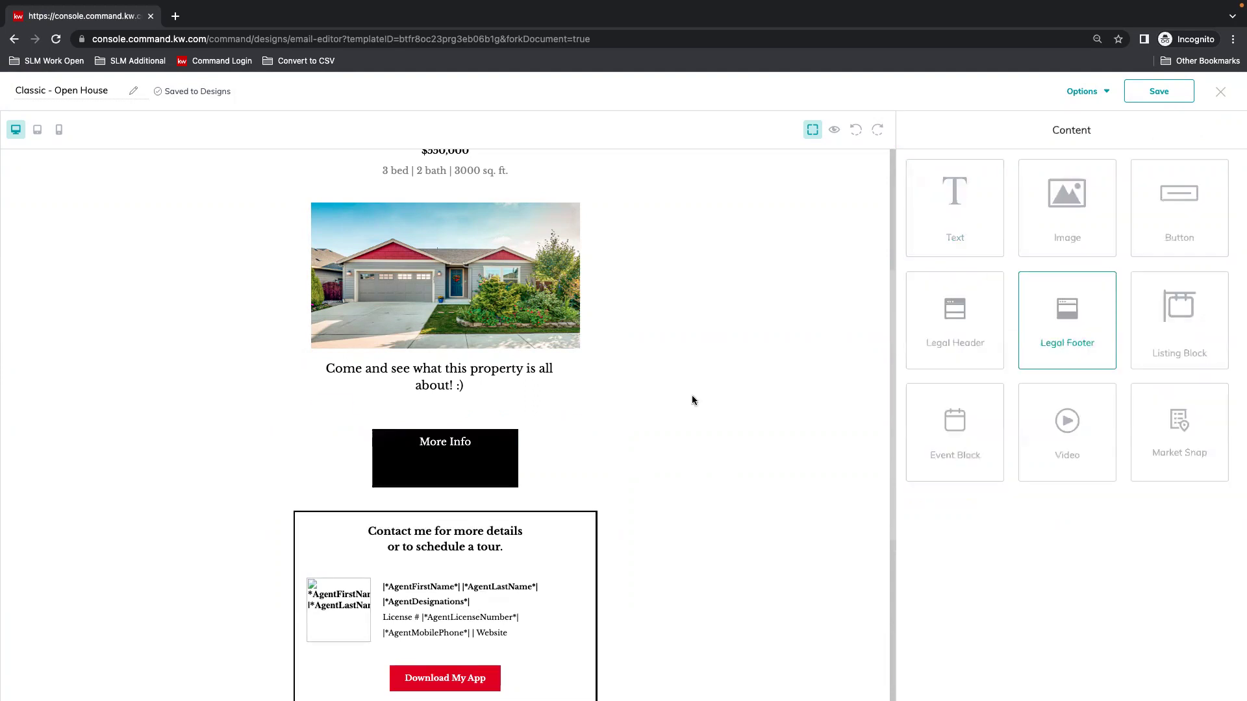
click(494, 422)
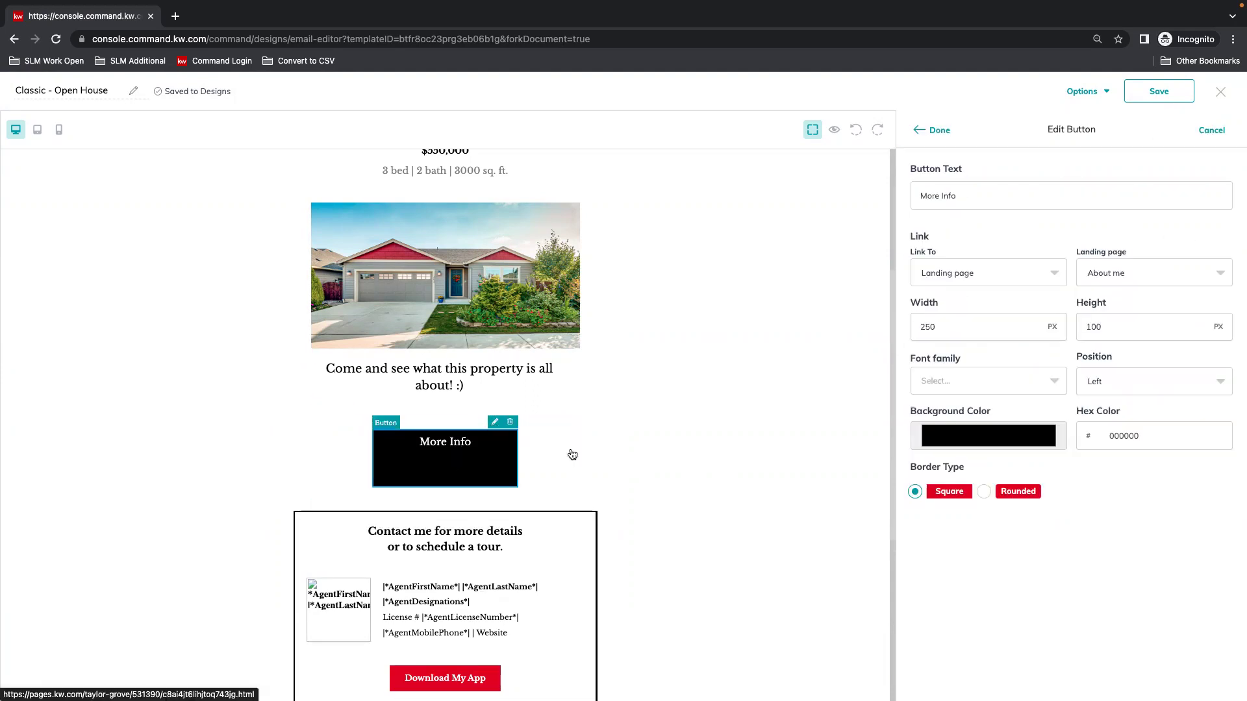
double_click(1104, 325)
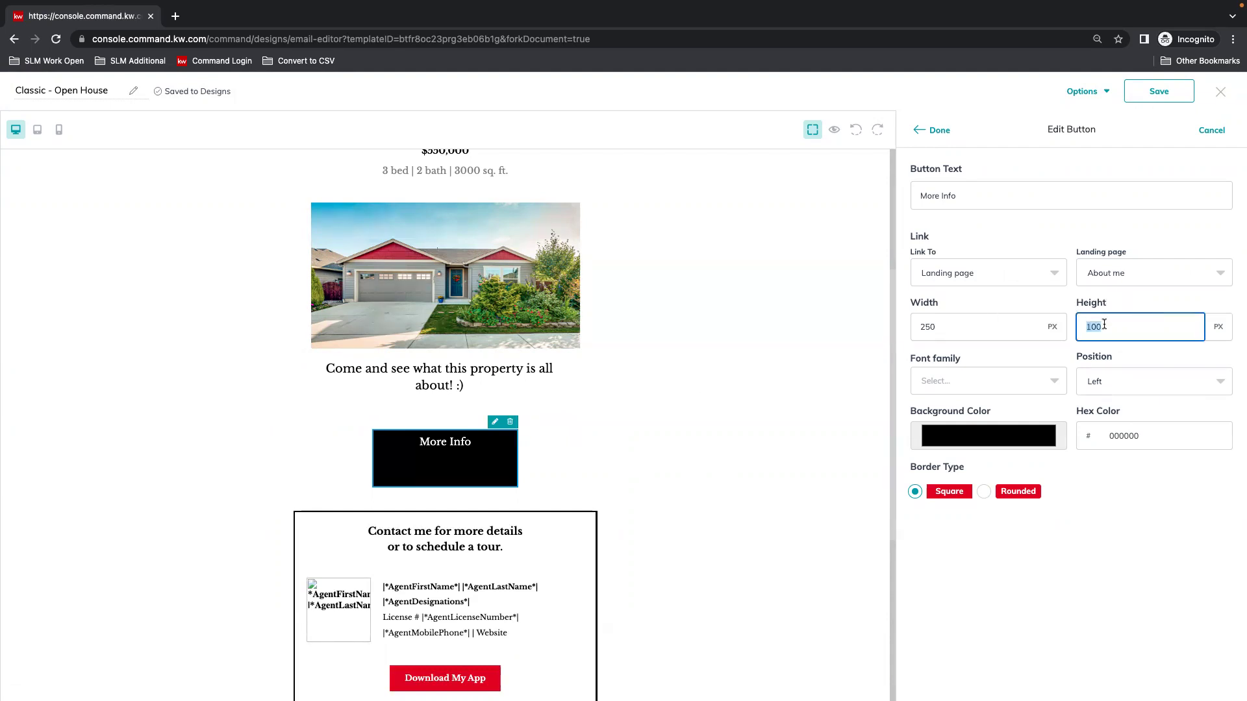
text(40)
click(929, 129)
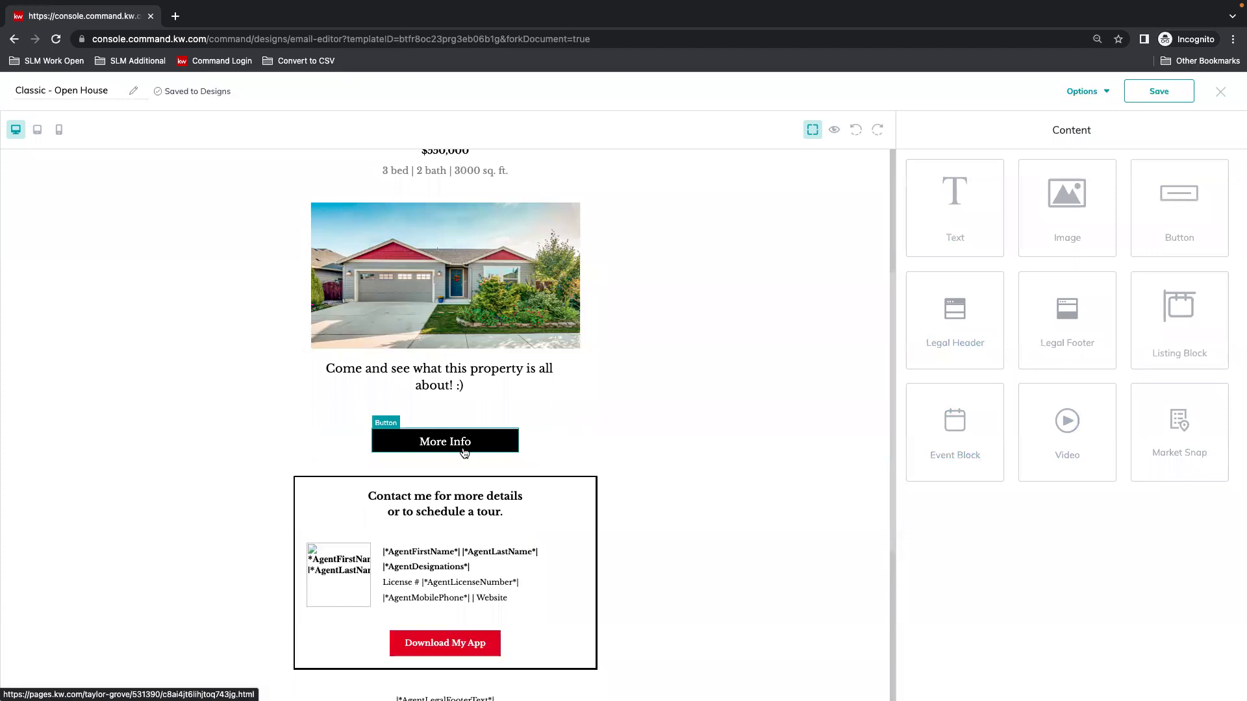
Give the More Info button the Rounded border type with a border radius of 20.
click(495, 422)
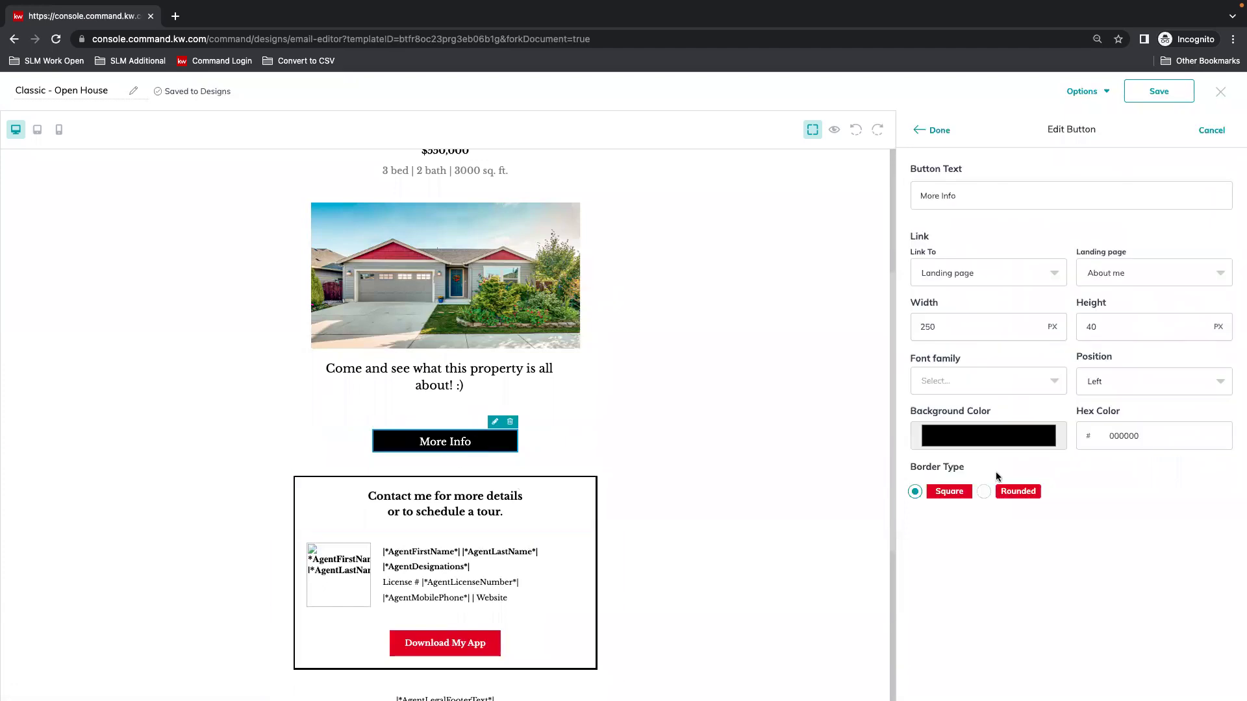
click(915, 492)
click(1044, 383)
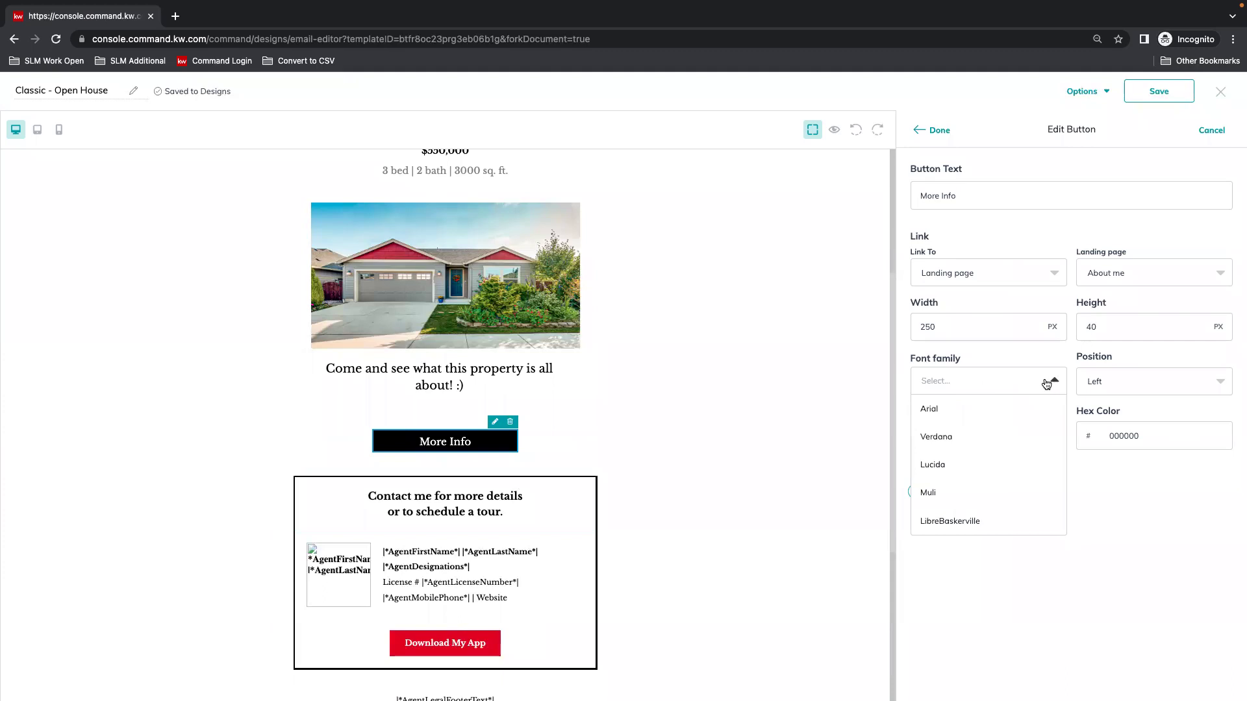
click(1047, 383)
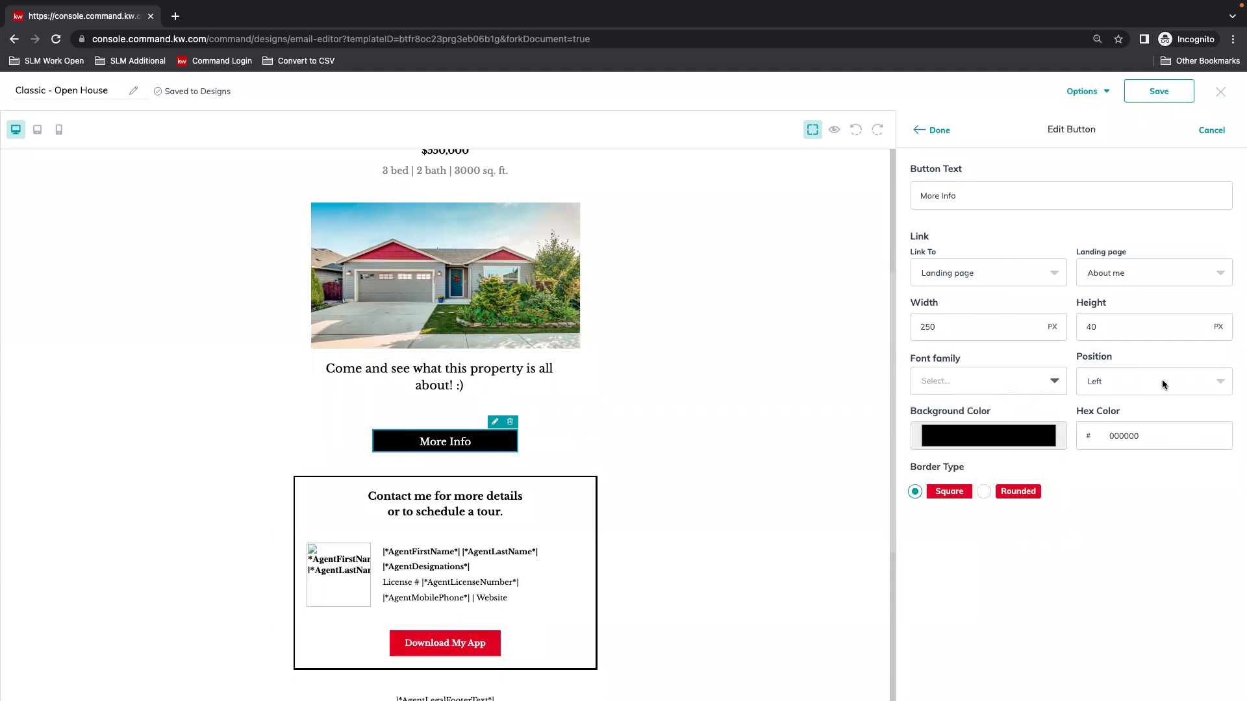
click(986, 495)
click(1158, 492)
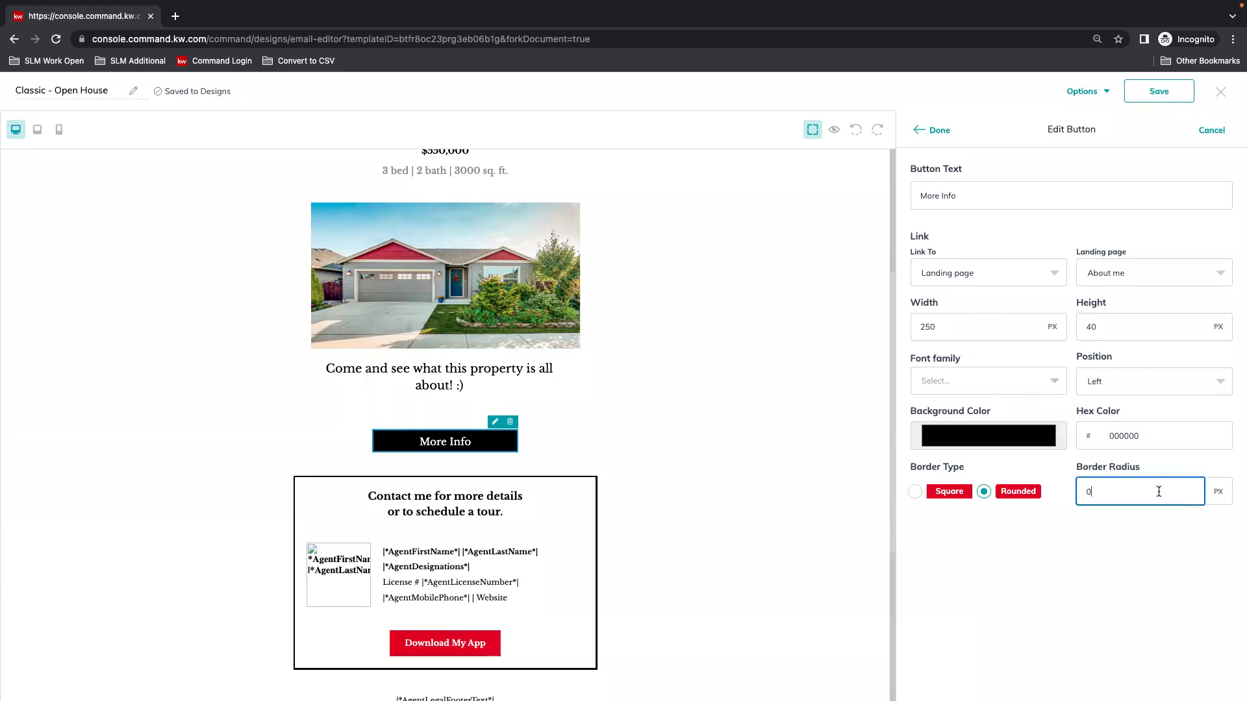
drag(1158, 492, 1084, 482)
text(20)
click(933, 130)
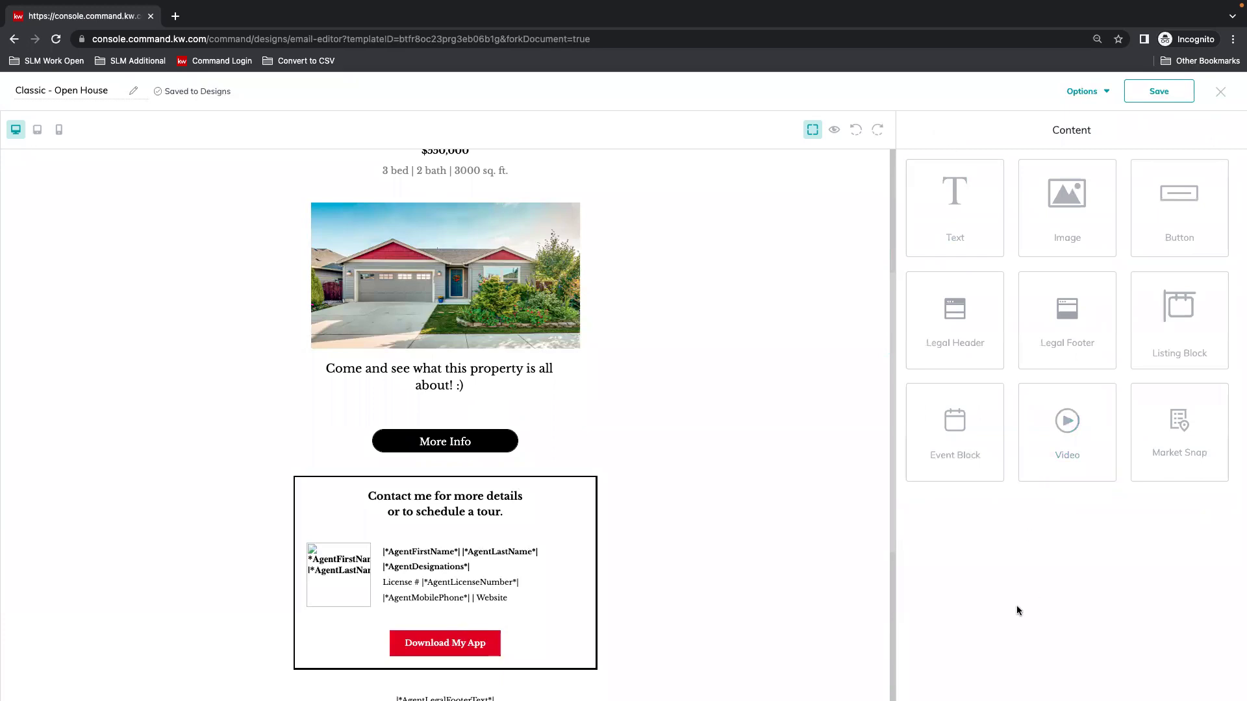
Check the Website link in the phone and website contact line, then apply the text edit.
scroll(805, 610, down, 1)
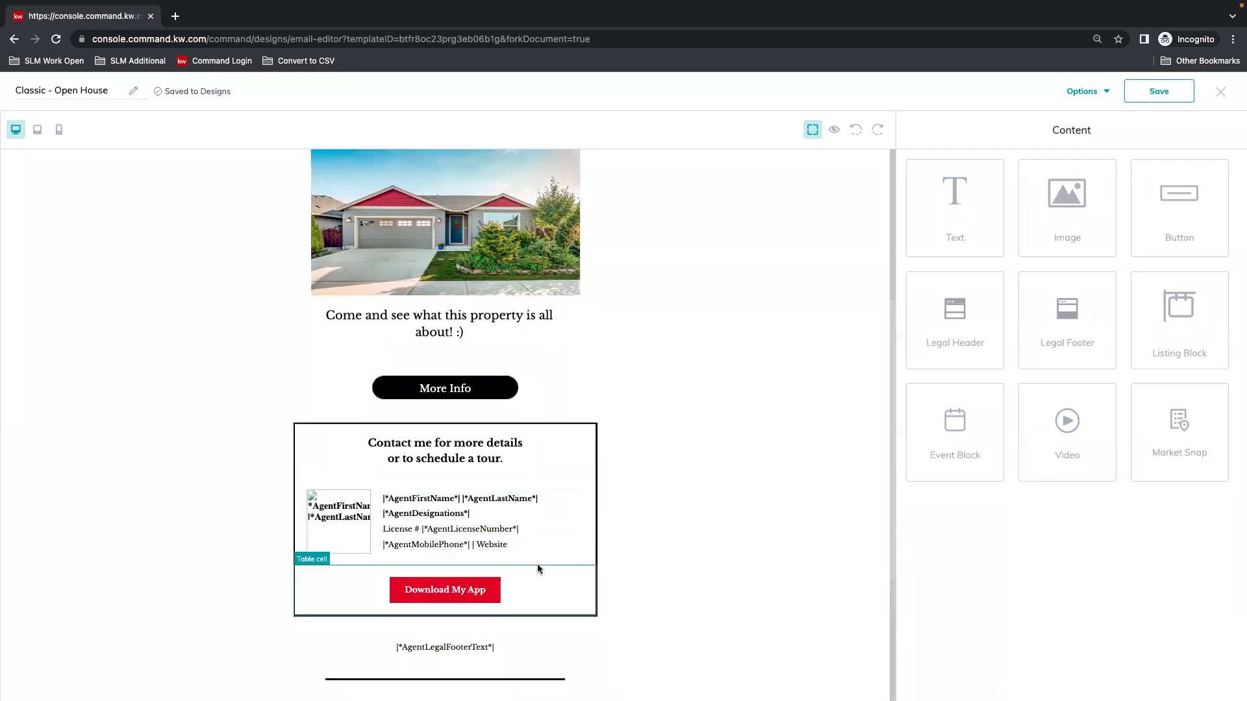
click(487, 550)
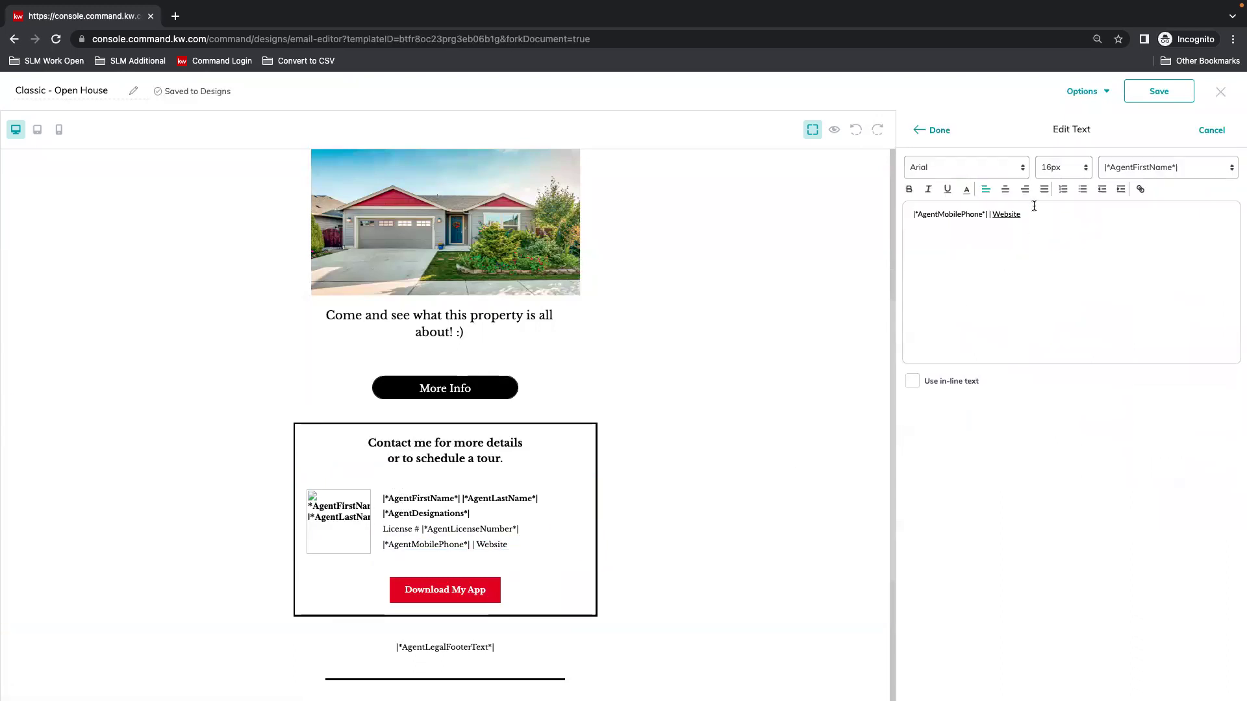
click(1011, 215)
drag(1020, 214, 995, 214)
click(1007, 215)
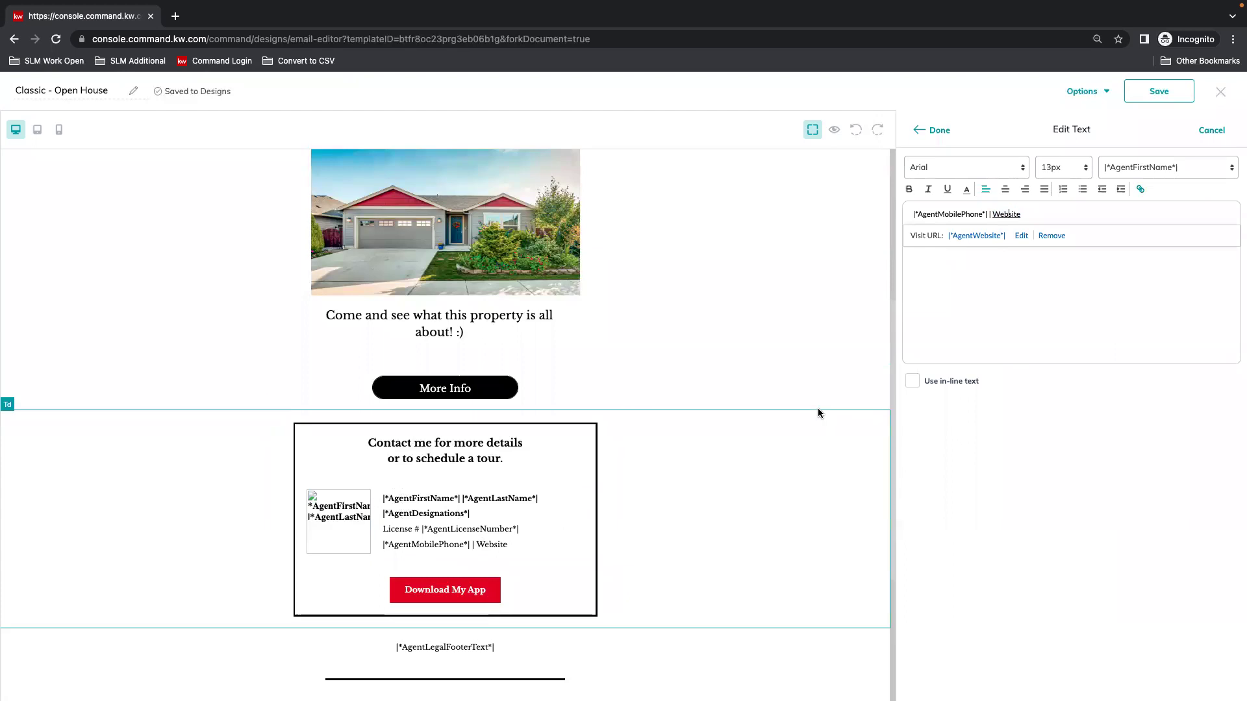
click(930, 132)
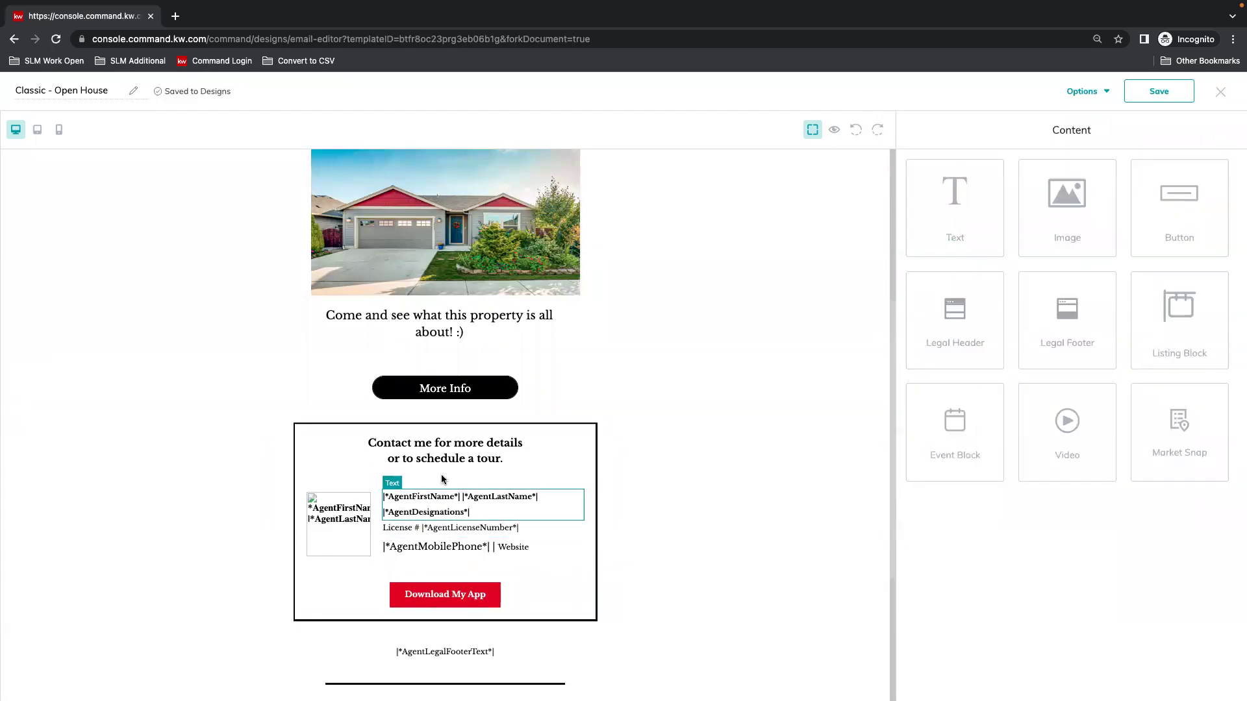
scroll(551, 584, down, 2)
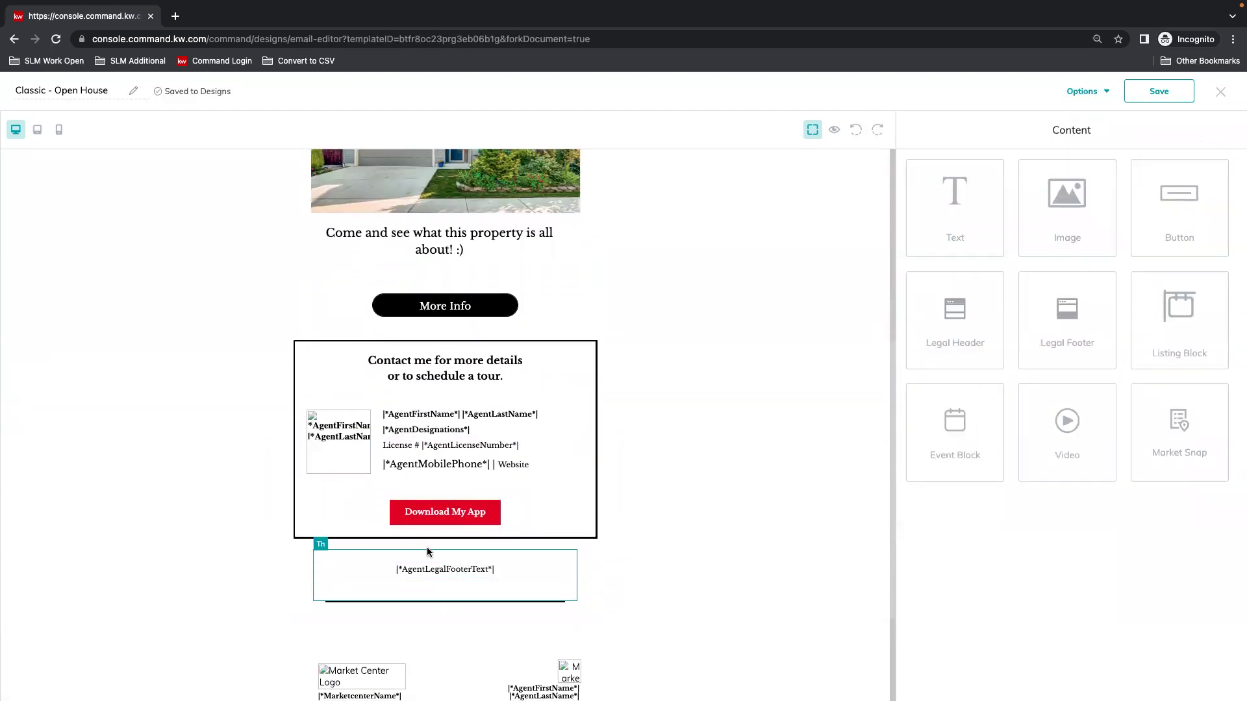
scroll(611, 614, down, 2)
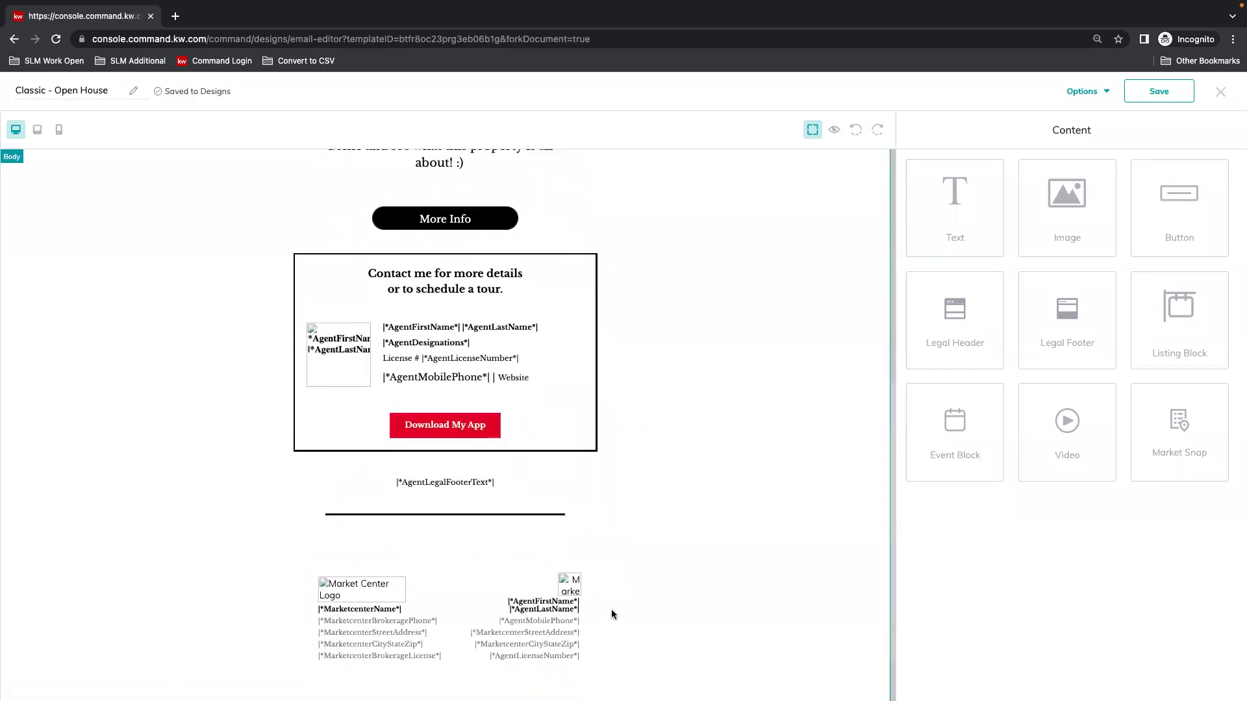
scroll(683, 503, up, 10)
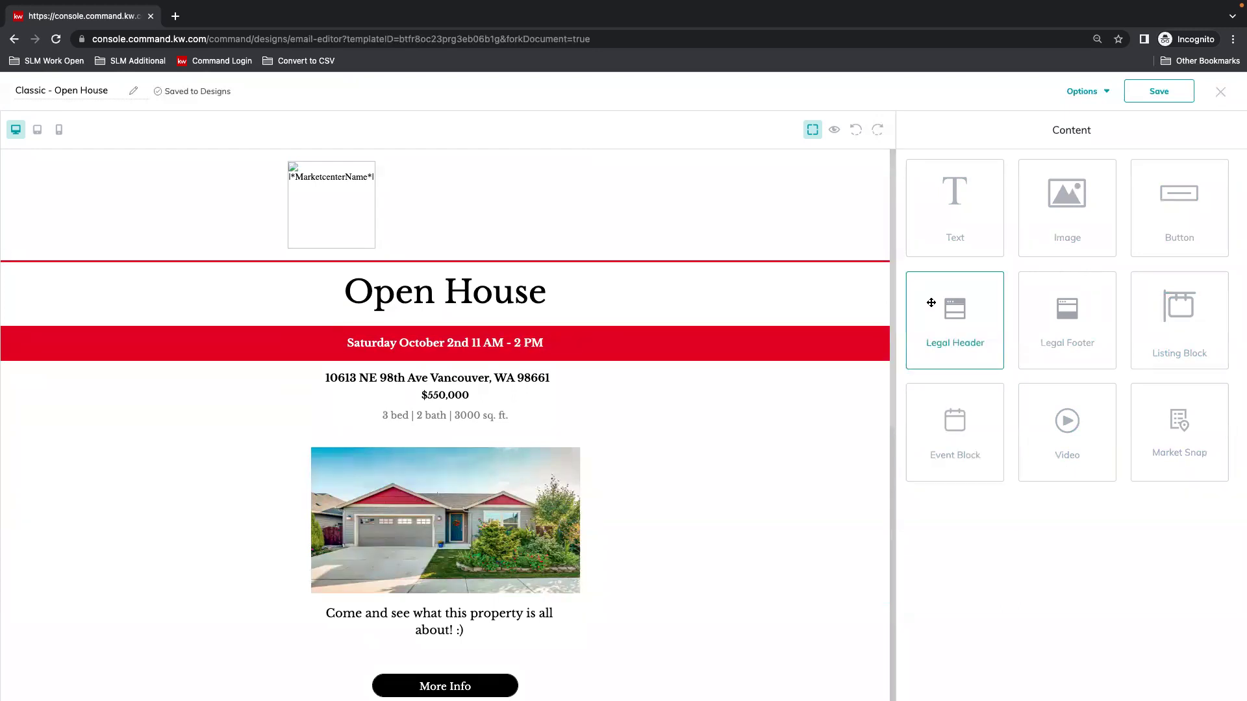
Save the design and rename it from 'Classic - Open House' to '98th Ave - Open House'.
click(1162, 93)
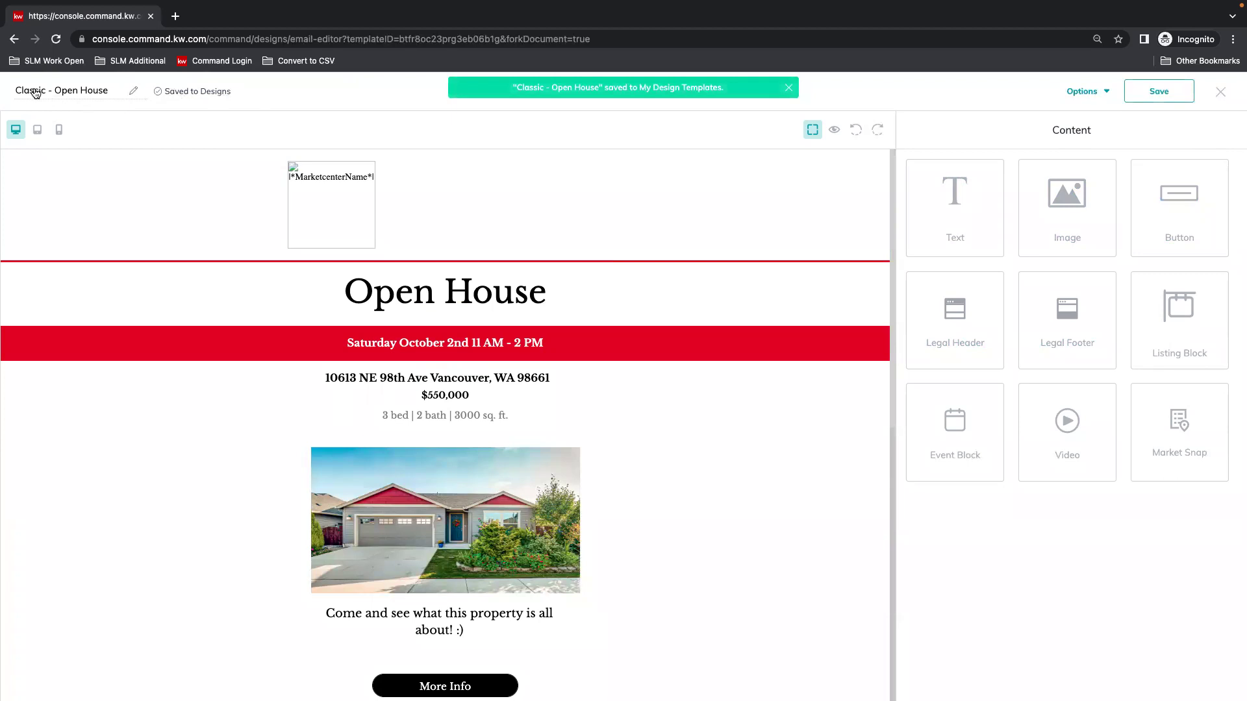
click(46, 96)
double_click(44, 98)
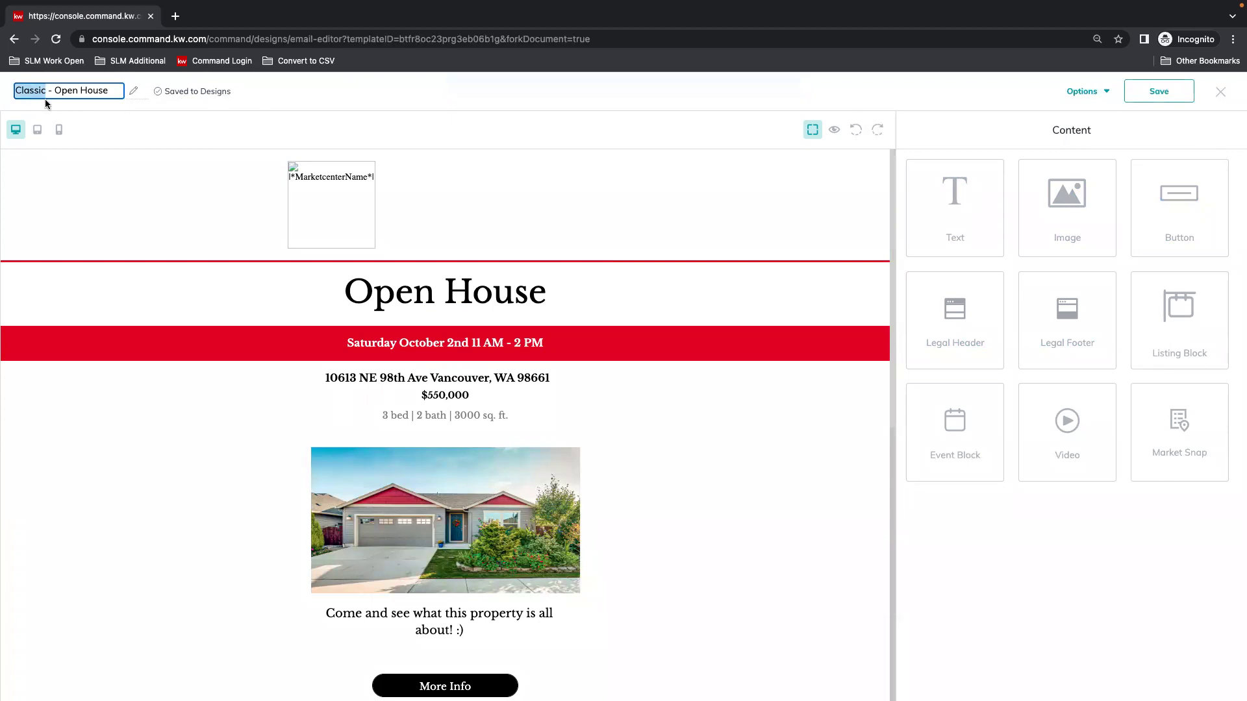
text(98th Ave)
click(263, 96)
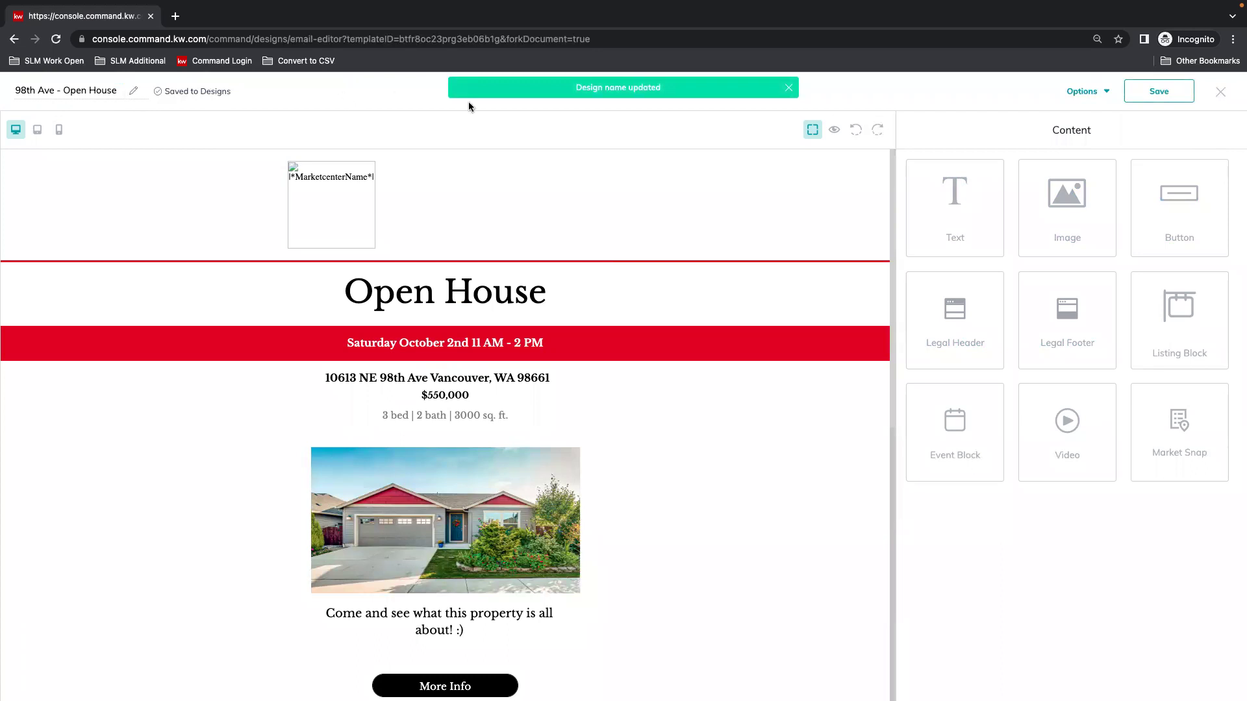
Save changes when exiting the editor and preview the finished Open House email.
click(1220, 91)
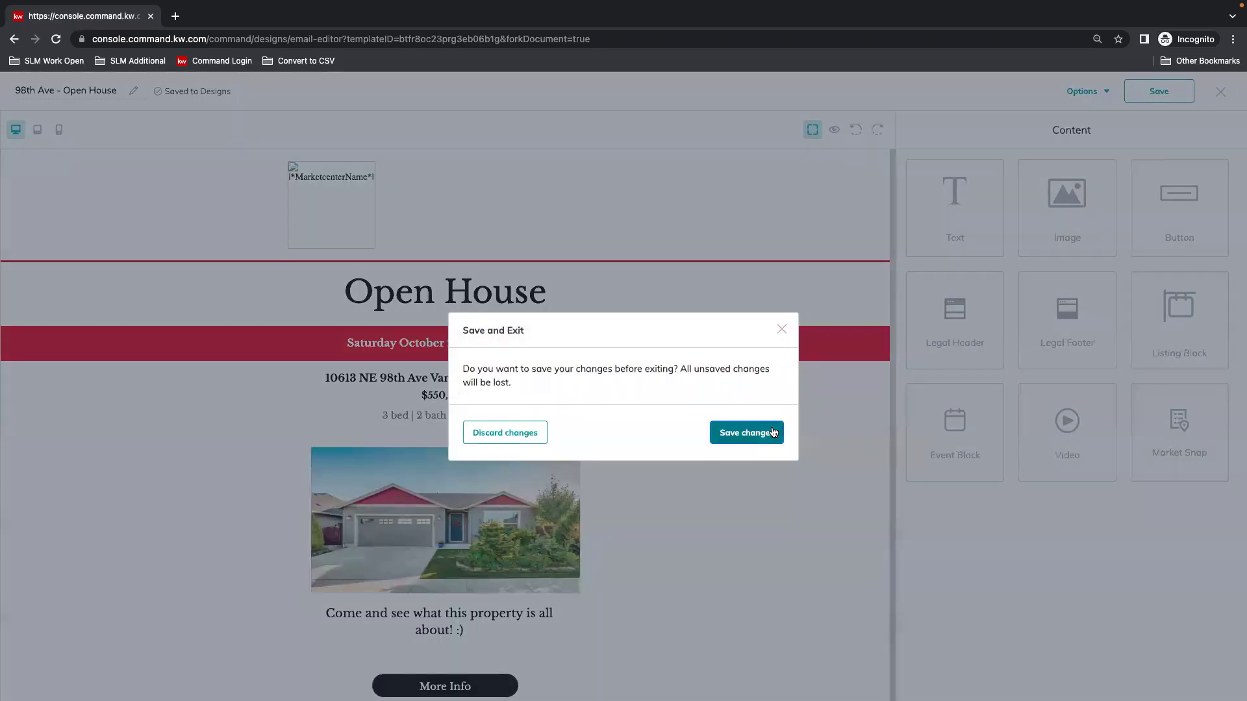
click(773, 433)
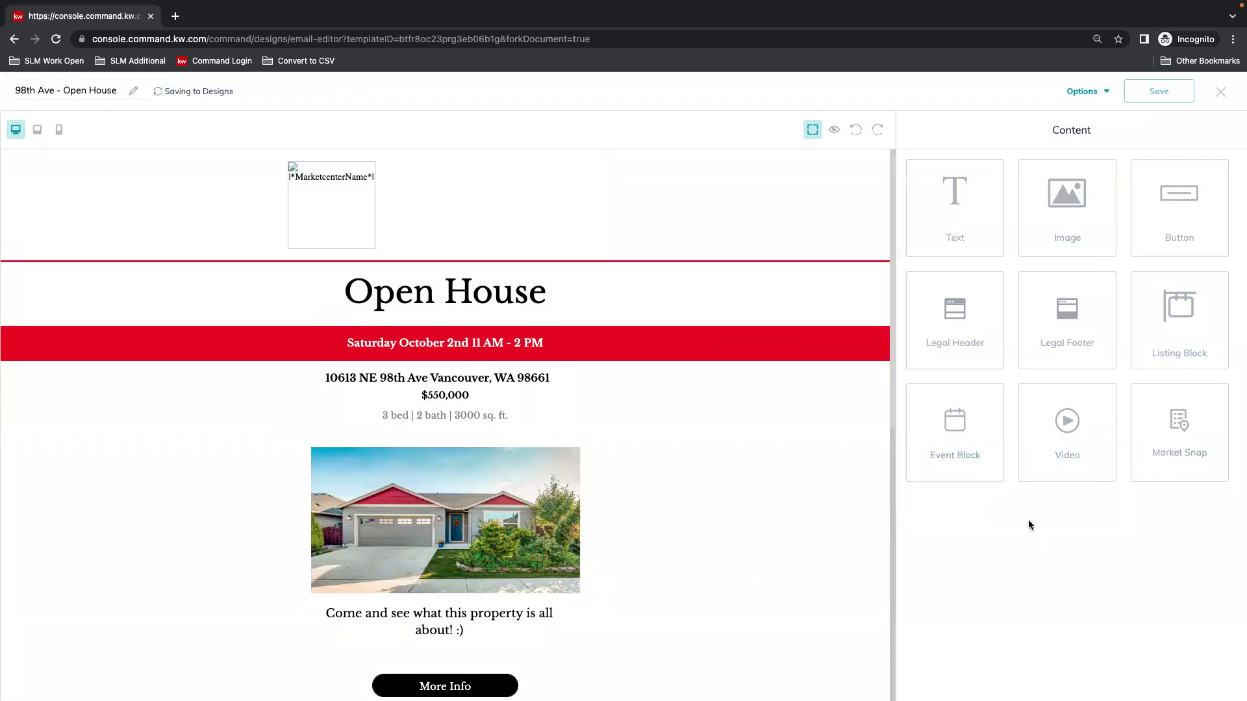
click(1221, 91)
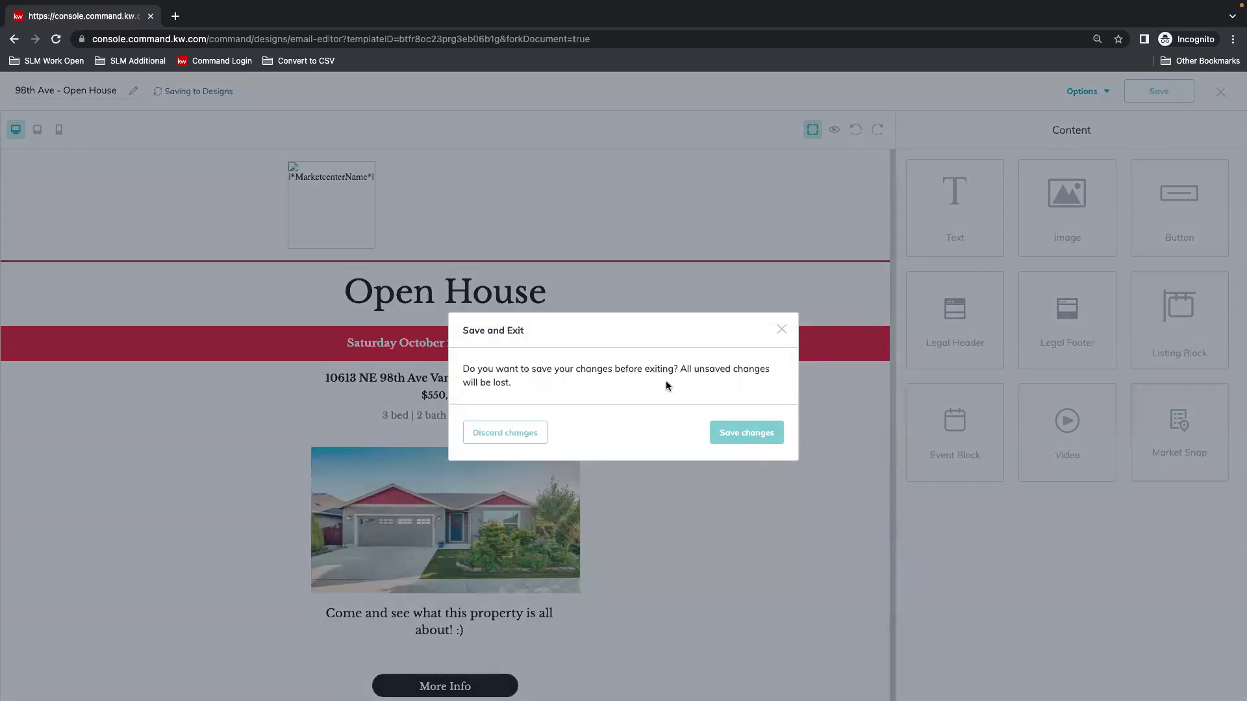
click(781, 329)
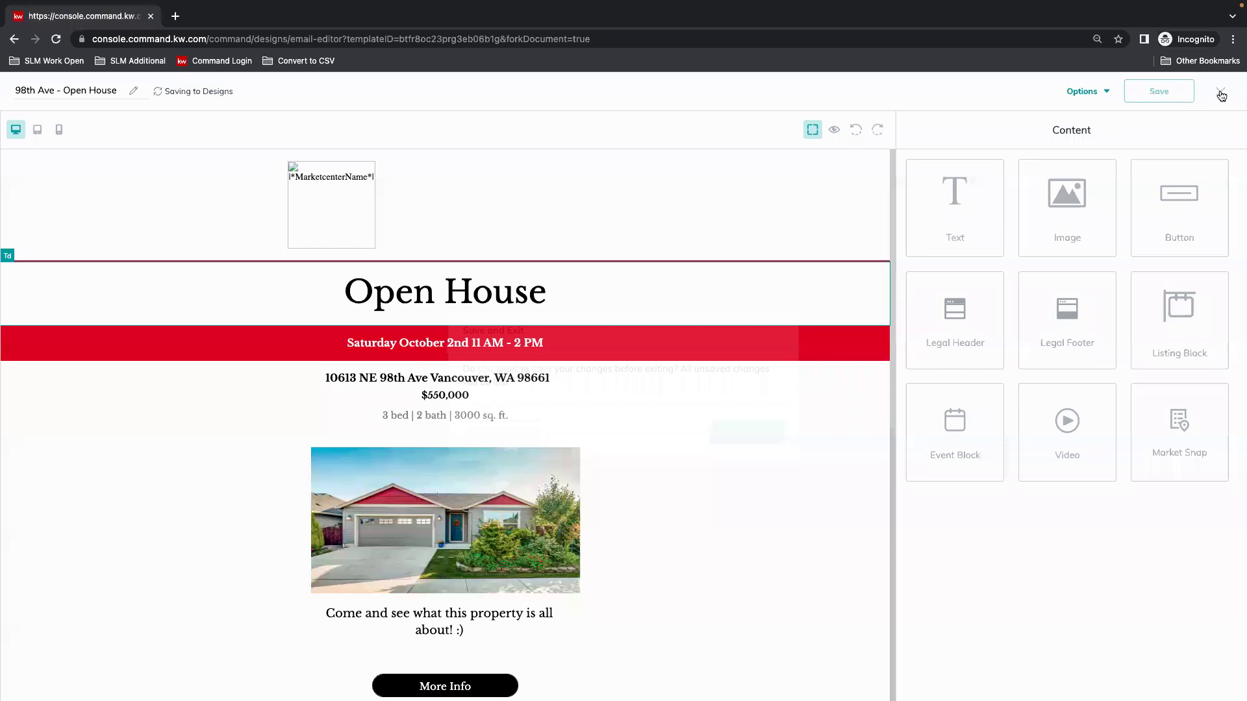
click(1082, 91)
click(1101, 139)
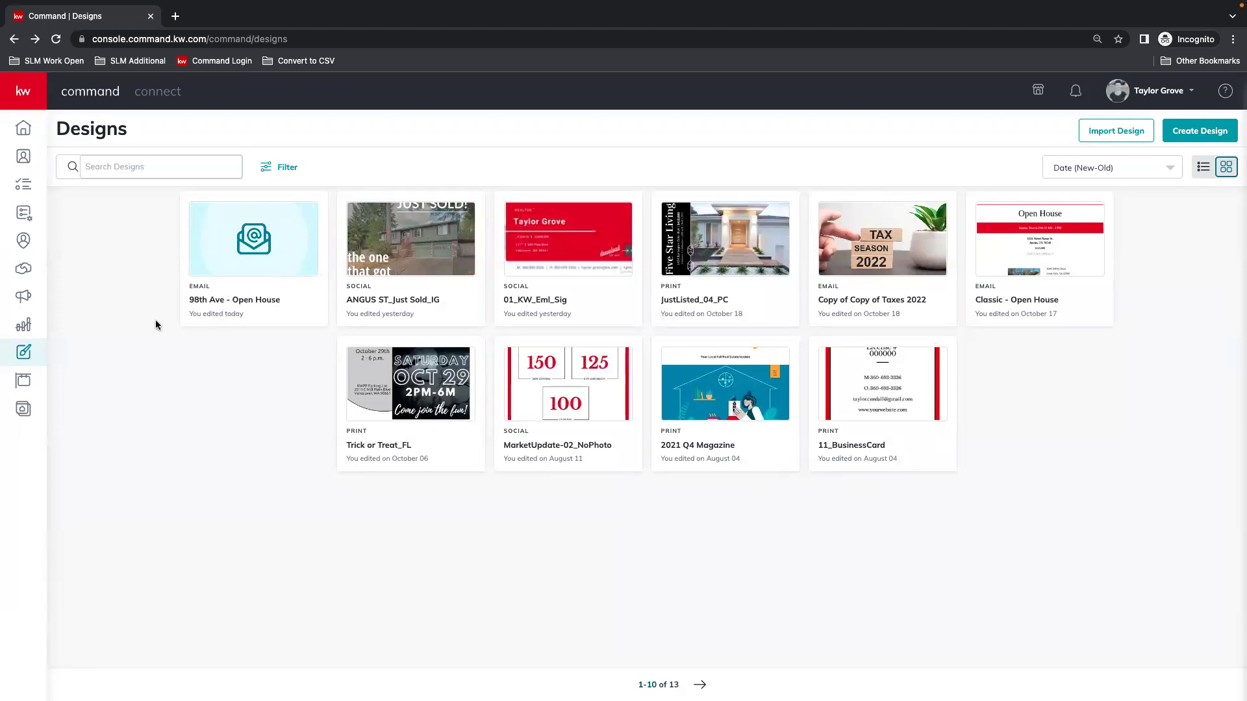
Create an Email campaign named '98th Ave - Open House' with the Advertise Listing goal.
click(24, 298)
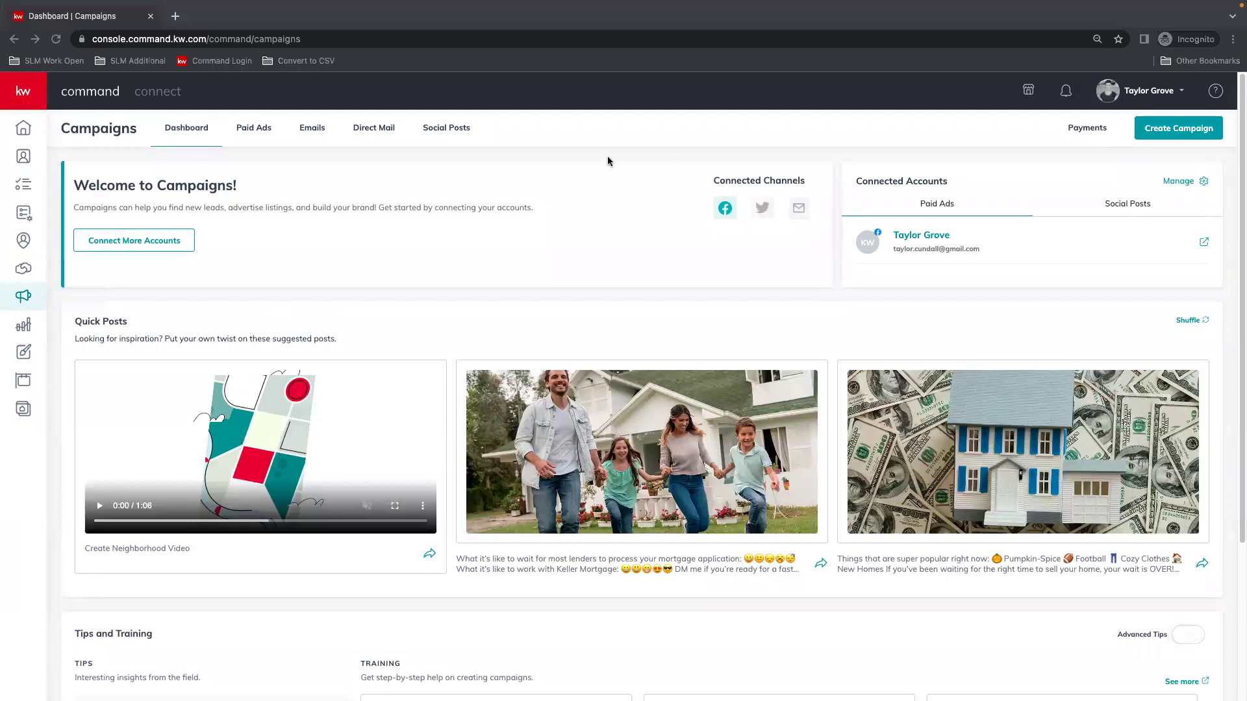
click(1190, 131)
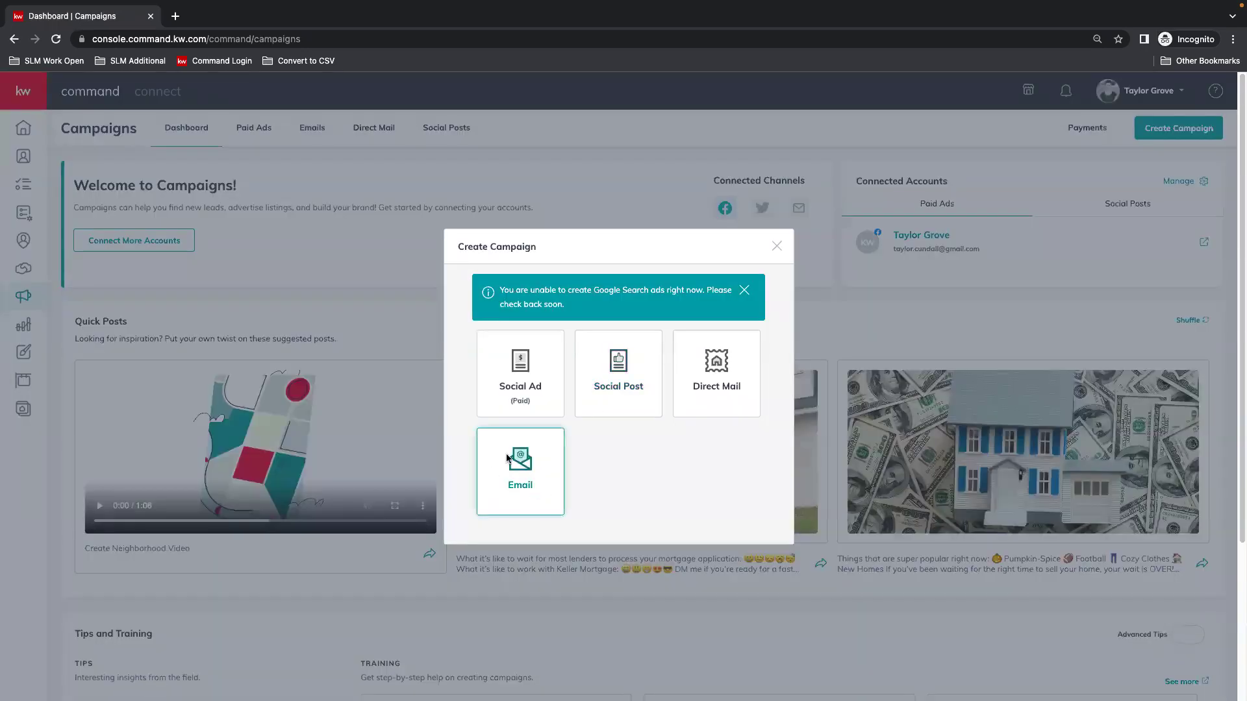
click(521, 478)
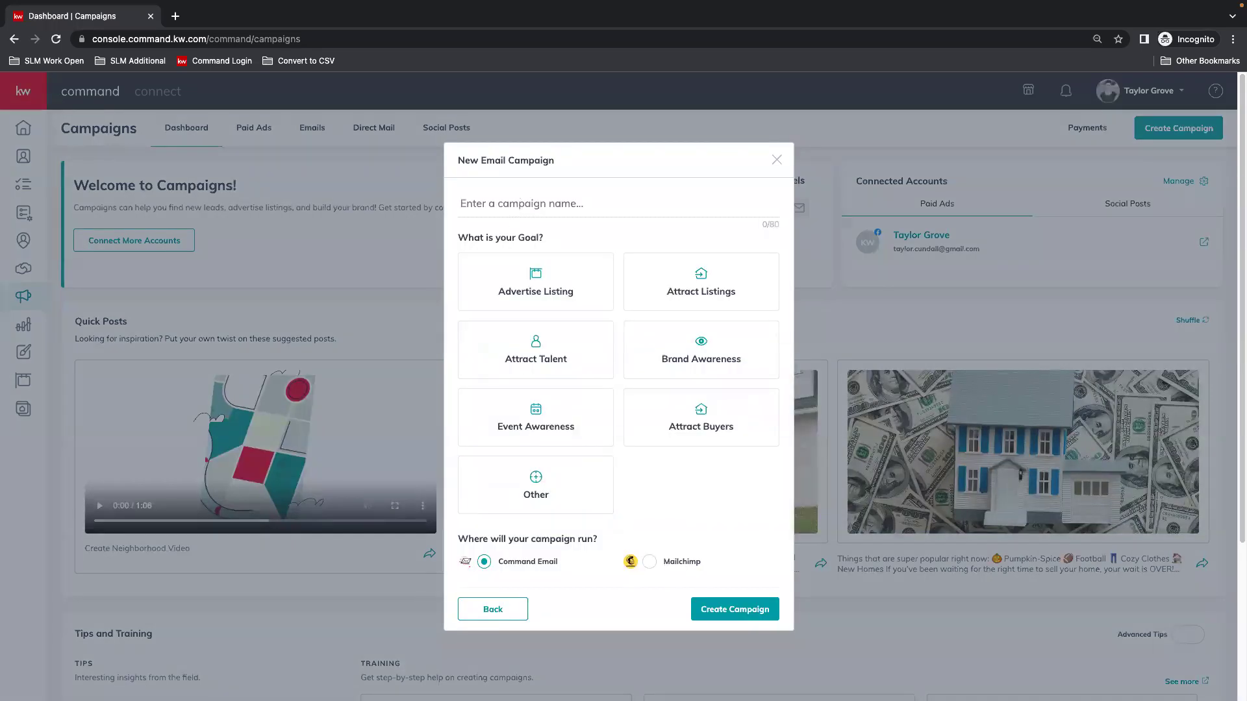
text(98th Ave - Open House)
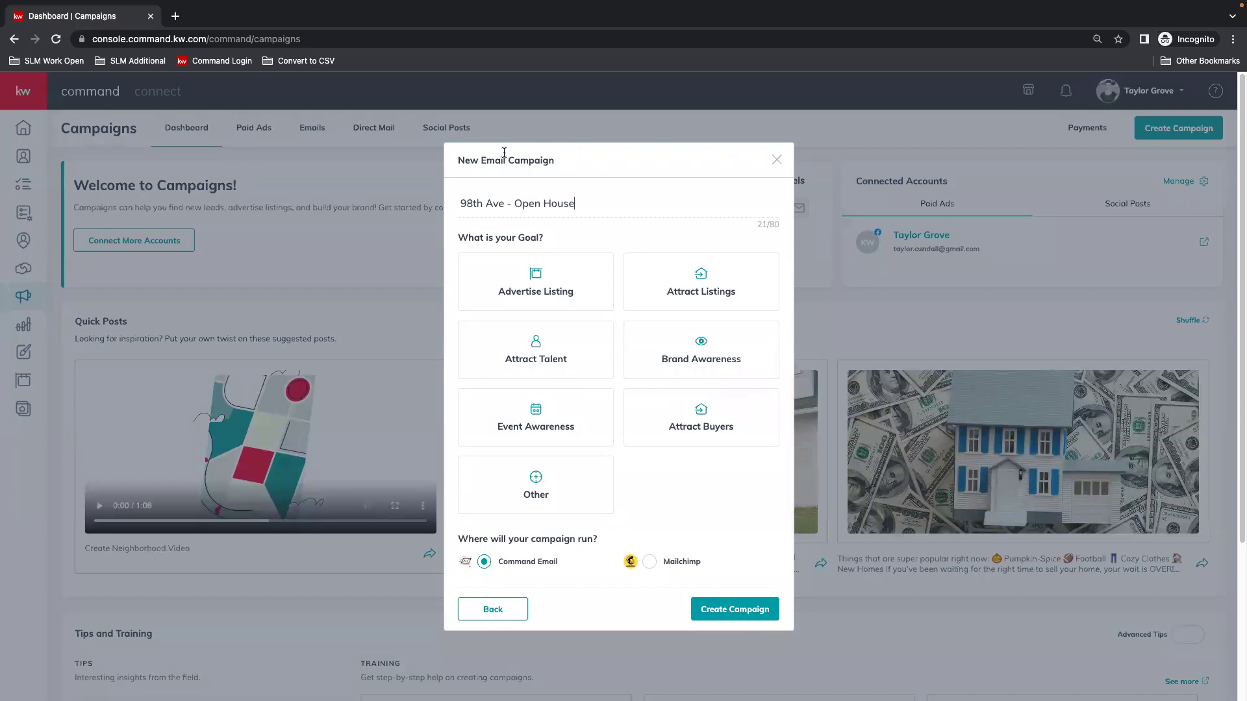
click(563, 278)
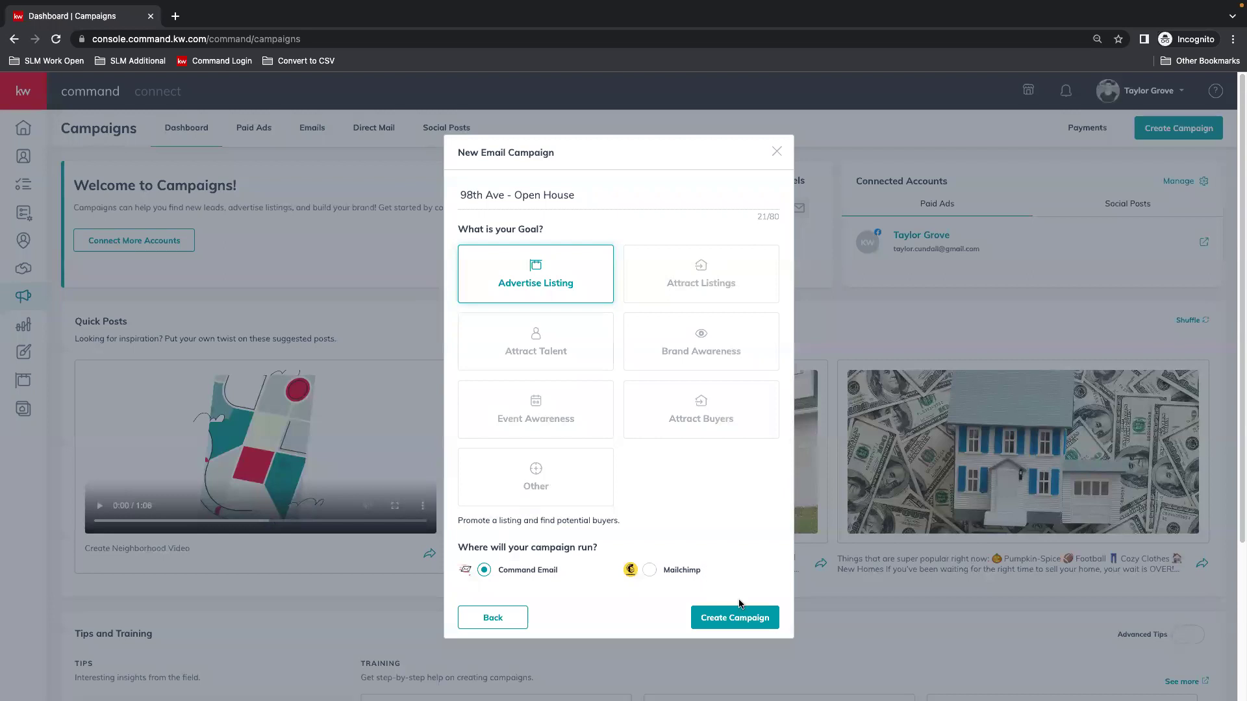
click(747, 618)
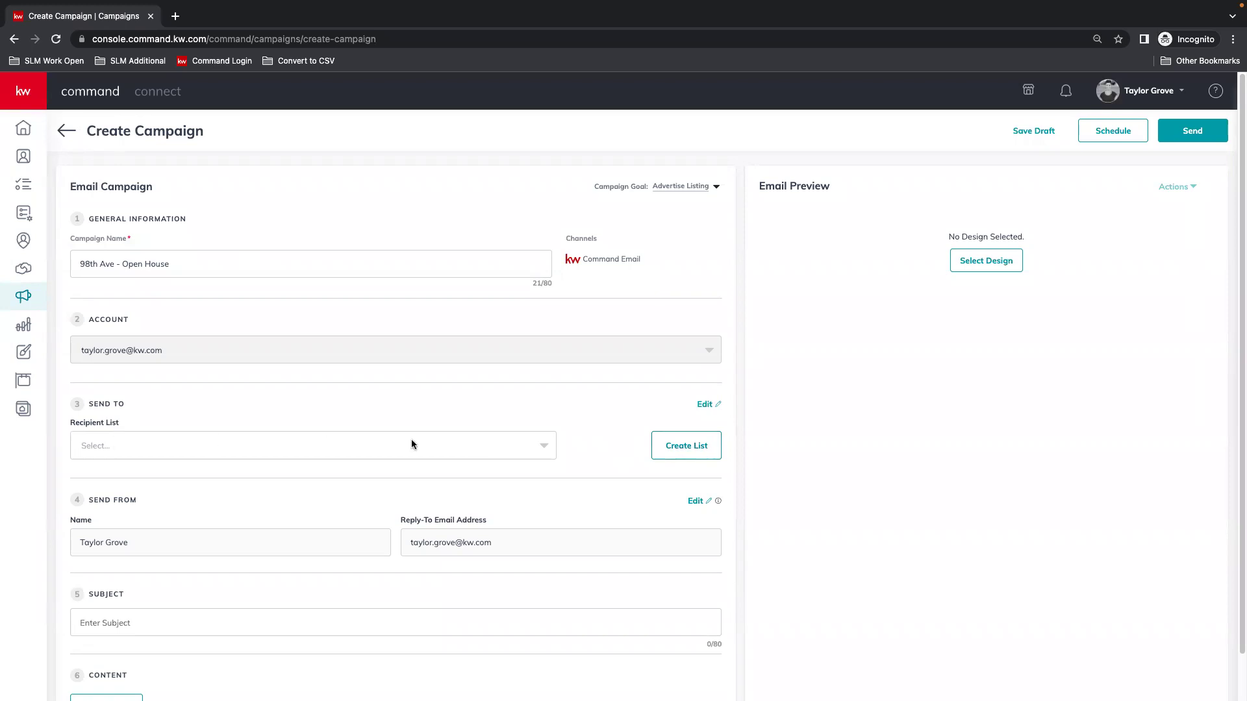
Start a new recipient list named 'Taylors New Contacts', filtered by the agent's contacts tag.
click(544, 447)
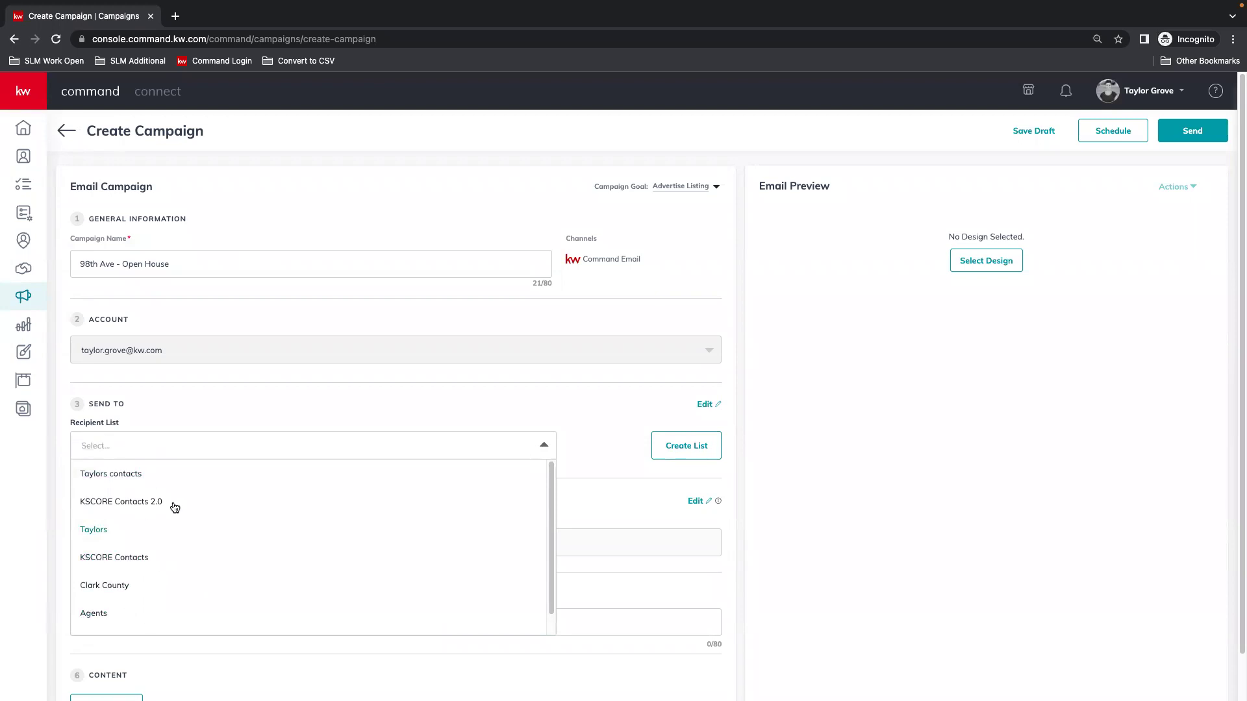
click(120, 473)
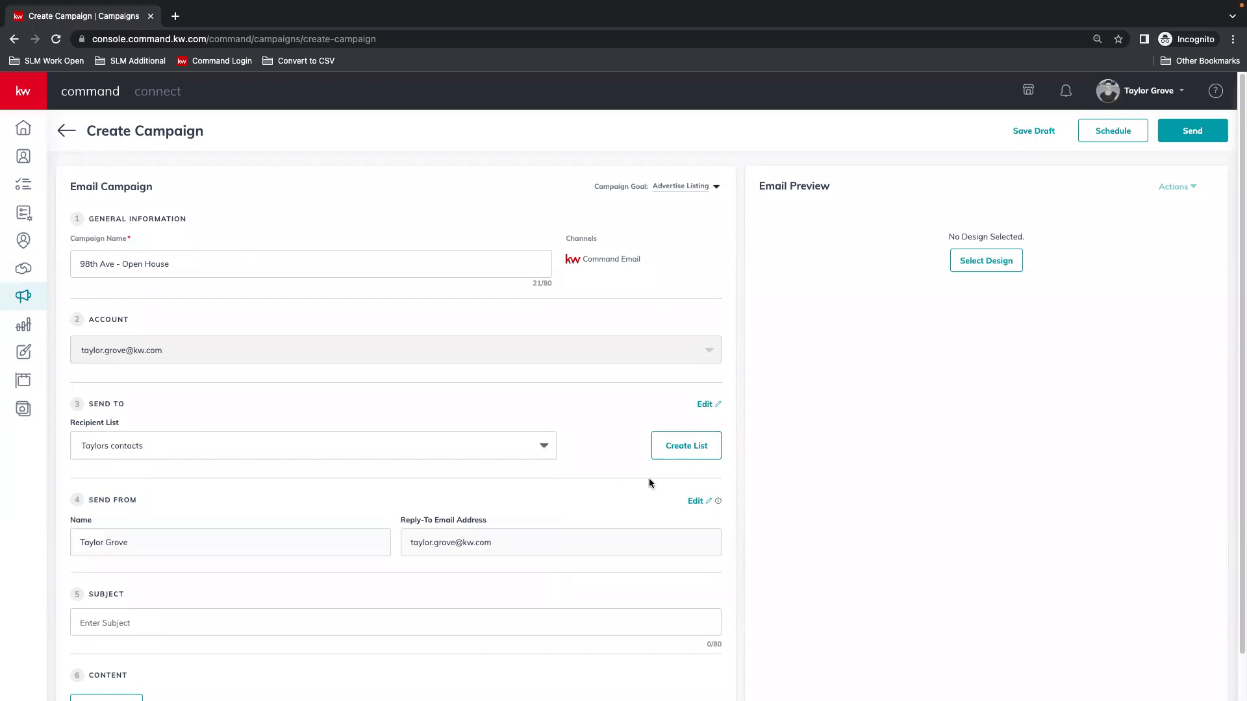
click(693, 447)
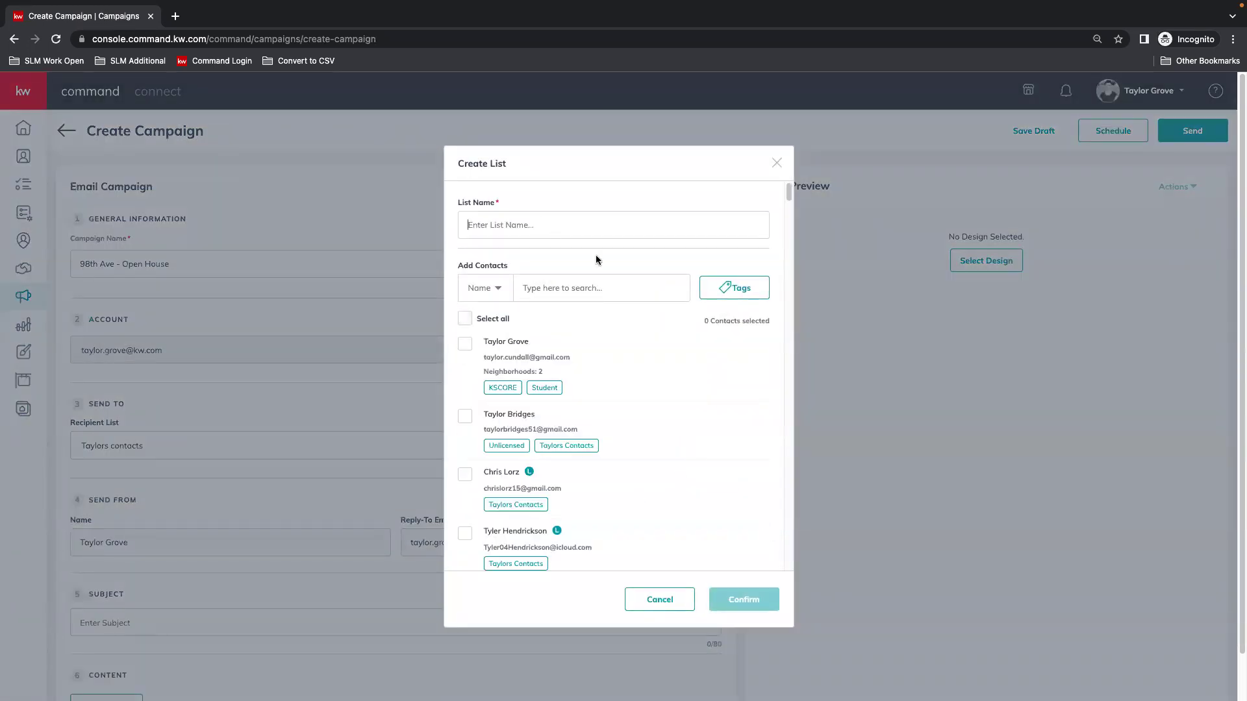
text(Taylors New Contacts)
click(733, 287)
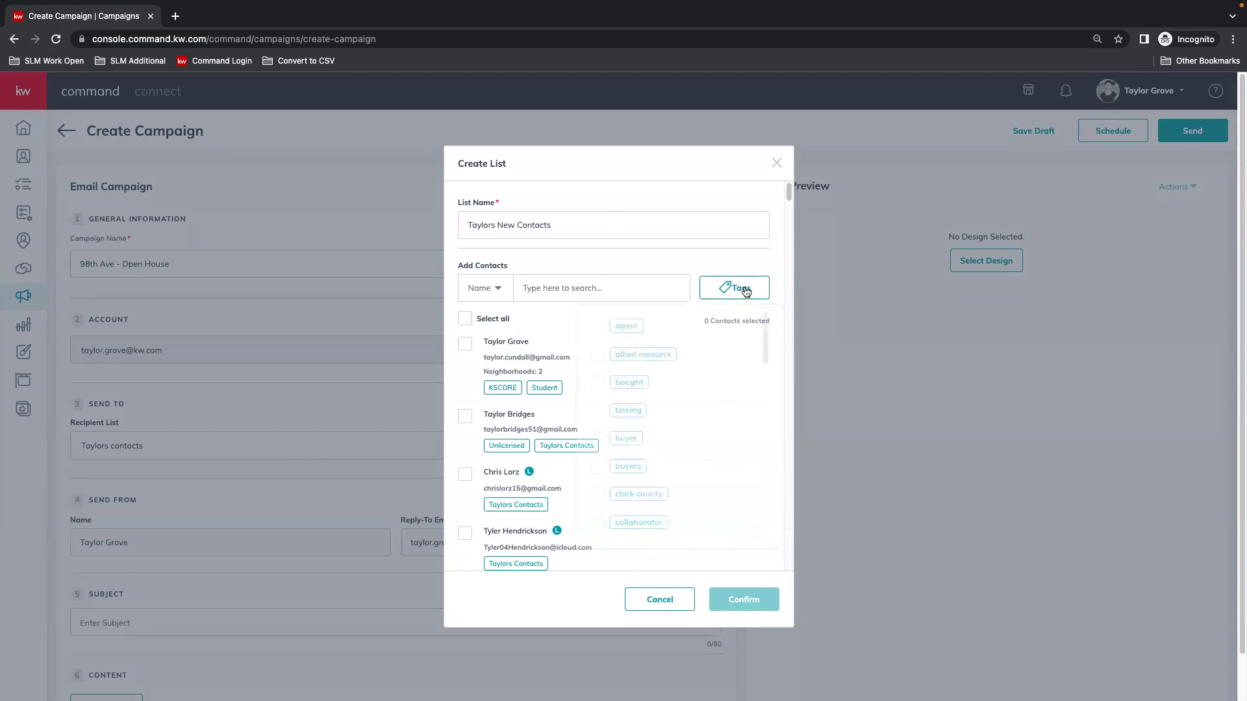
scroll(742, 378, down, 3)
scroll(625, 518, down, 10)
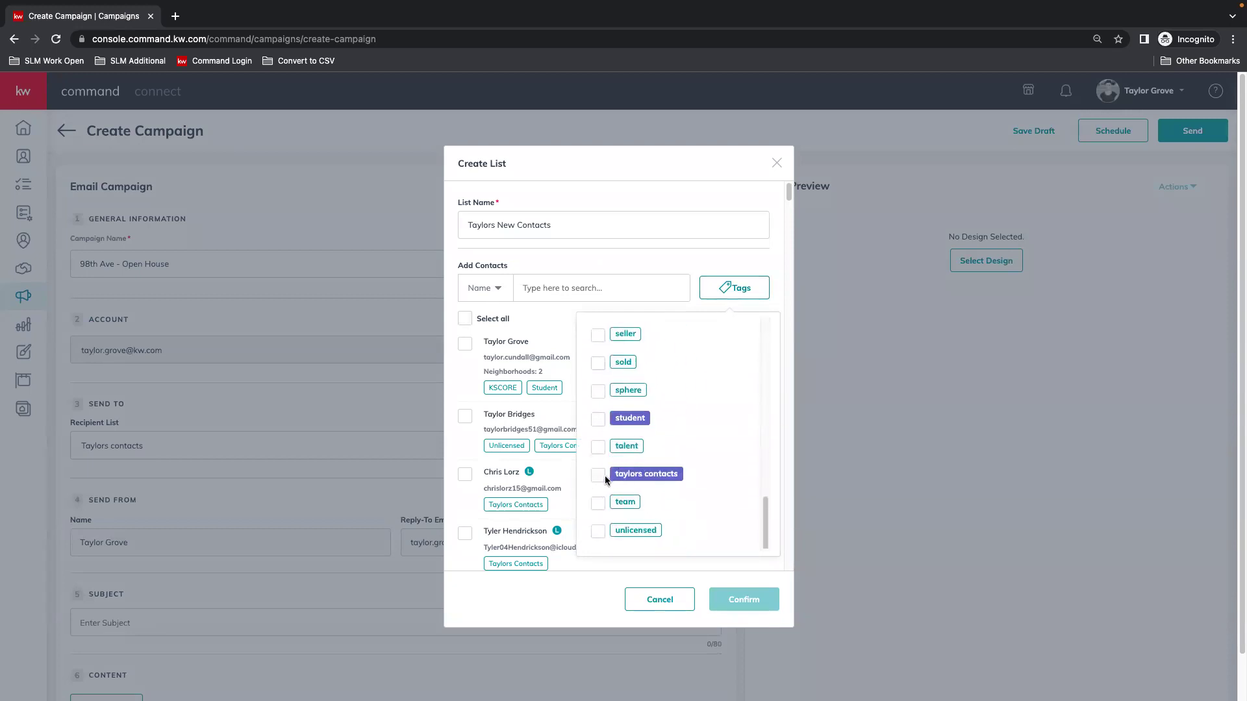
click(605, 476)
click(684, 256)
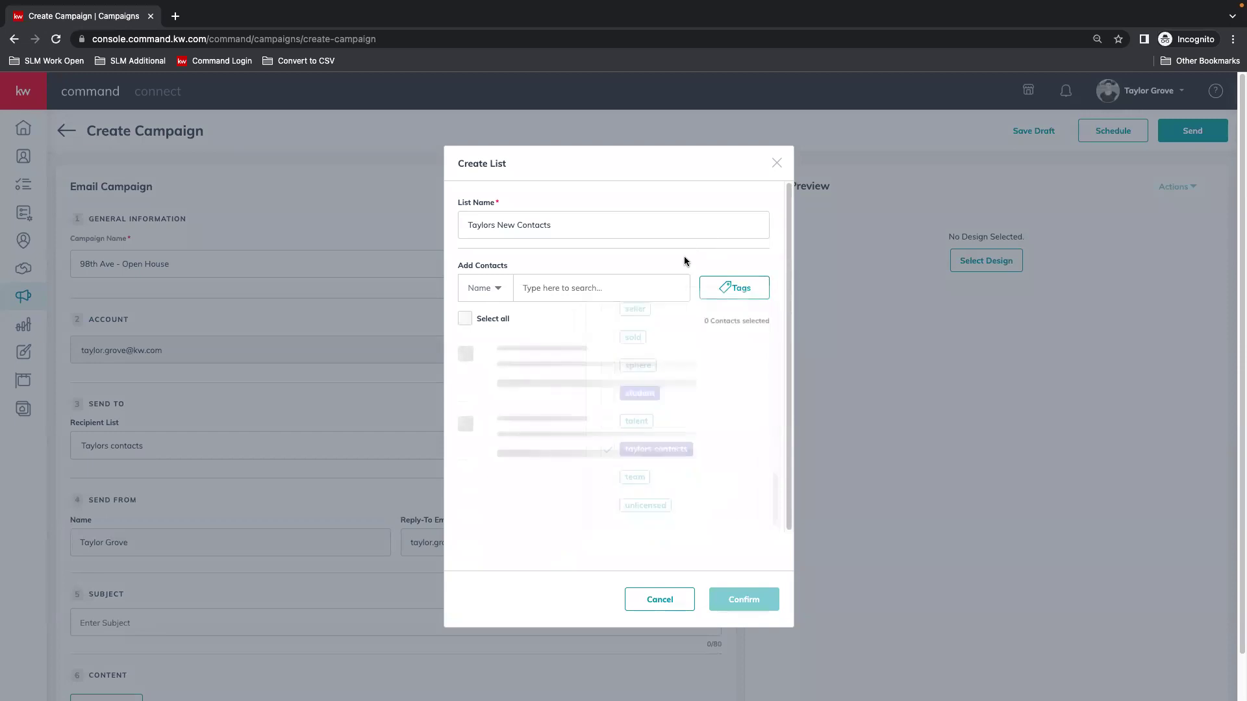
Load all contacts, select all 348, and confirm the new list.
click(472, 323)
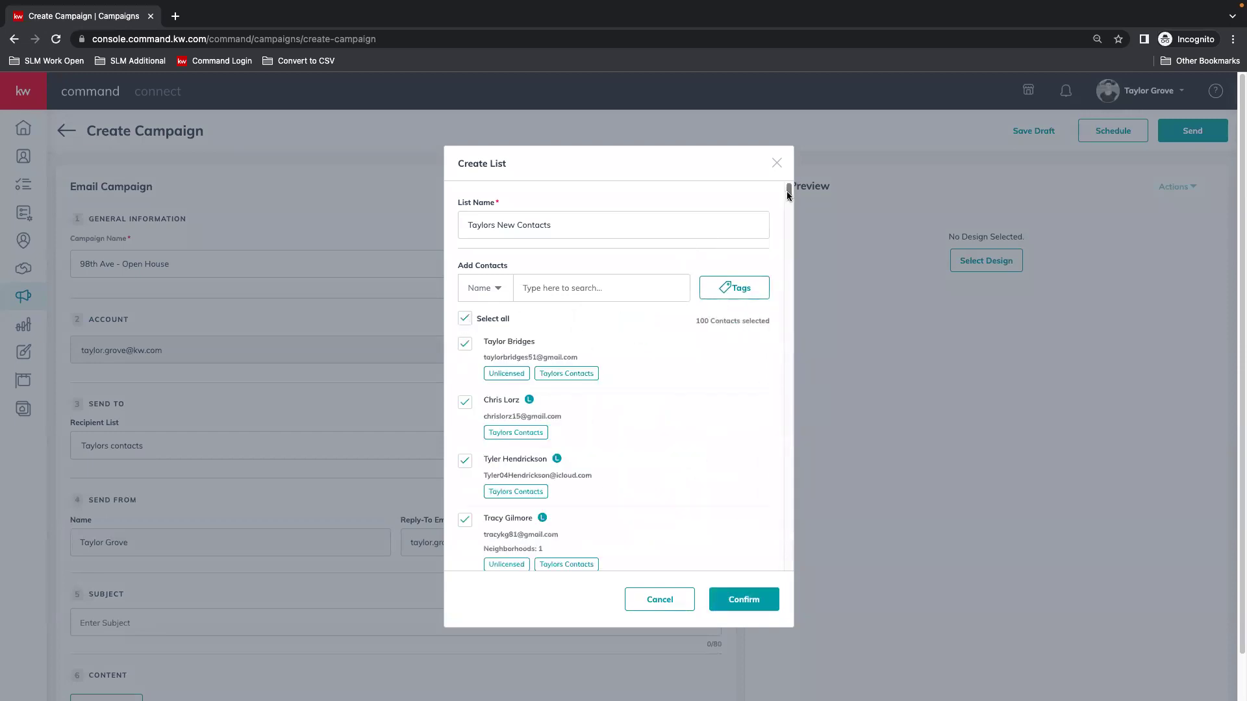
drag(789, 192, 646, 559)
click(631, 550)
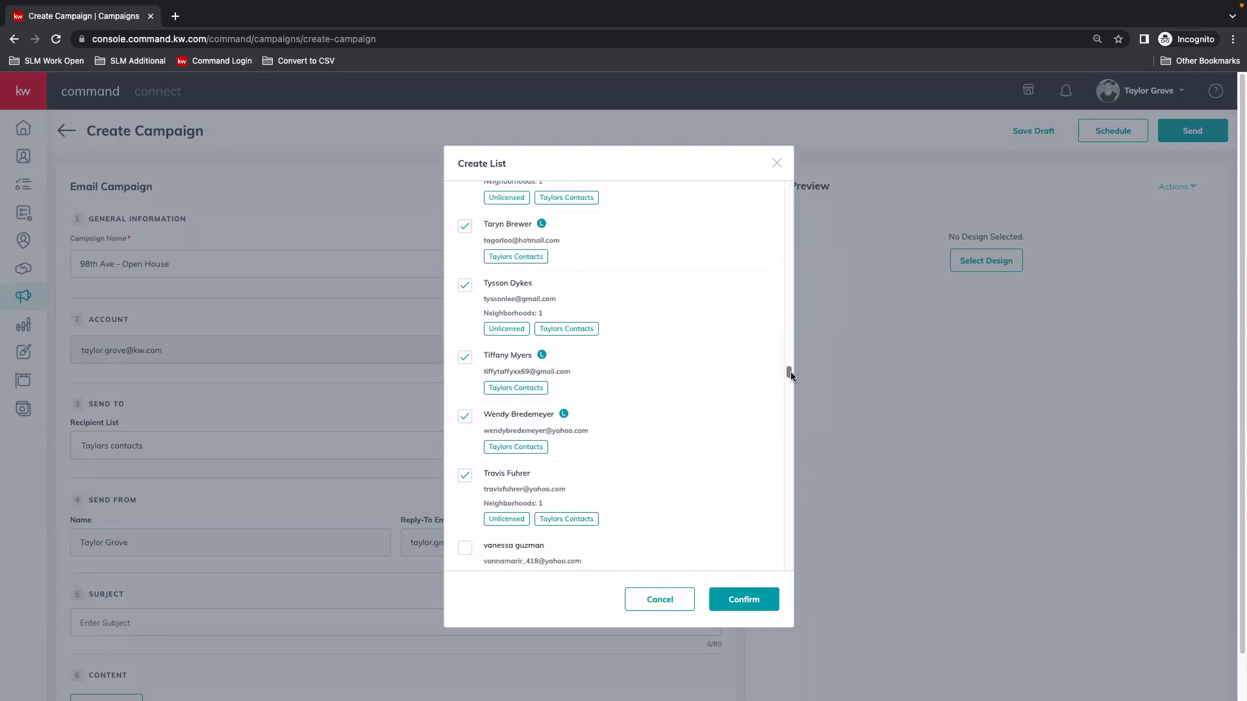
drag(787, 373, 777, 575)
click(633, 549)
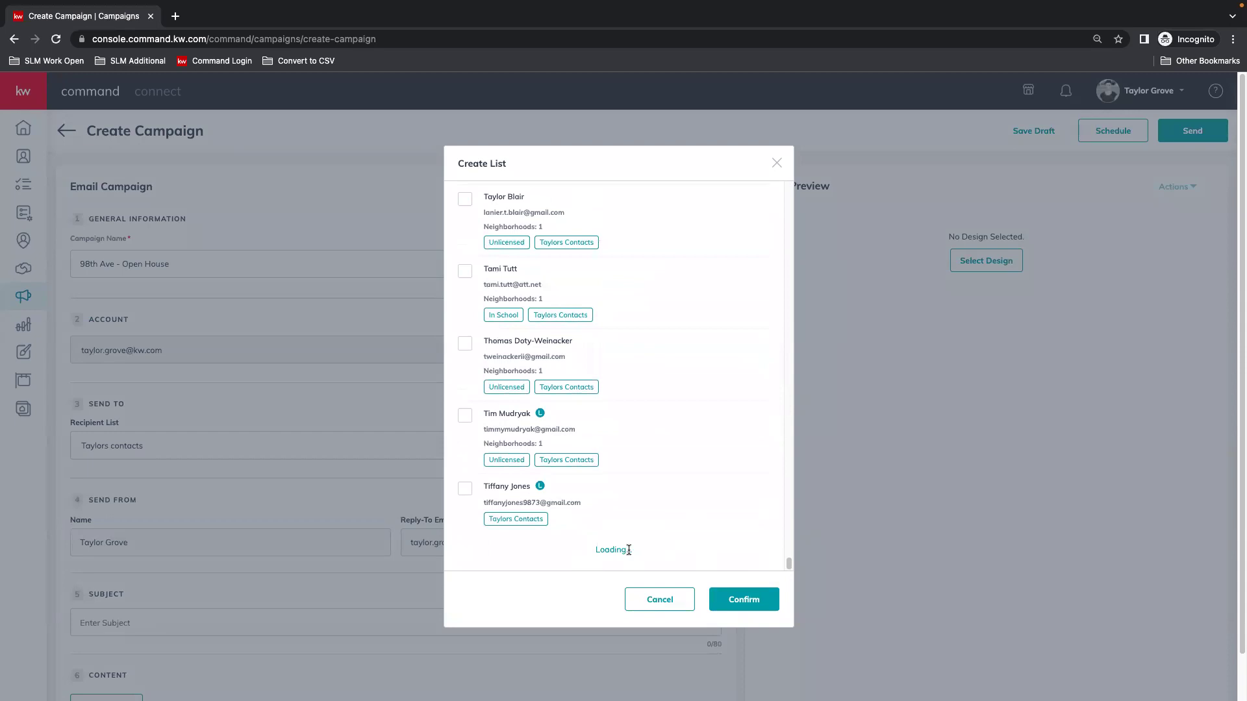
drag(789, 440, 671, 563)
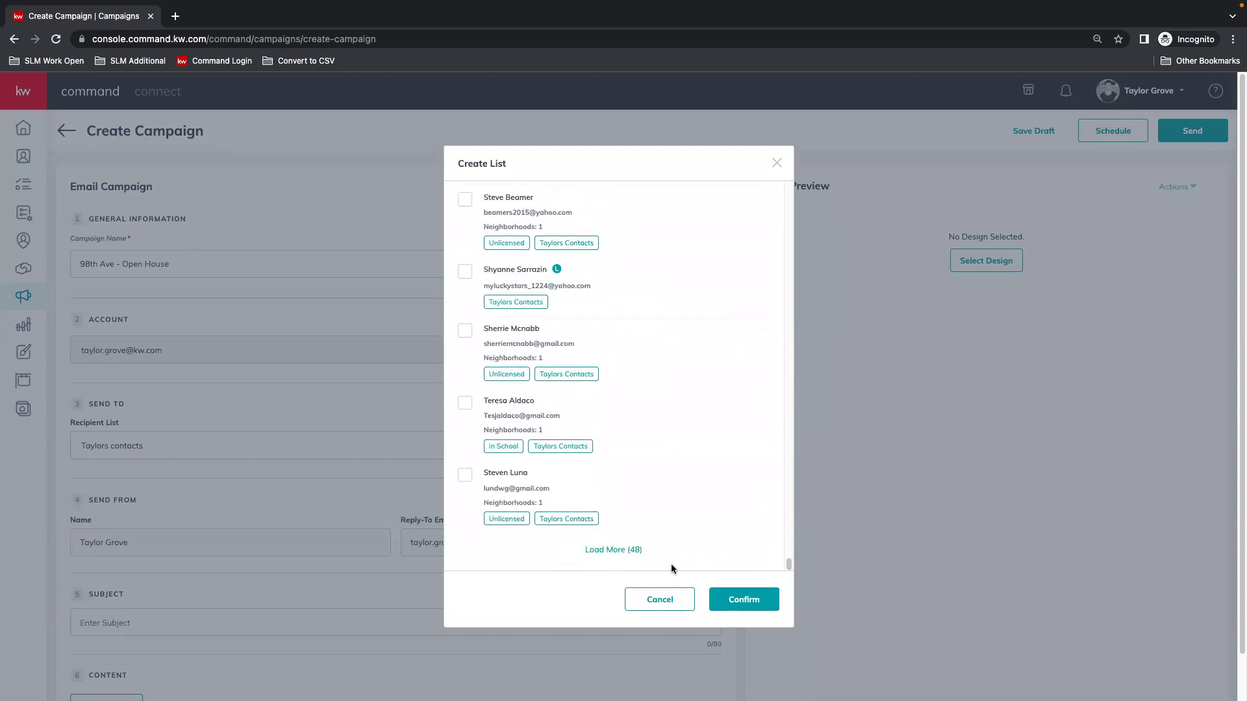
click(627, 550)
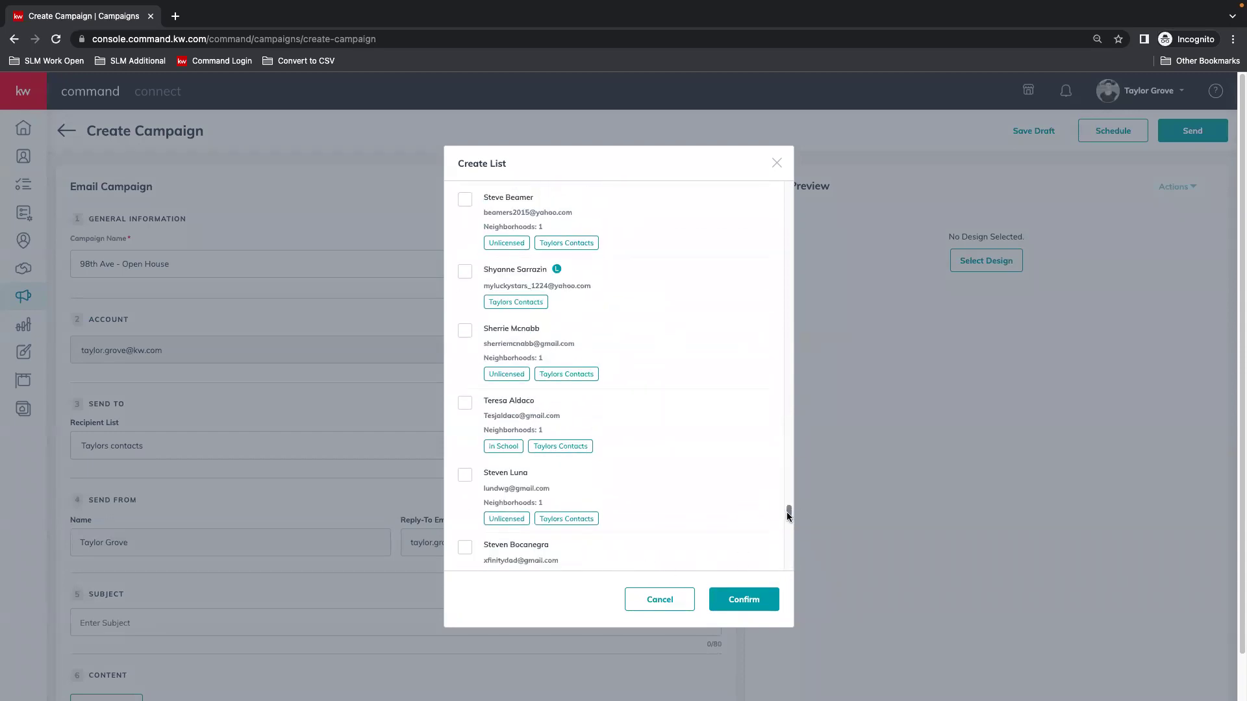
drag(786, 511, 773, 202)
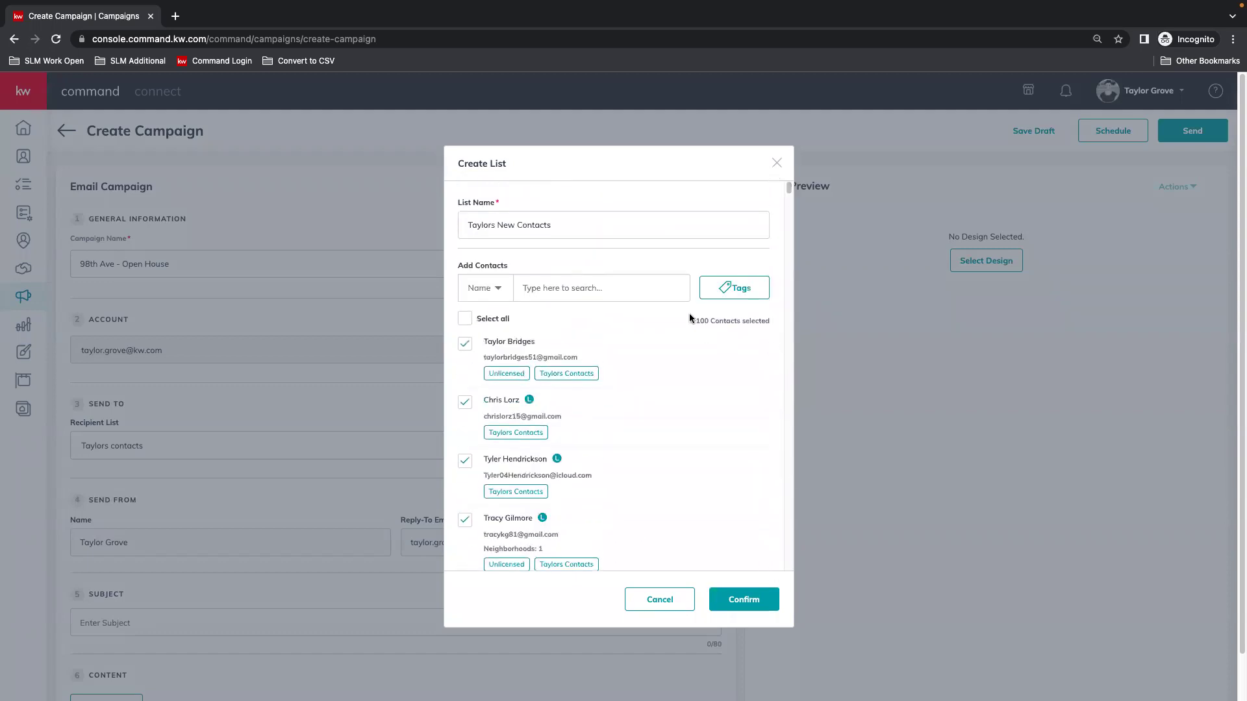
click(464, 319)
click(752, 600)
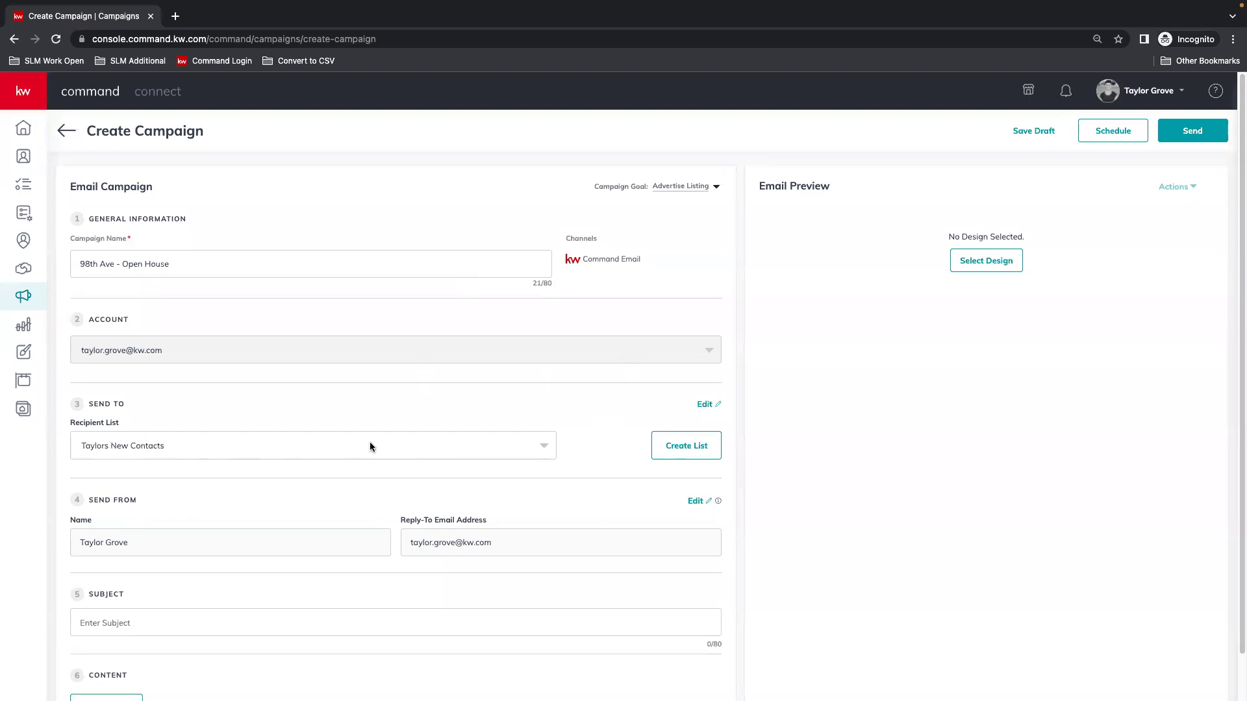
Enter the subject 'COME SEE OUR OPEN HOUSE!' and open the Template Library.
scroll(570, 437, down, 2)
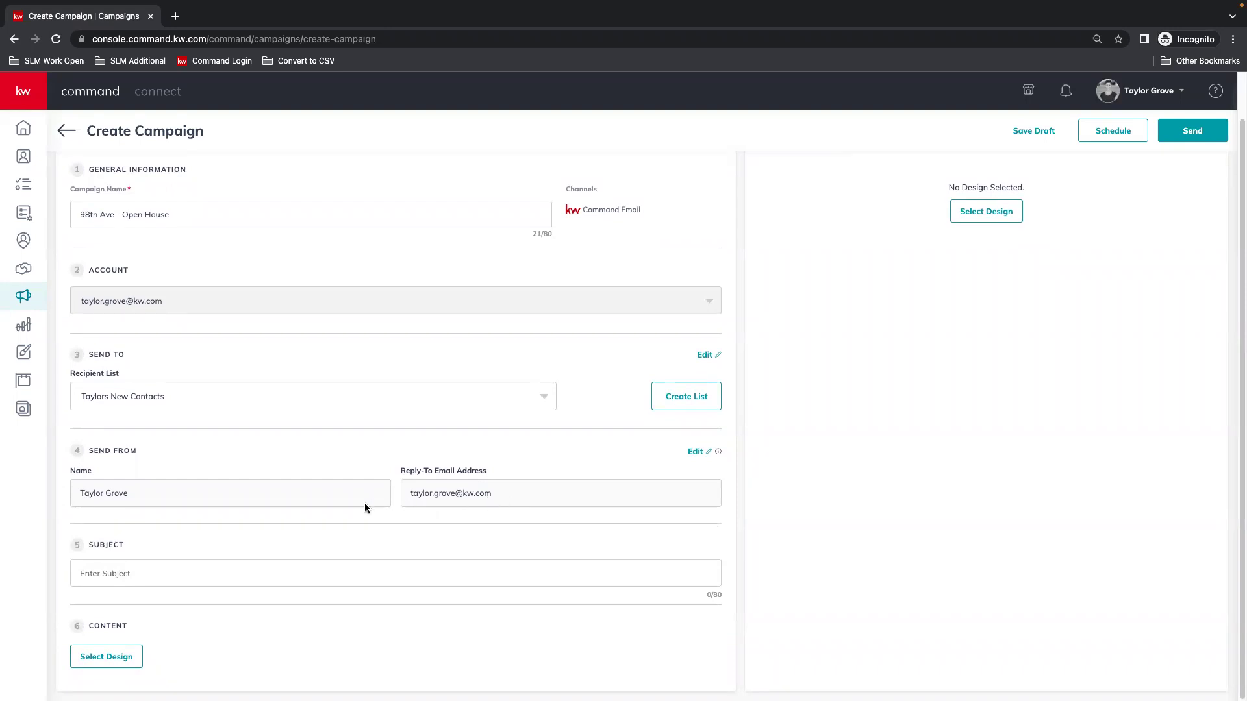
click(162, 573)
text(COME SEE OUR OPEN HOUSE!)
click(107, 657)
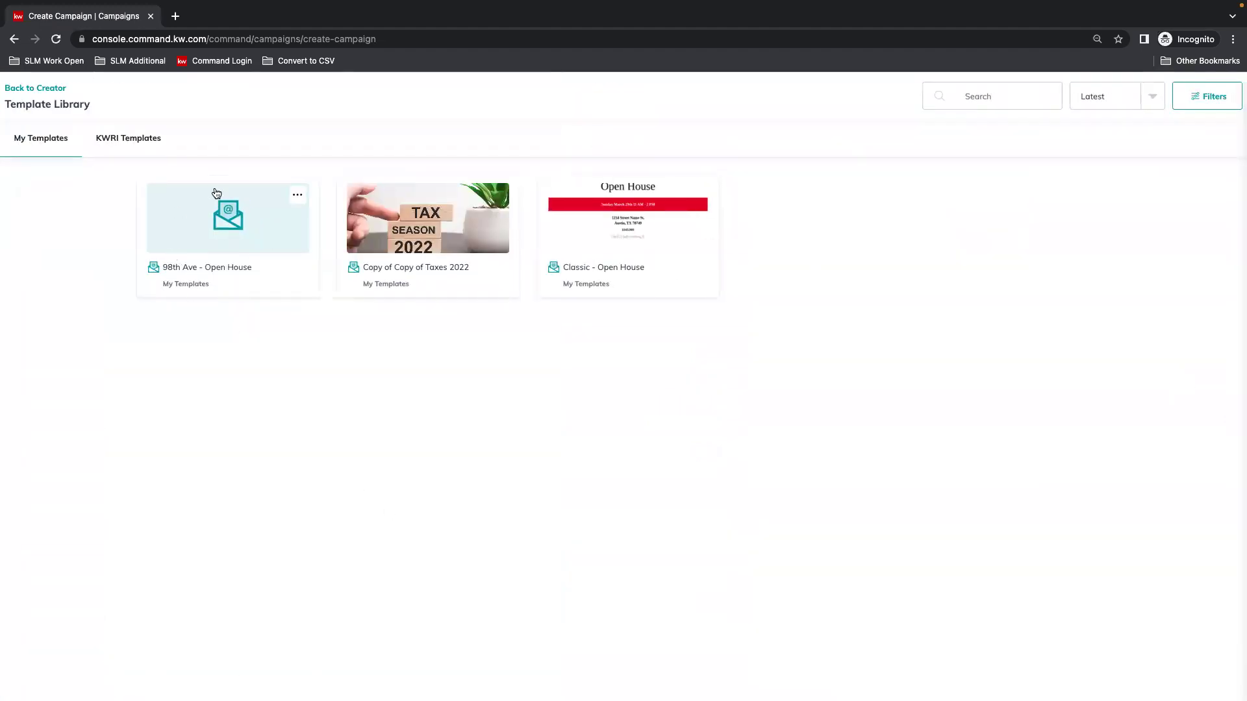
Open the '98th Ave - Open House' template, save it, and exit keeping changes.
click(224, 269)
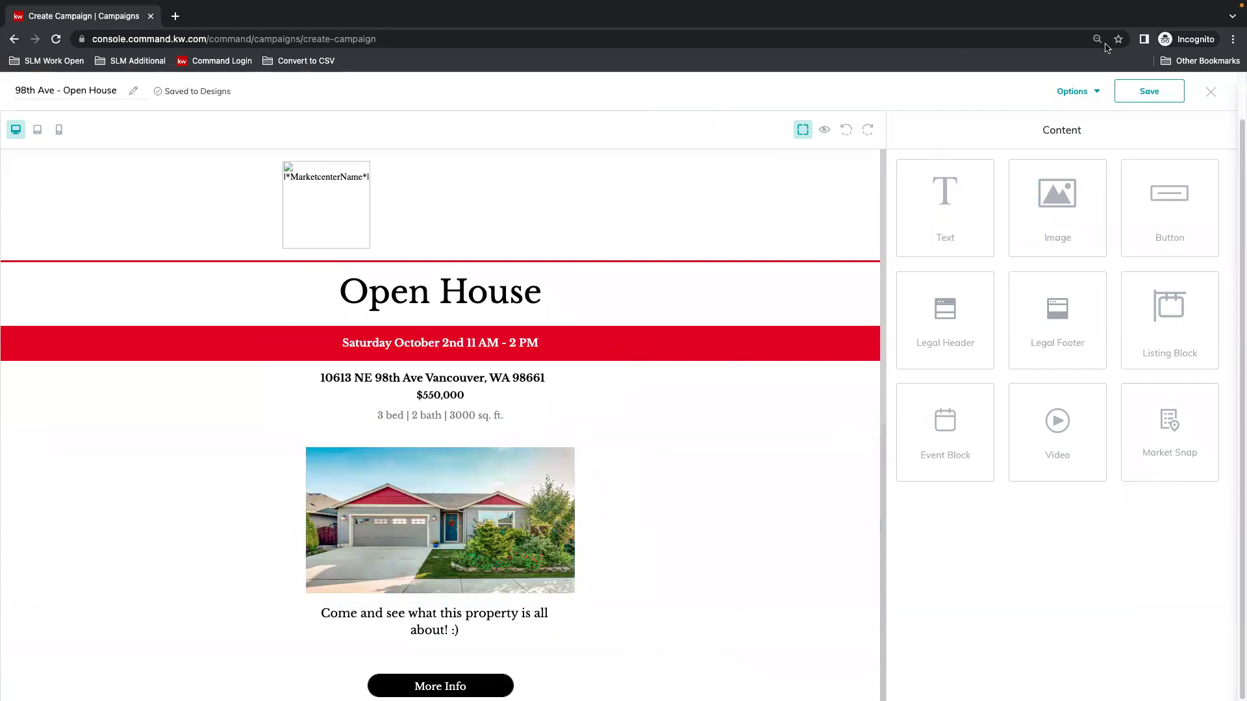
click(1157, 92)
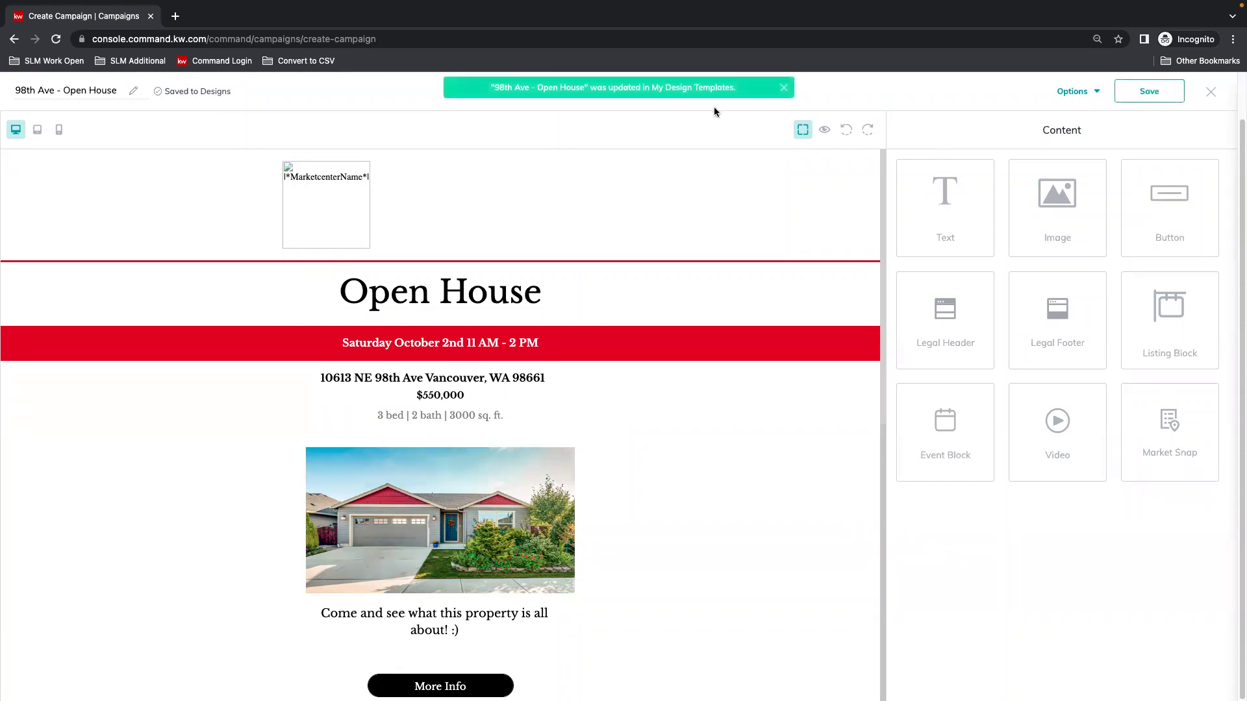
click(1208, 92)
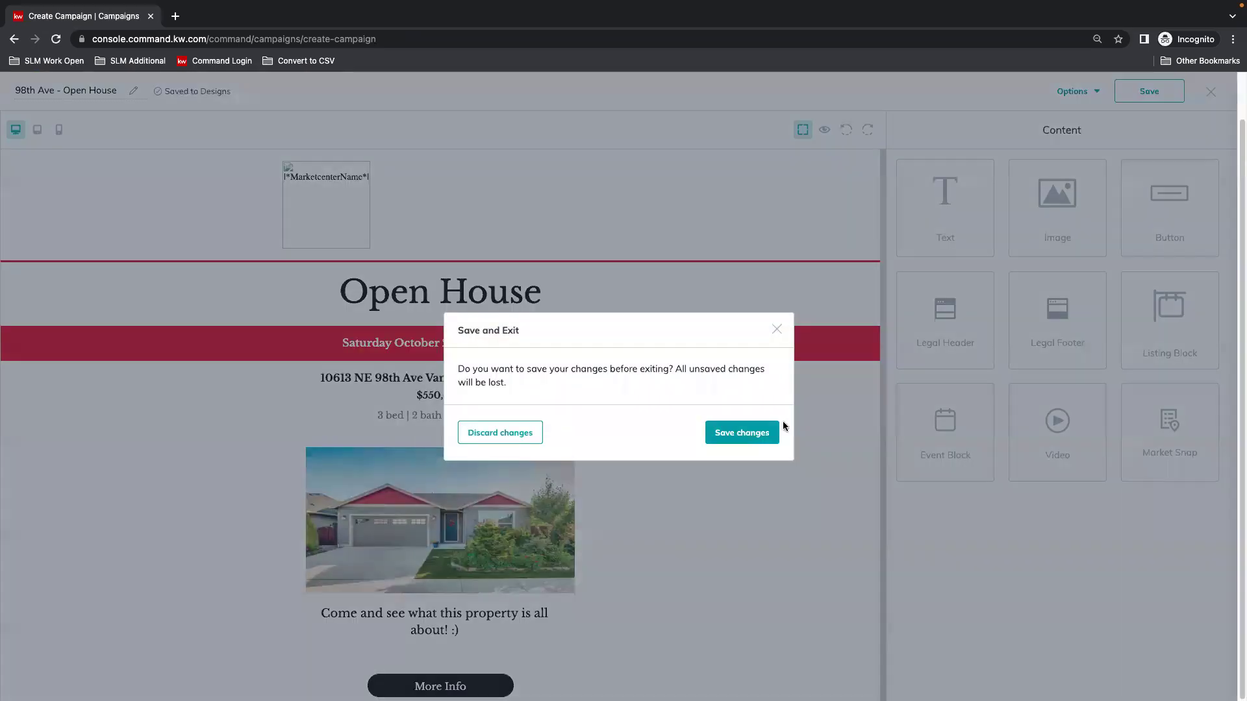
click(737, 434)
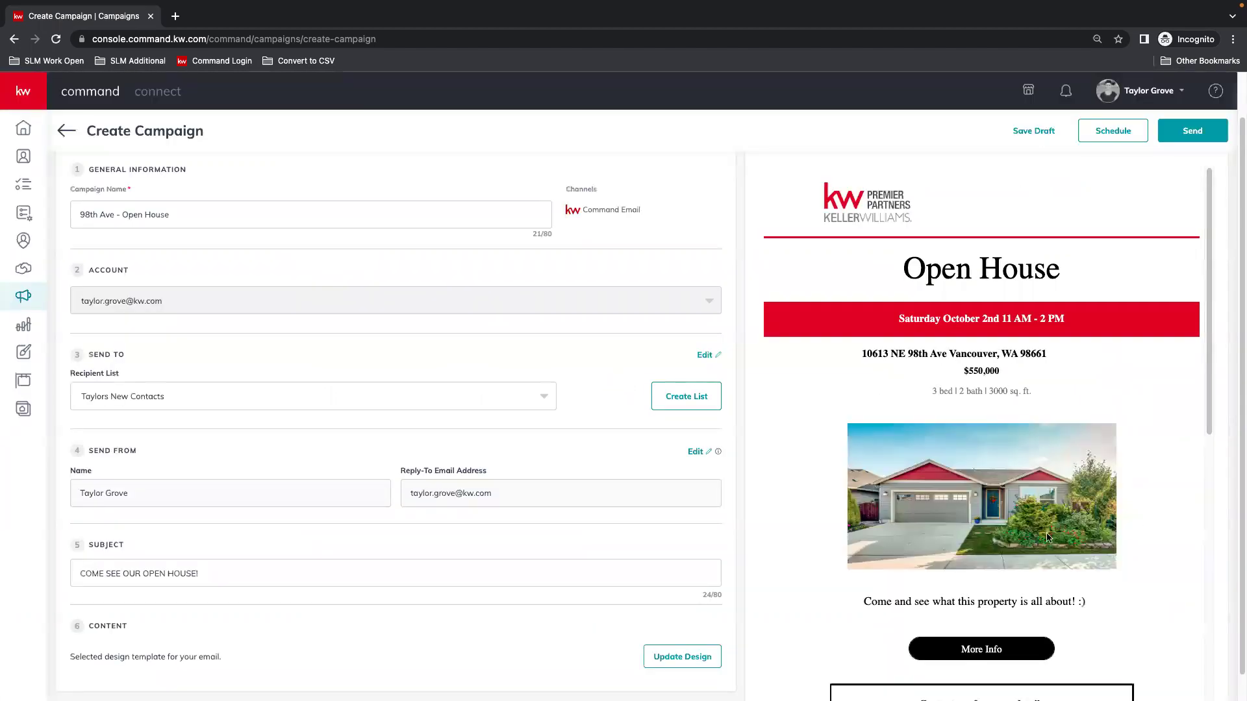
Scroll the Email Preview from the Saturday October 2nd banner to the brokerage footer and back.
scroll(1084, 600, down, 3)
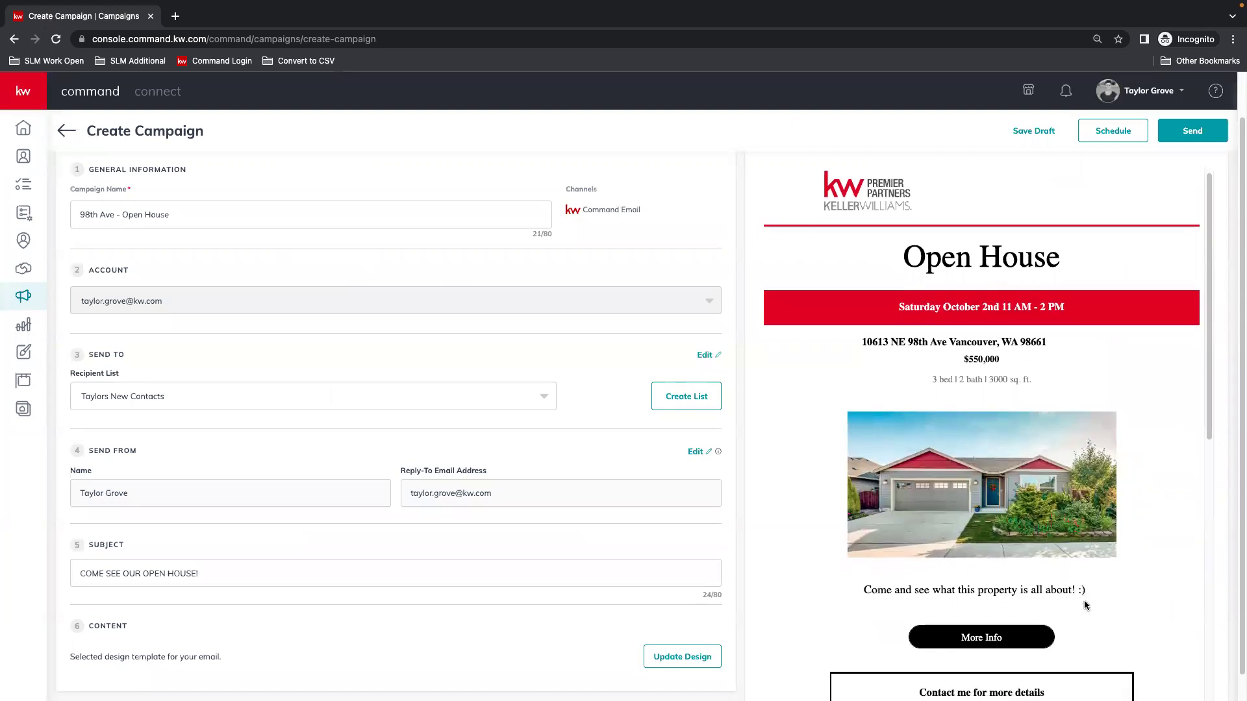
scroll(1084, 600, down, 4)
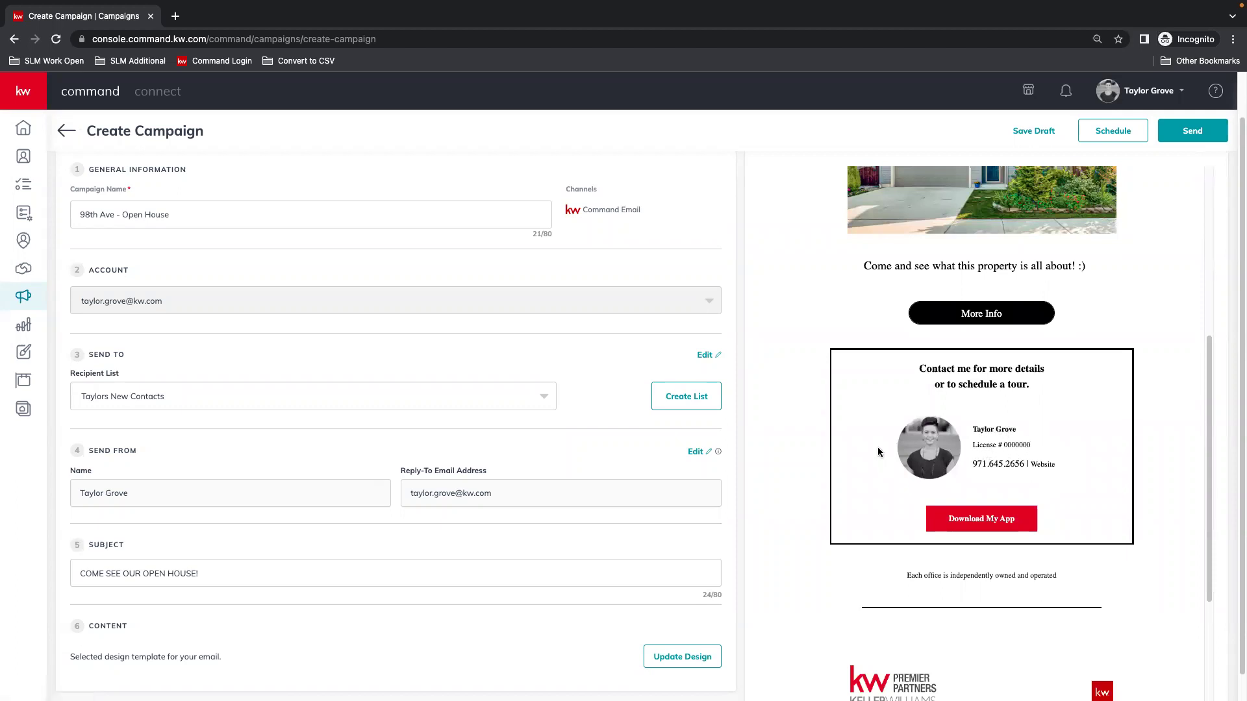
scroll(1086, 488, down, 3)
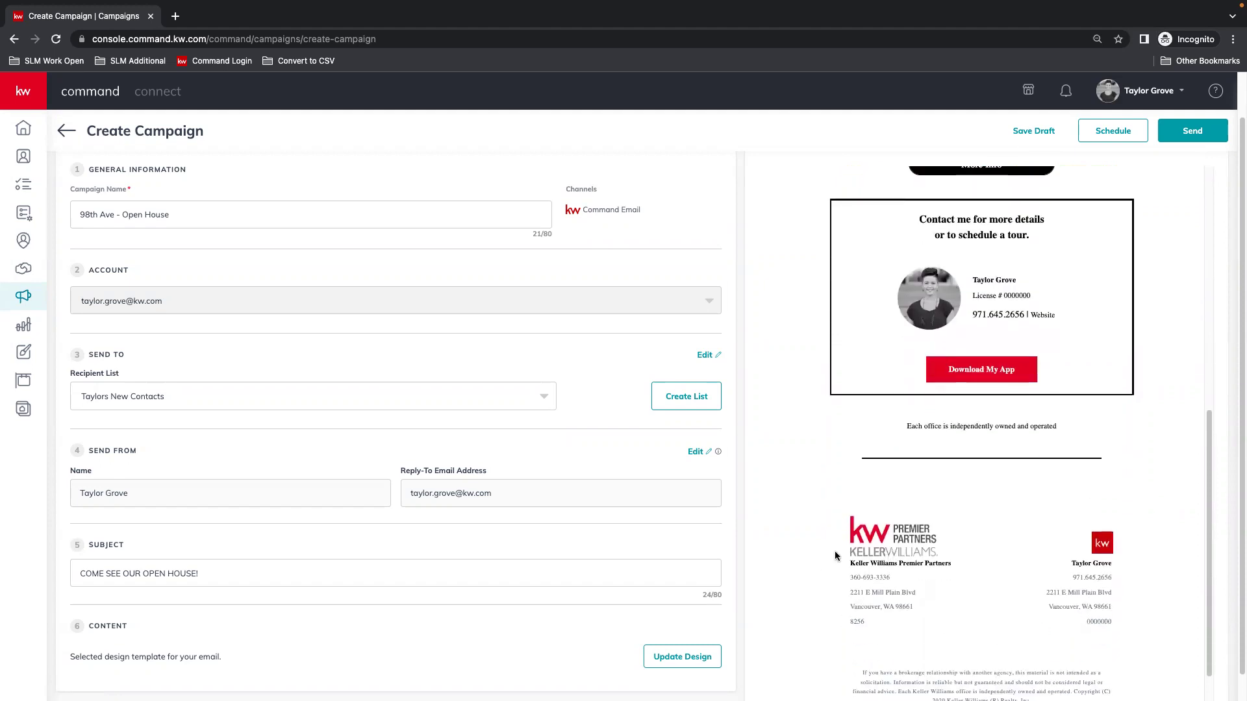
scroll(1128, 563, up, 6)
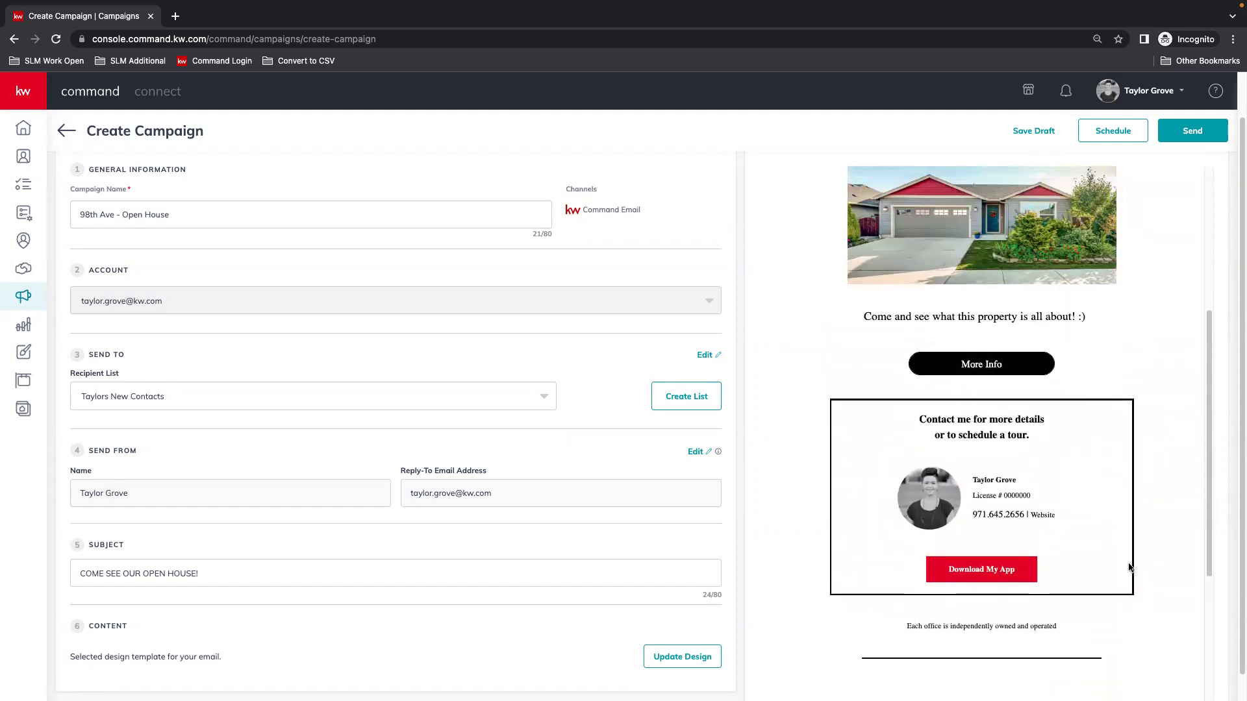
scroll(1128, 568, up, 2)
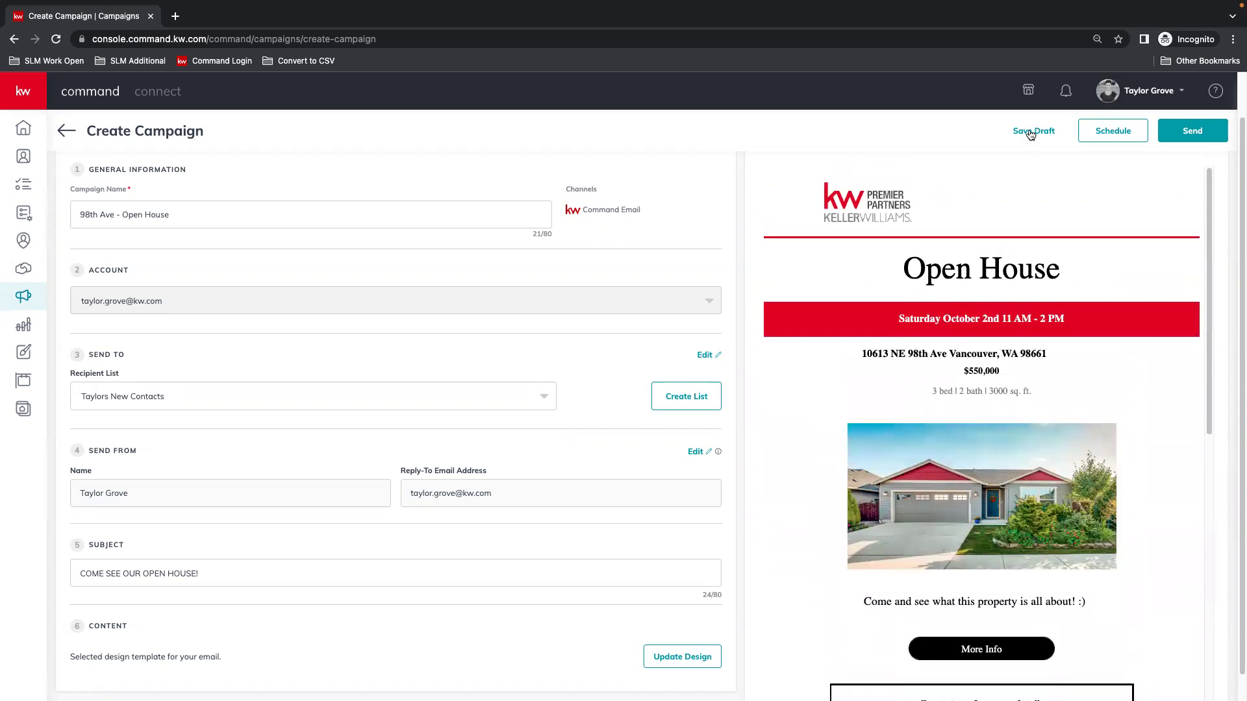
Look at the scheduling options and cancel, then choose to leave the unsaved campaign page.
click(1114, 132)
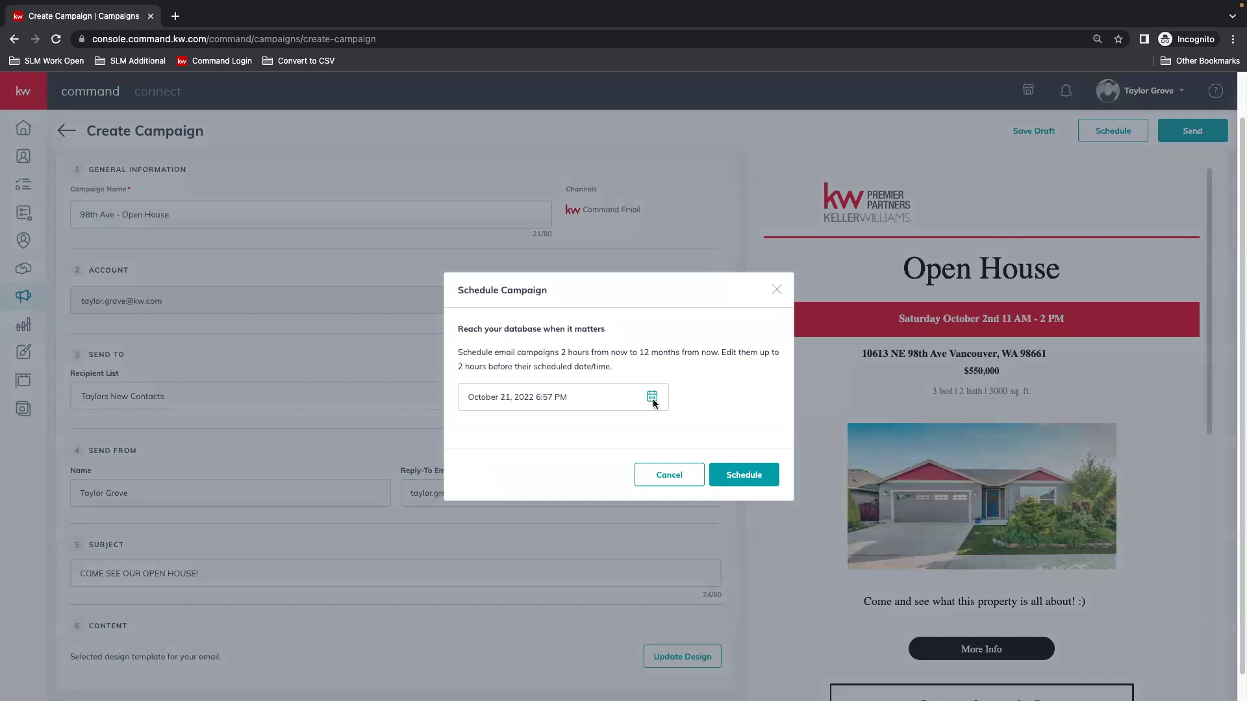
click(649, 484)
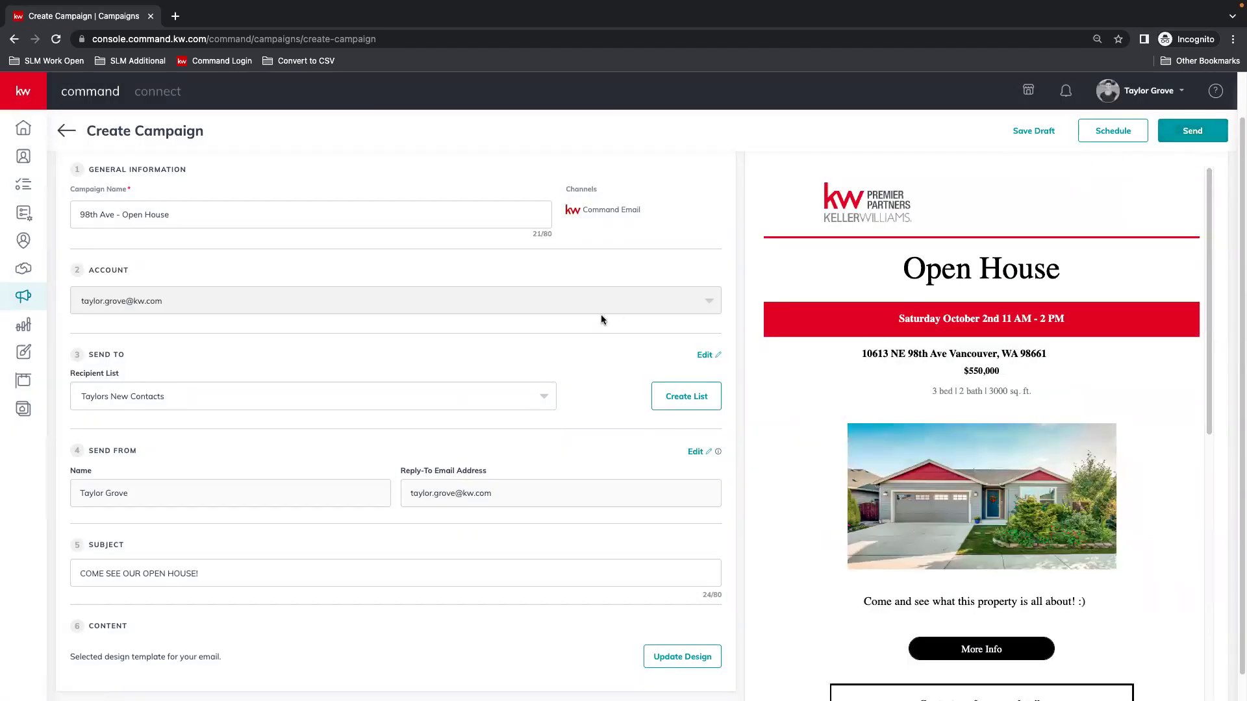
scroll(851, 366, down, 9)
scroll(1135, 431, up, 8)
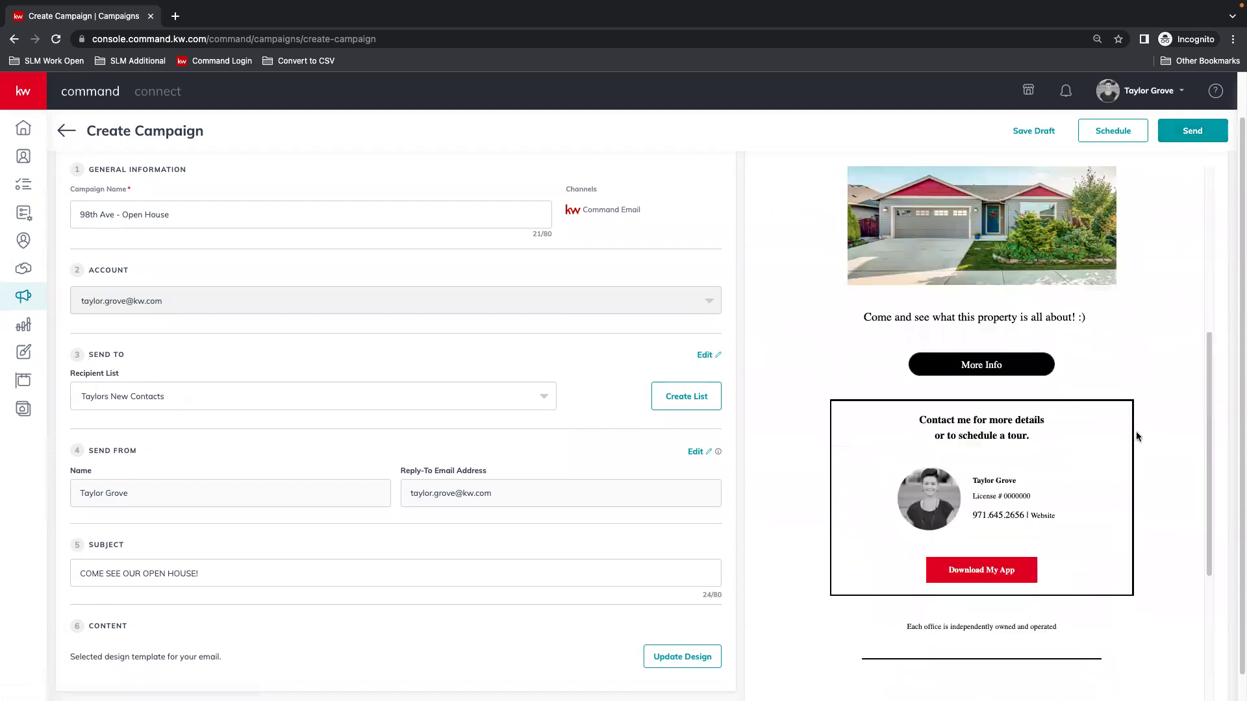
scroll(1155, 500, up, 2)
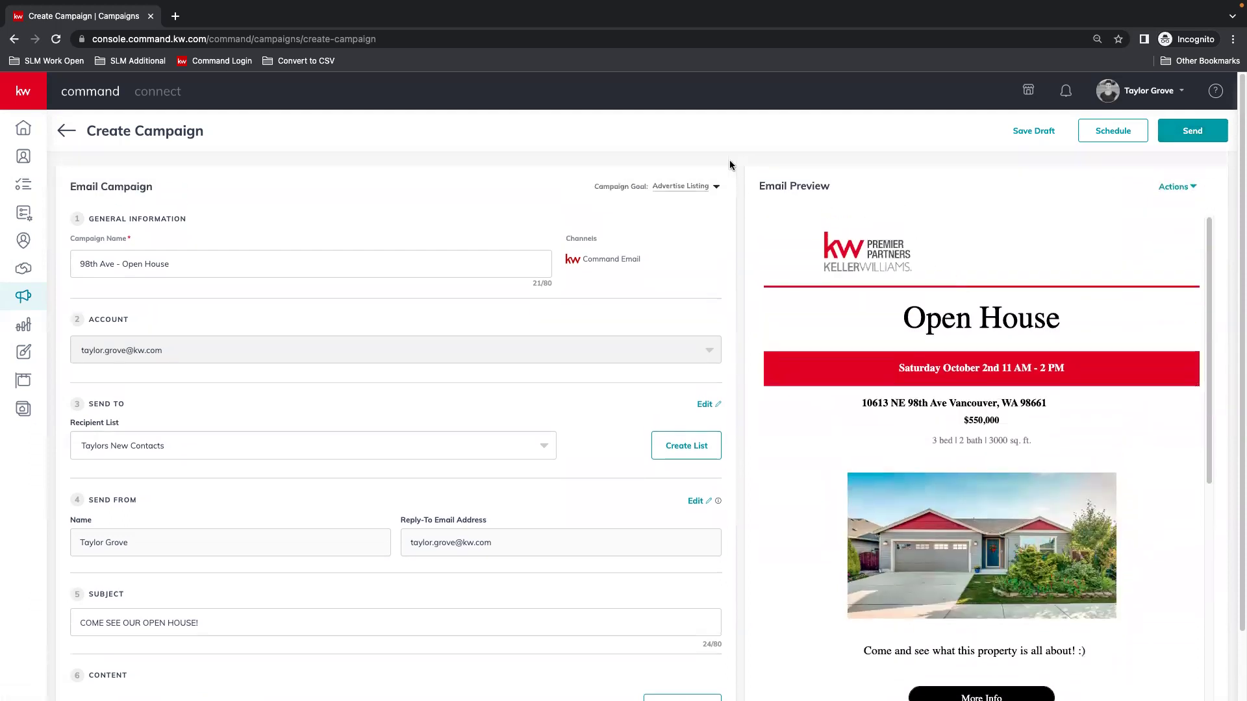
click(67, 130)
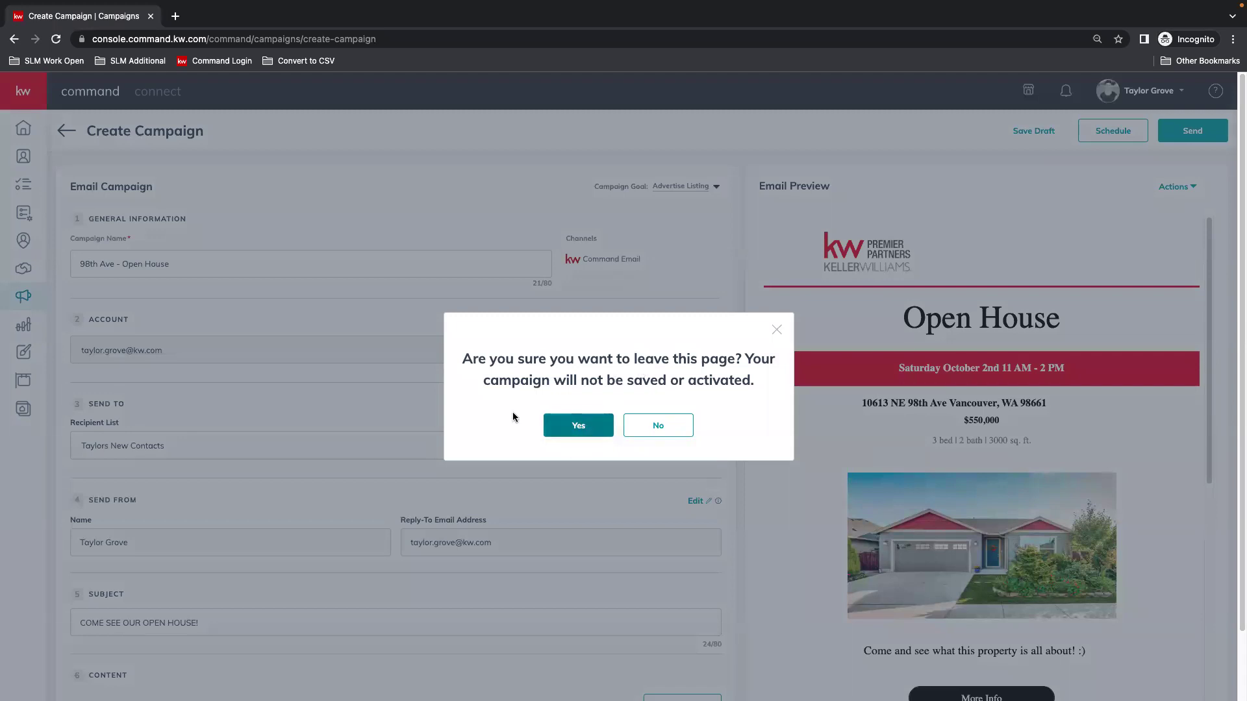
Discard the unsaved '98th Ave - Open House' campaign and go back to the Email Campaigns list.
click(660, 428)
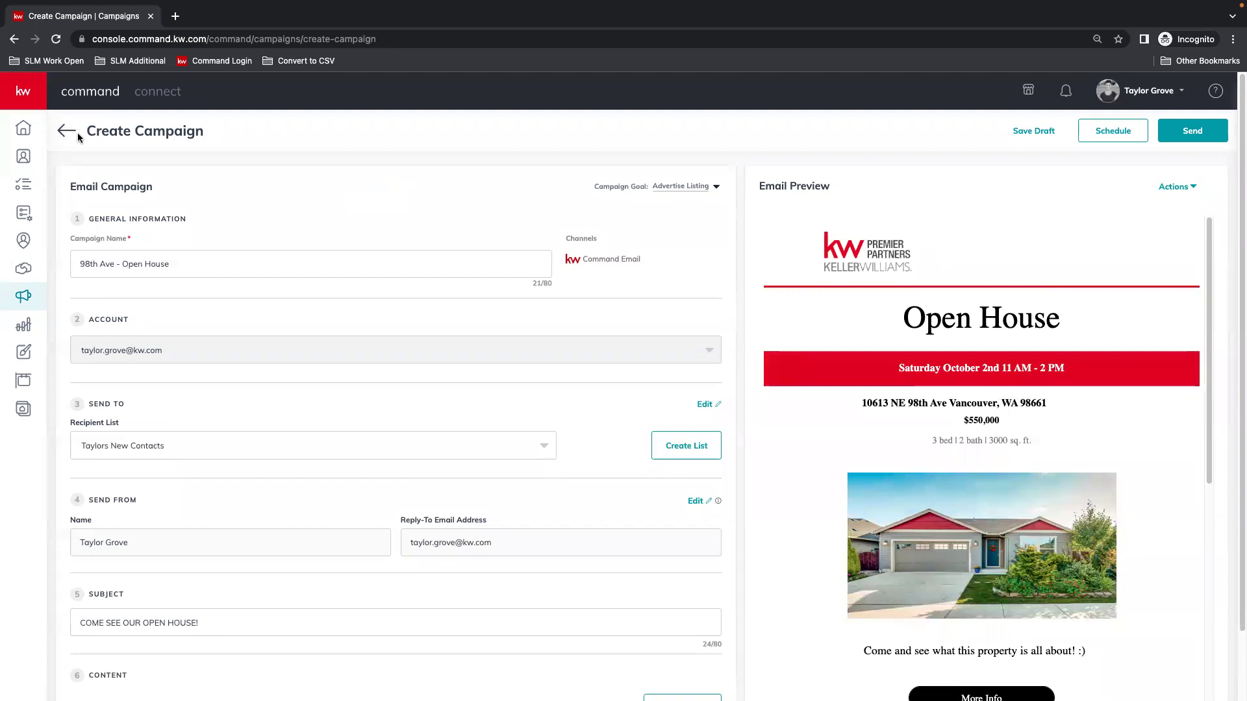
click(73, 131)
click(579, 426)
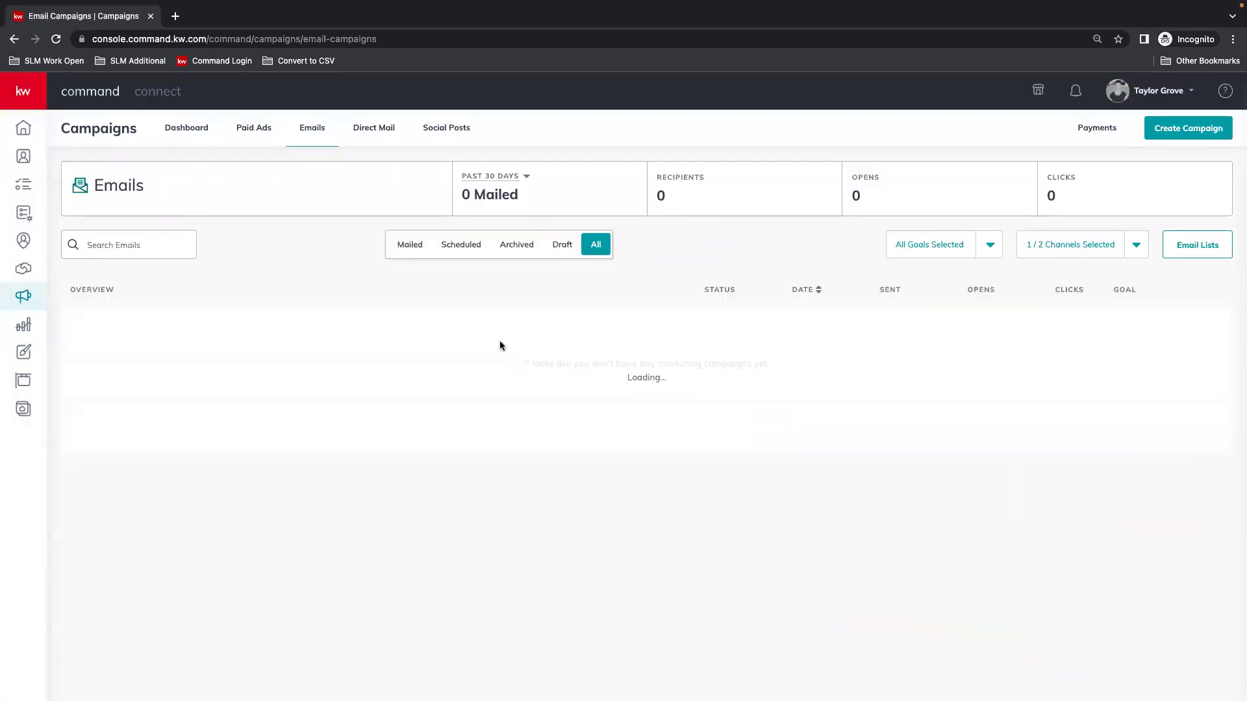